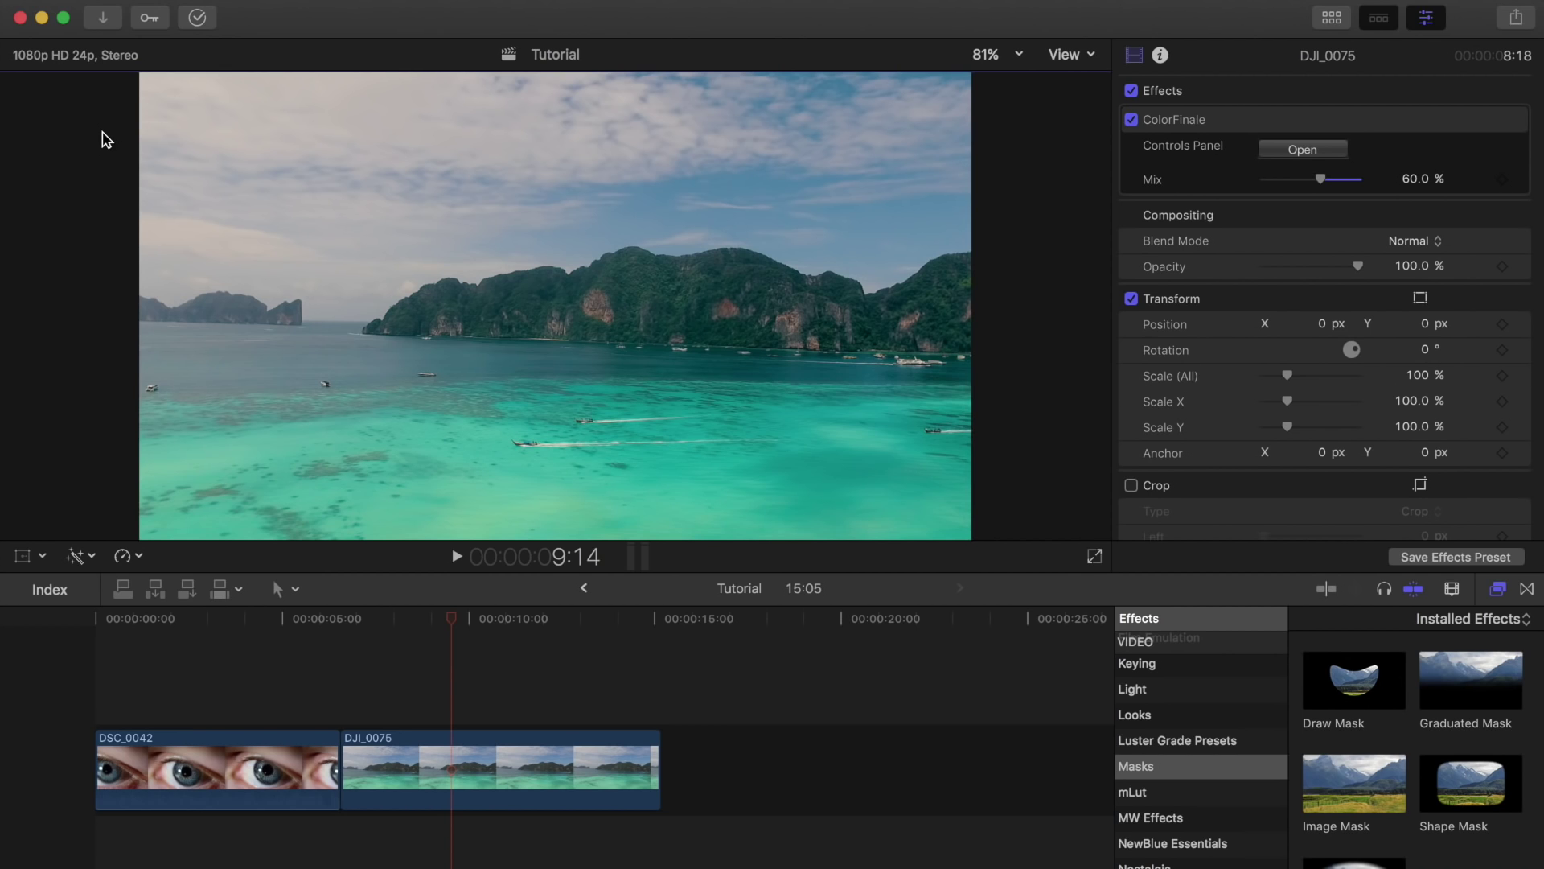
Play the timeline from the start through the eye clip into the island clip, then move the playhead to 8:14.
{"action": "left_click", "coordinate": [80, 626]}
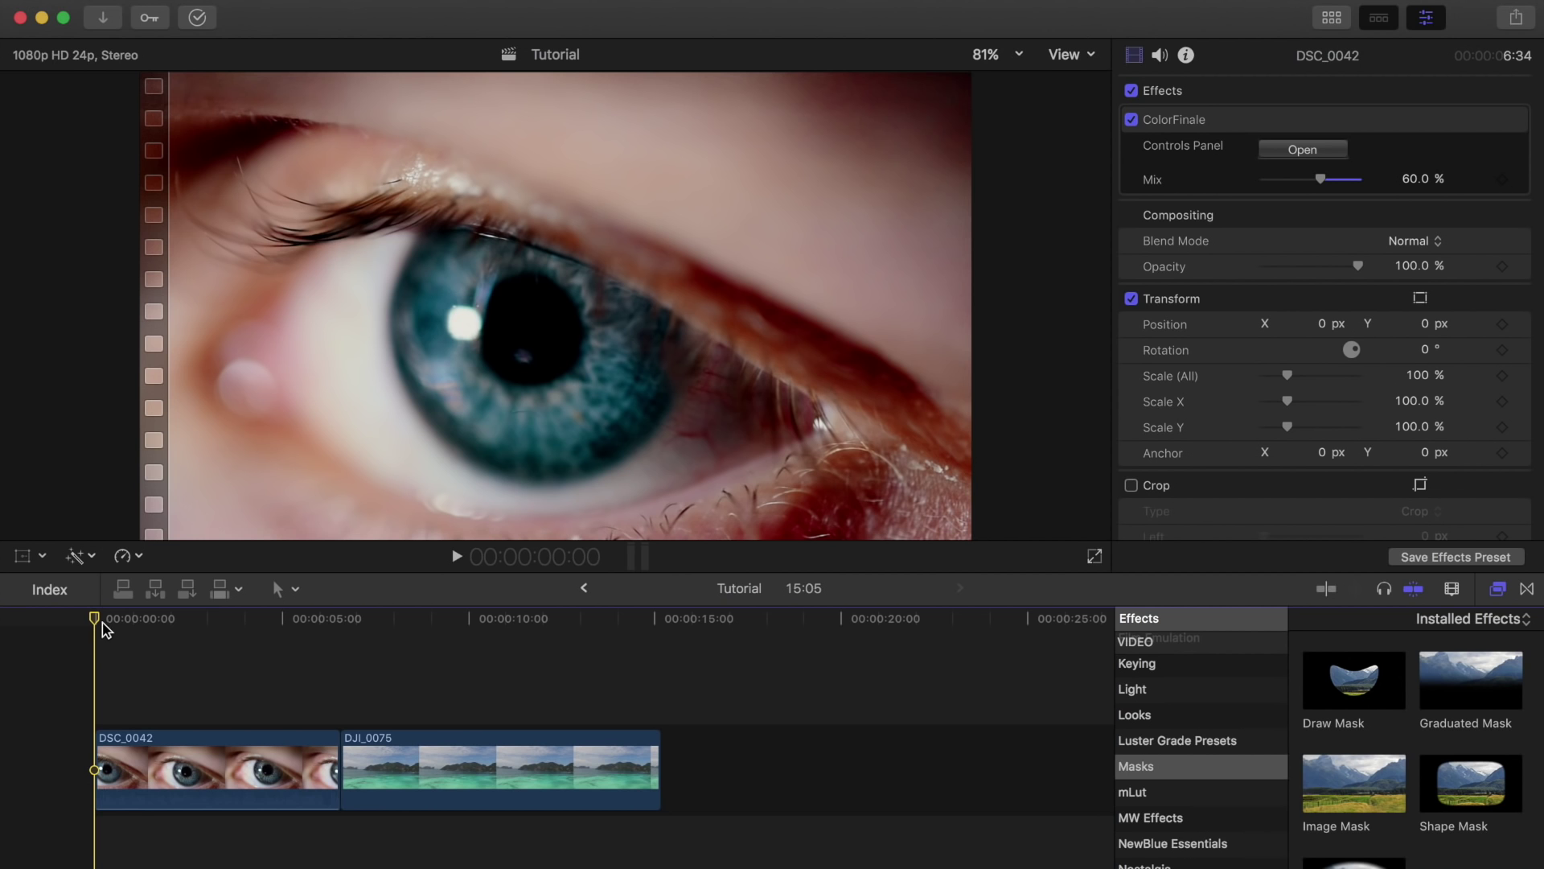
{"action": "left_click_drag", "start_coordinate": [104, 621], "coordinate": [272, 682]}
{"action": "key", "text": "space"}
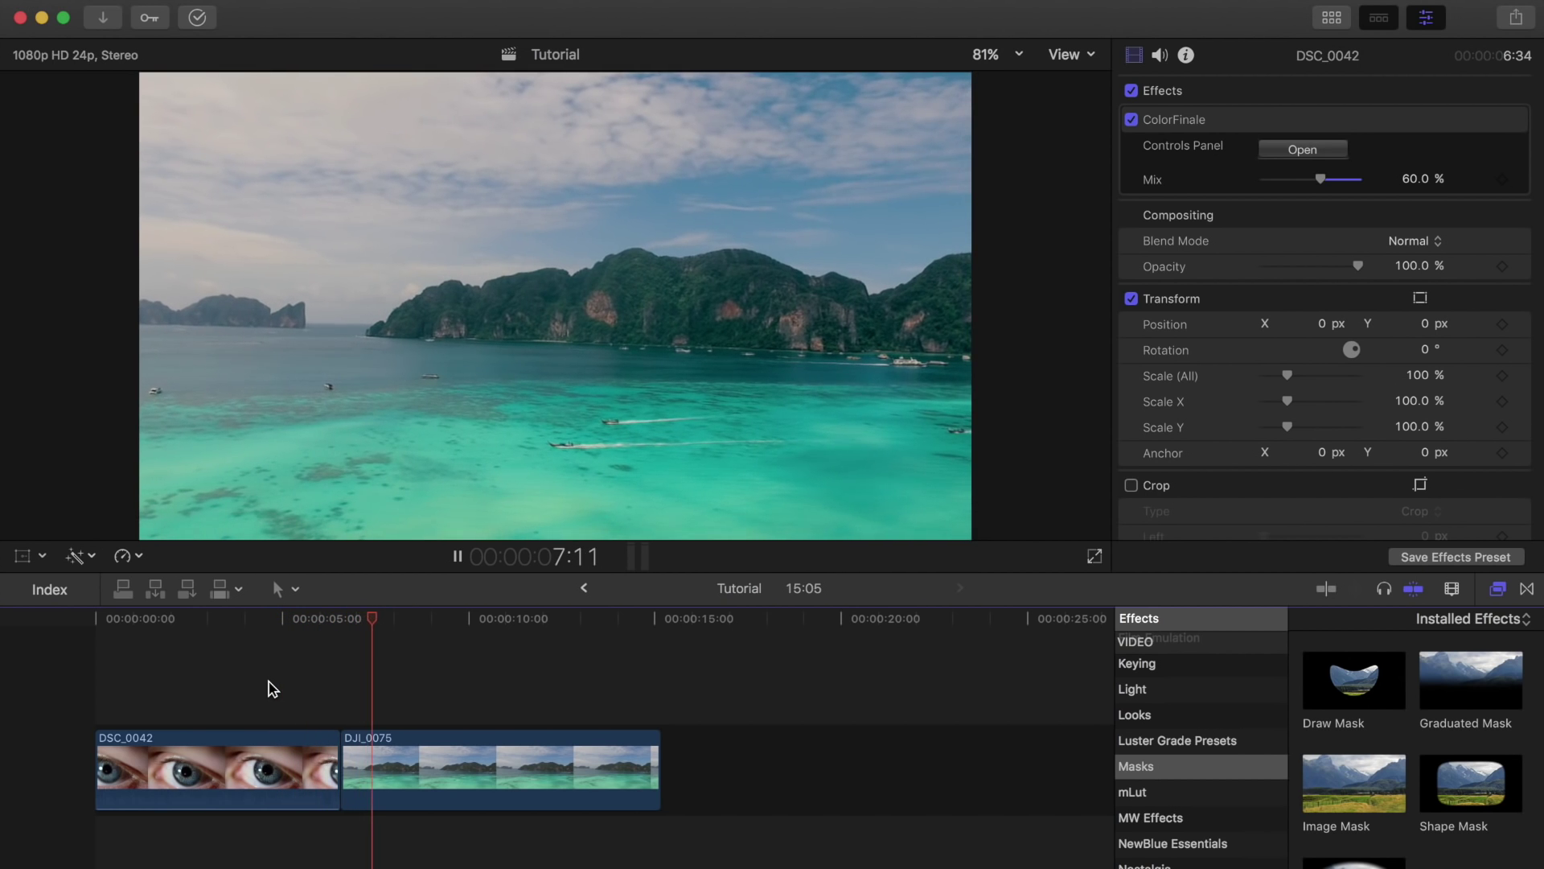
{"action": "key", "text": "space"}
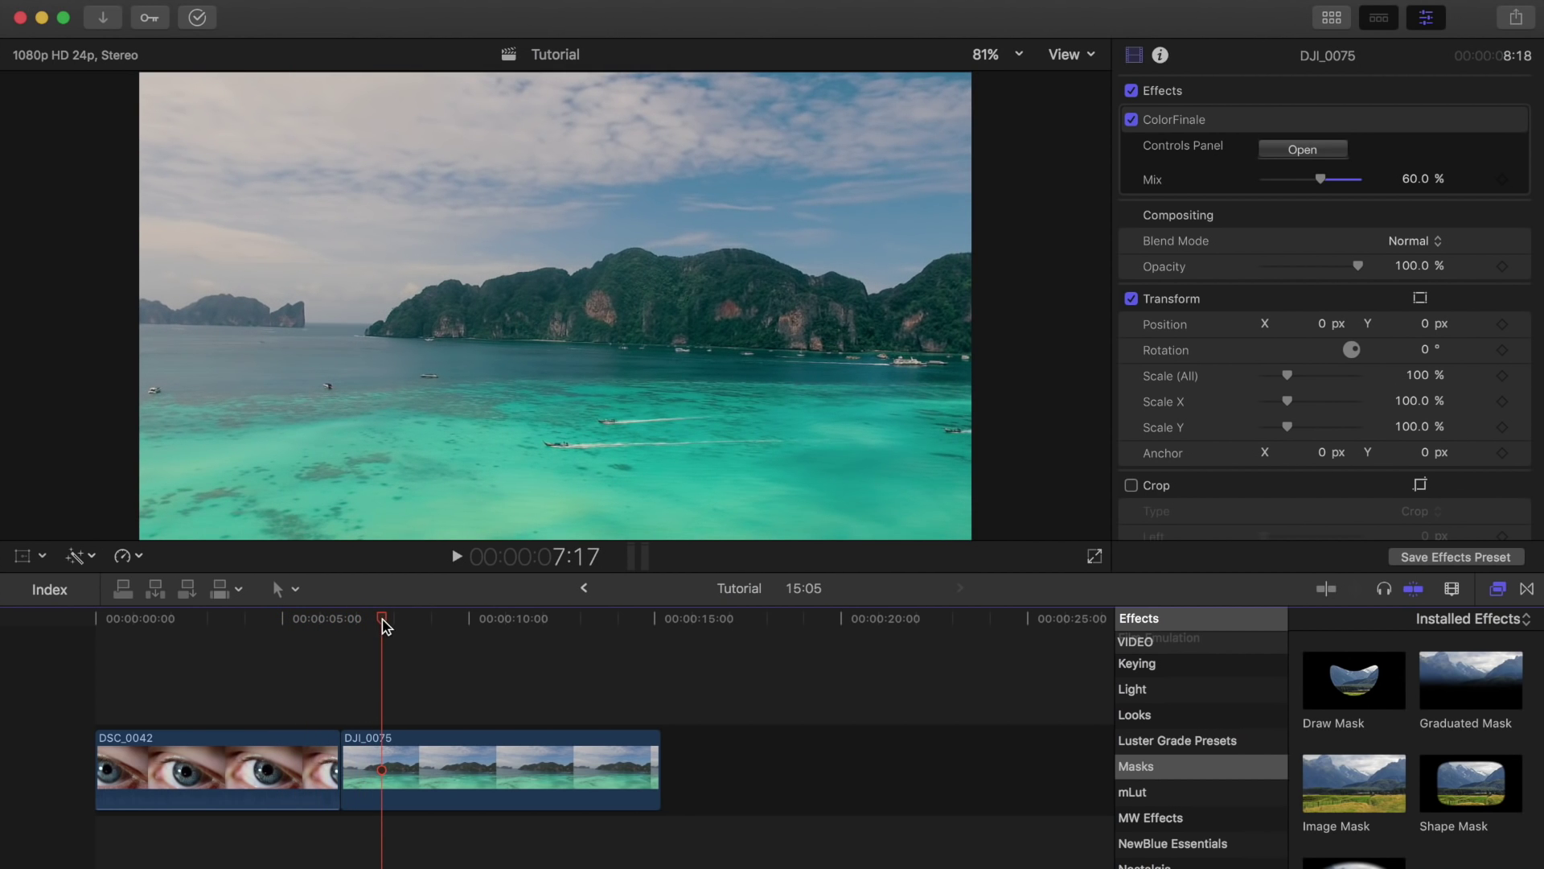
{"action": "left_click_drag", "start_coordinate": [382, 621], "coordinate": [381, 623]}
{"action": "left_click_drag", "start_coordinate": [380, 619], "coordinate": [415, 635]}
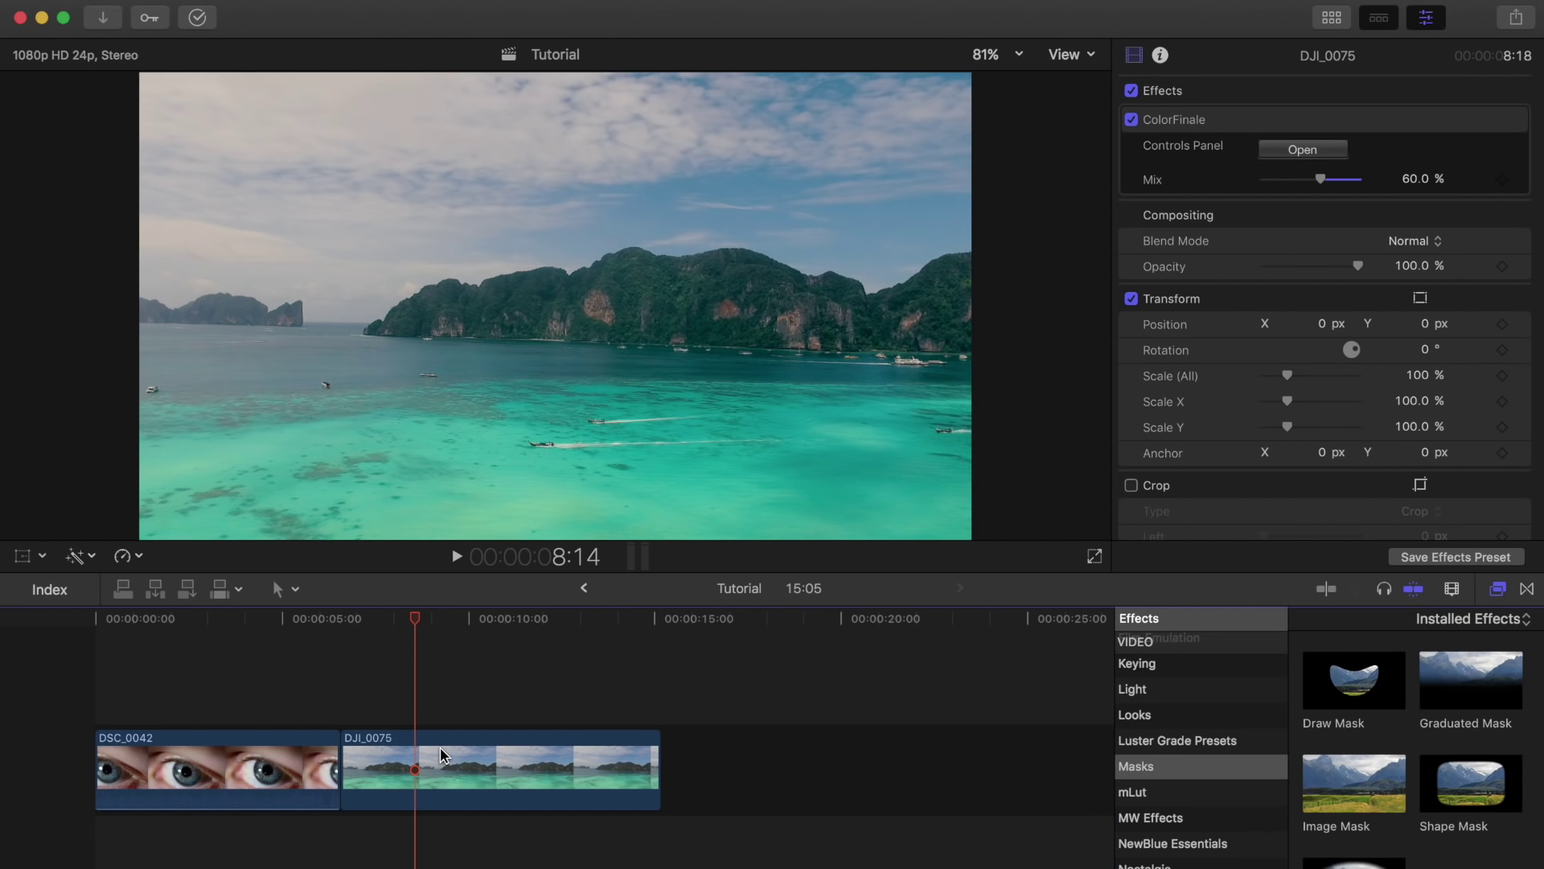
Add the Custom generator to the main storyline before the island clip, with the eye clip DSC_0042 connected above it.
{"action": "left_click", "coordinate": [1333, 17]}
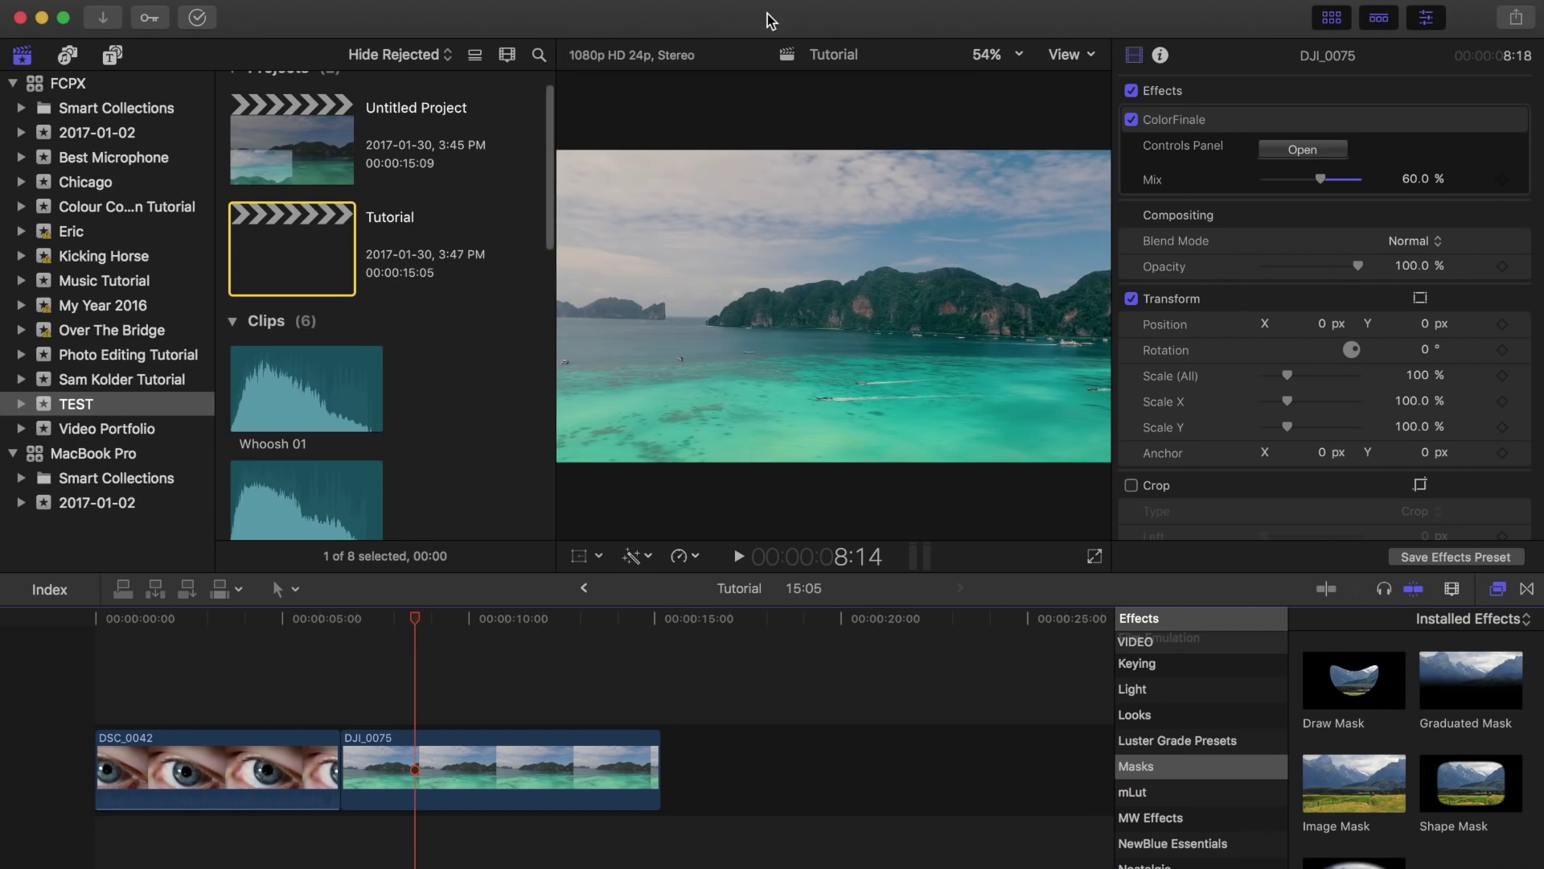
{"action": "left_click", "coordinate": [112, 55]}
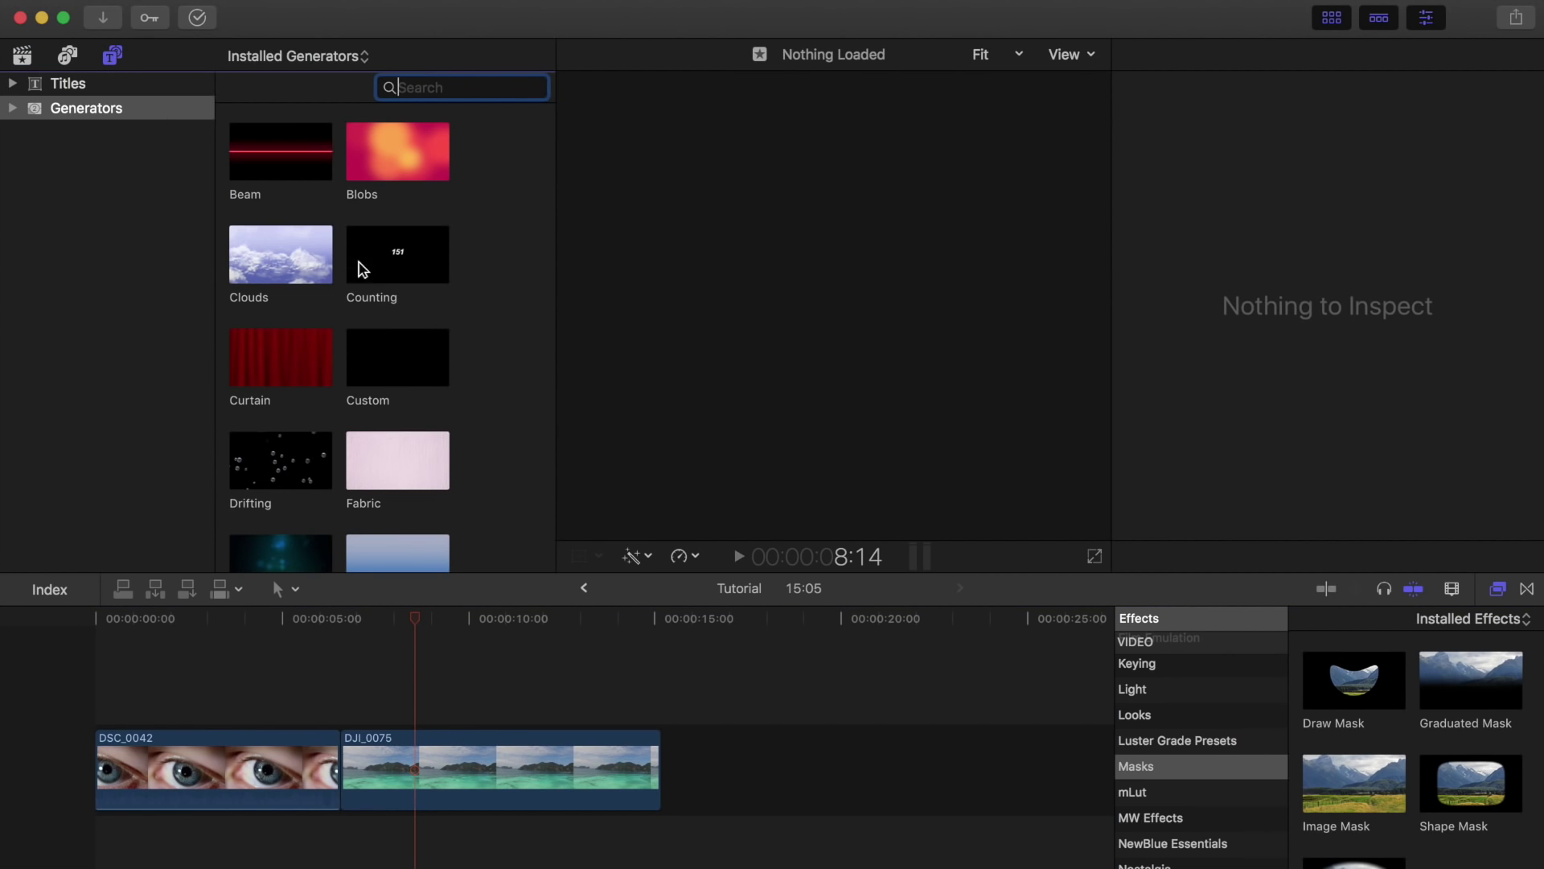
{"action": "left_click", "coordinate": [397, 366]}
{"action": "left_click_drag", "start_coordinate": [391, 359], "coordinate": [394, 674]}
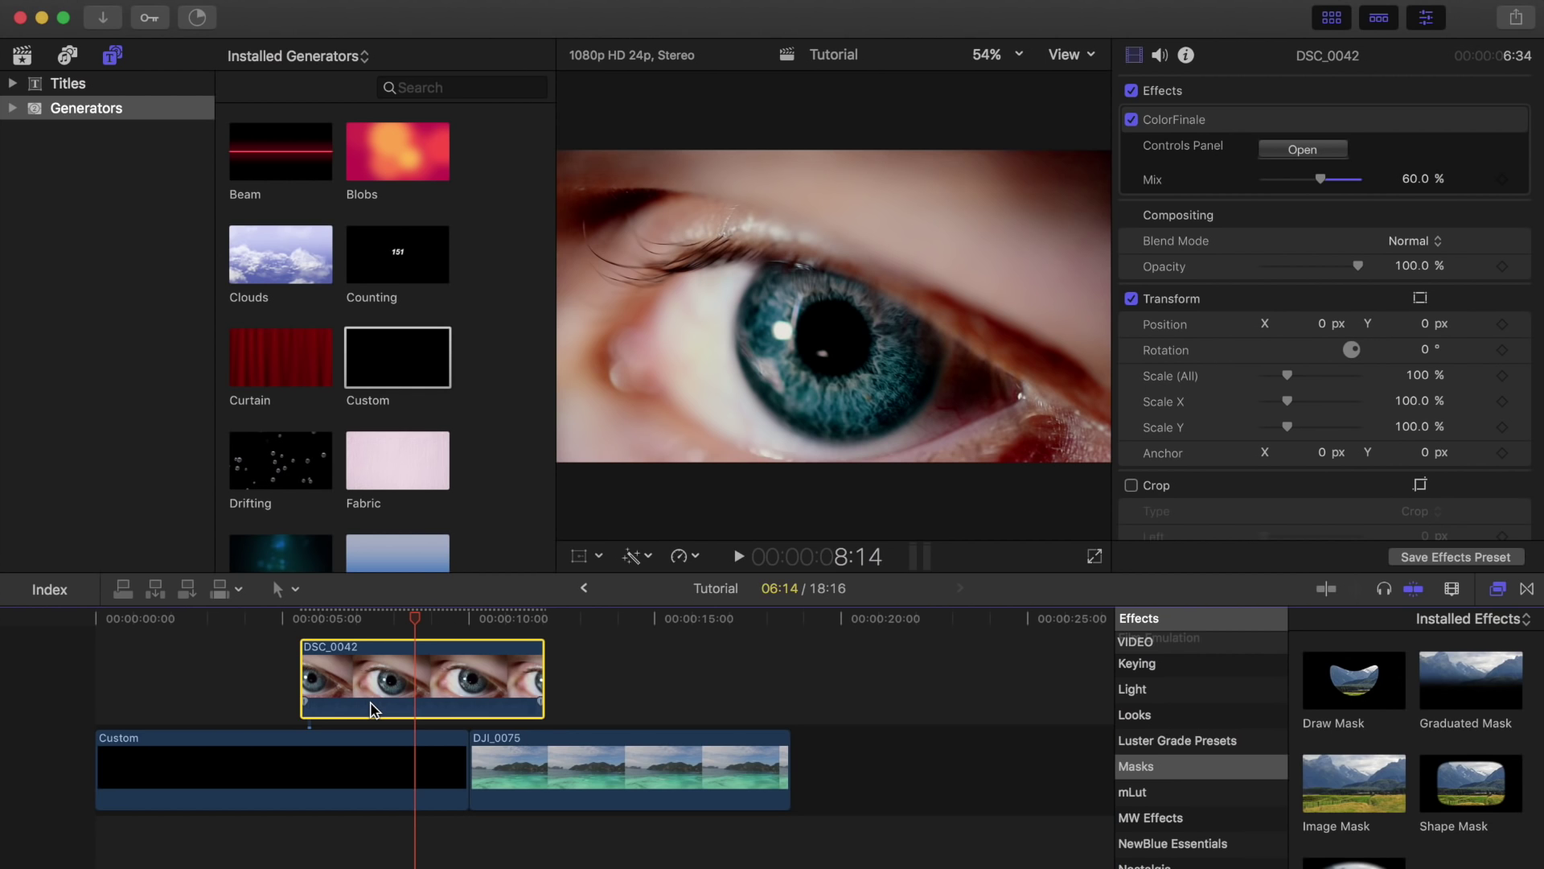
Trim the Custom generator's start to match the eye clip's start and shorten its end to a 3:09 duration.
{"action": "scroll", "coordinate": [371, 708], "scroll_direction": "right", "scroll_amount": 4}
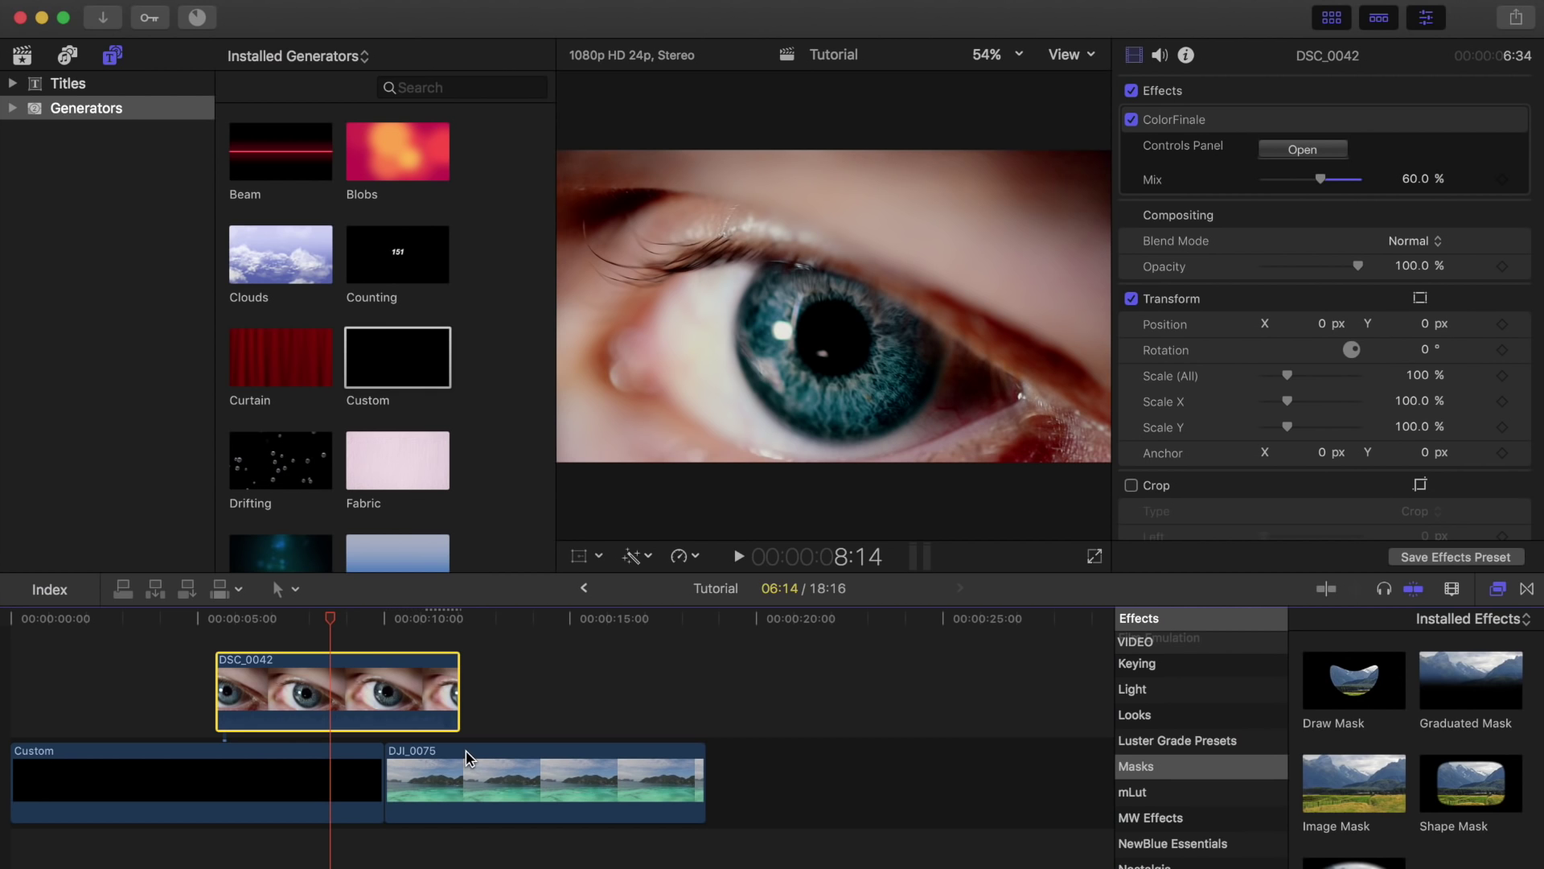
{"action": "left_click_drag", "start_coordinate": [13, 756], "coordinate": [216, 758]}
{"action": "key", "text": "super+="}
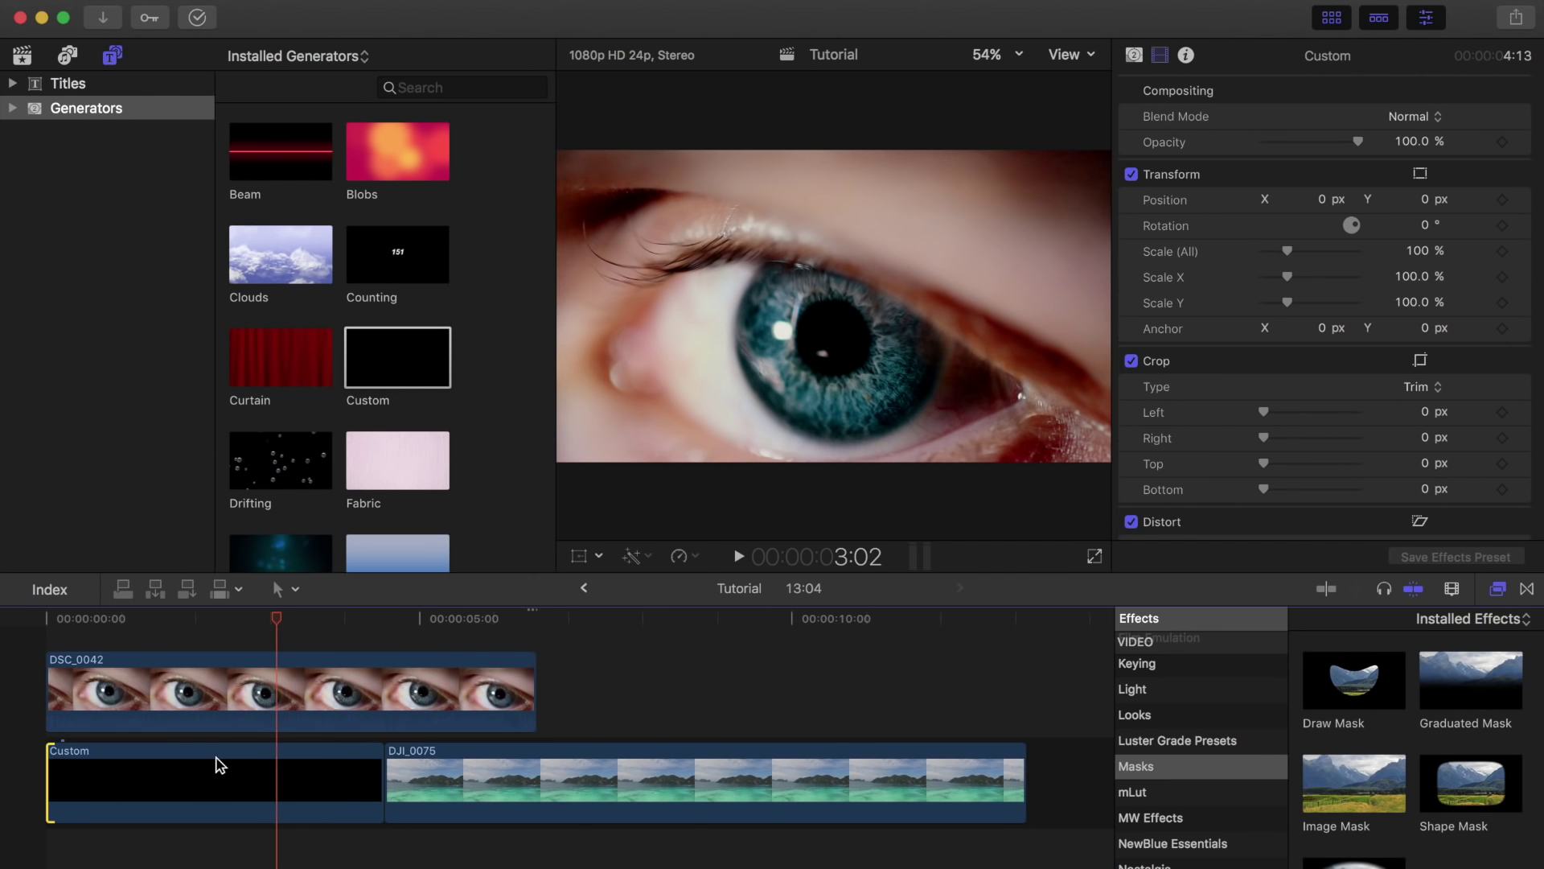
{"action": "left_click", "coordinate": [279, 620]}
{"action": "left_click_drag", "start_coordinate": [279, 625], "coordinate": [386, 620]}
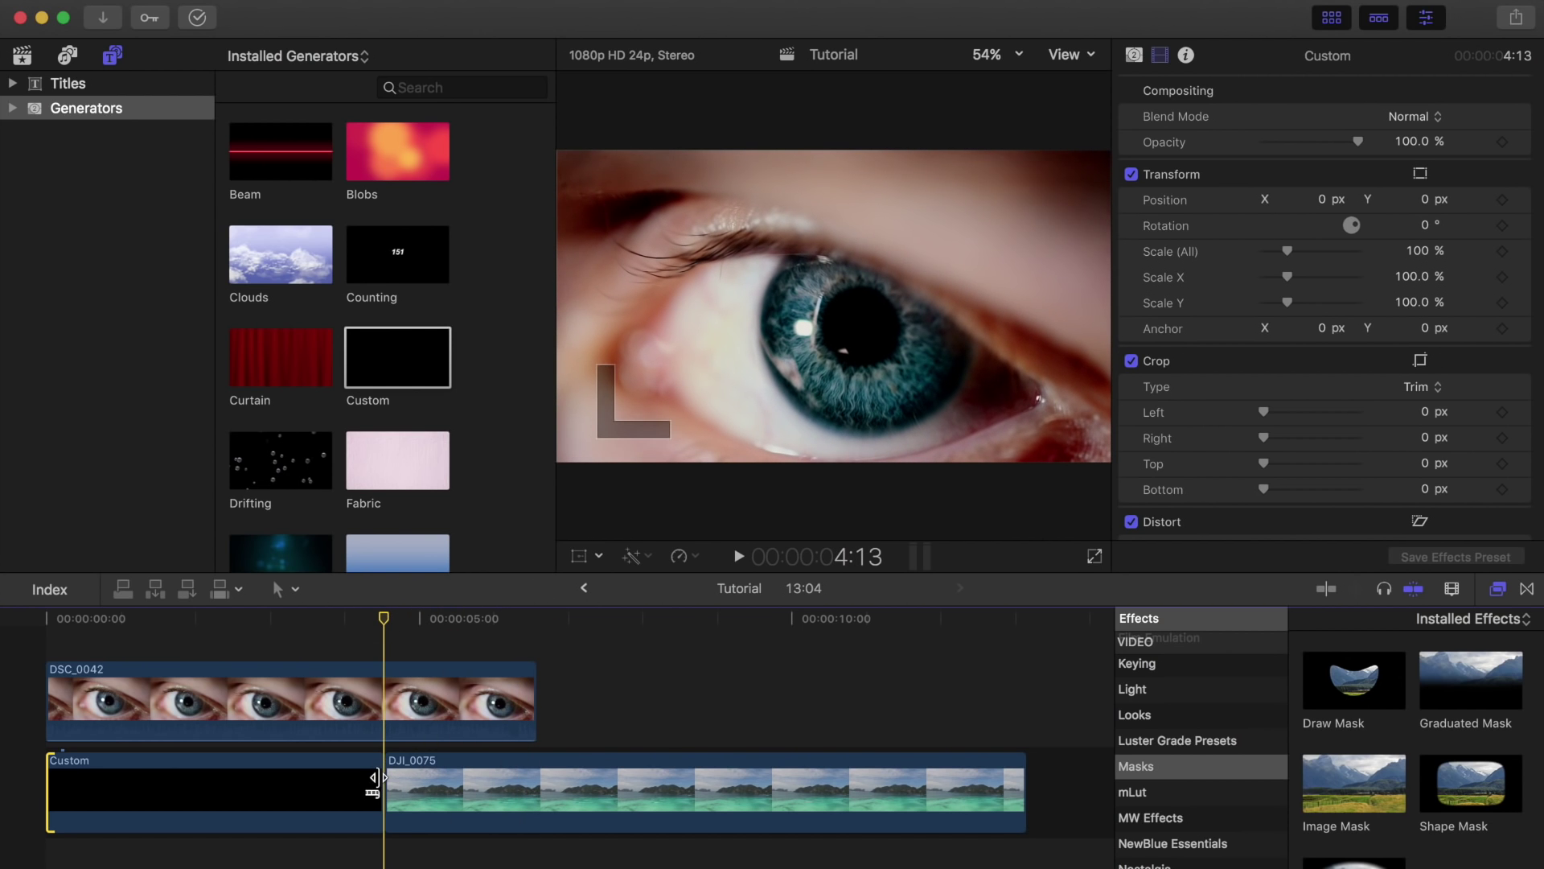
{"action": "left_click_drag", "start_coordinate": [375, 779], "coordinate": [292, 784]}
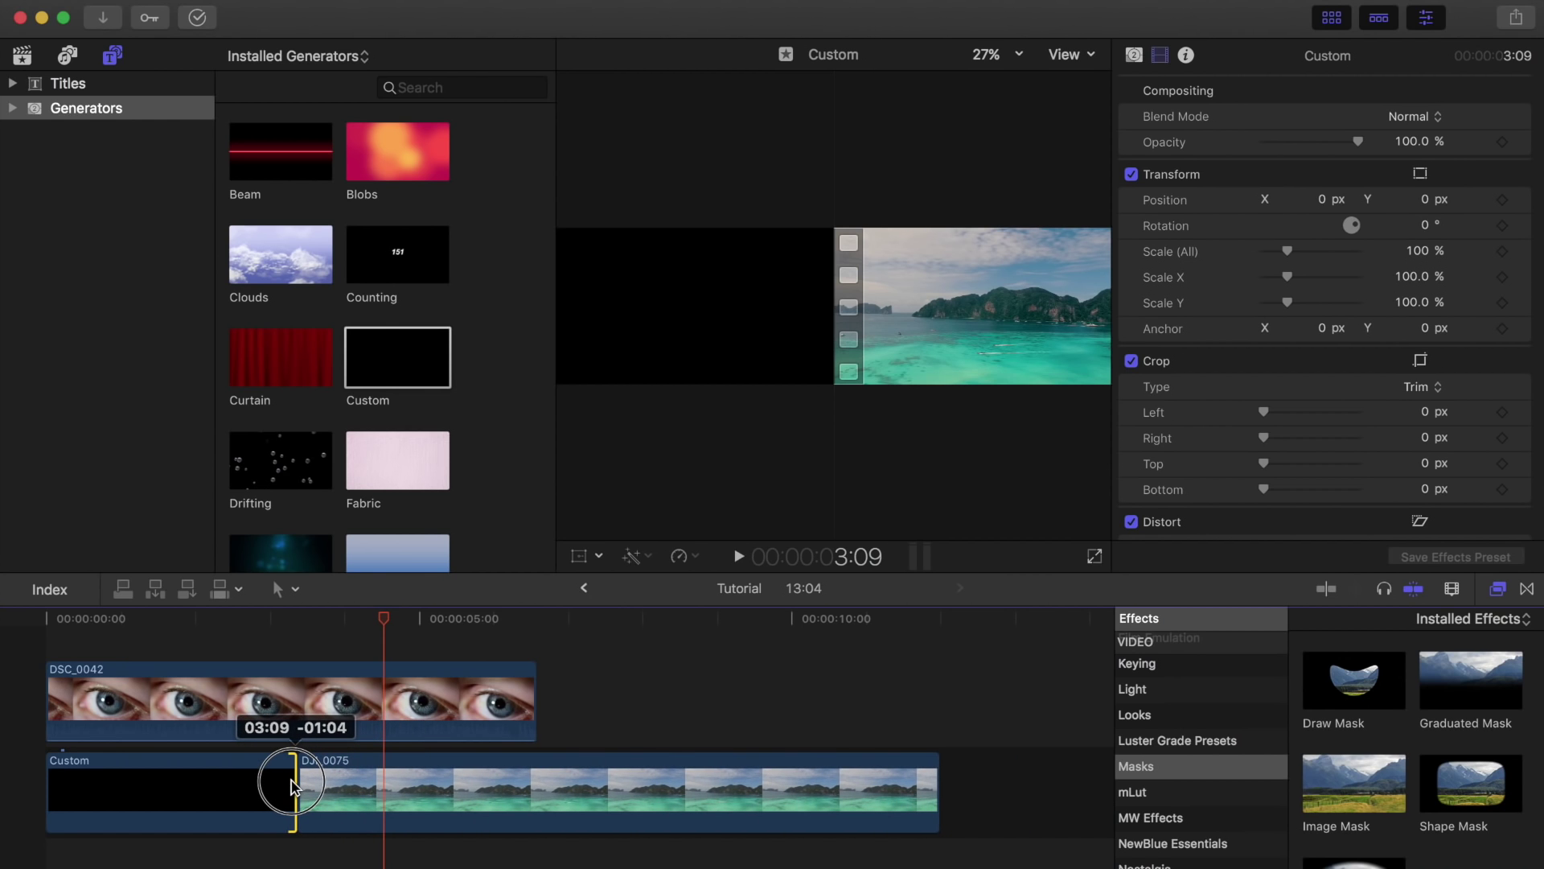
{"action": "left_click_drag", "start_coordinate": [292, 784], "coordinate": [292, 784]}
Play the eye clip's overlap with the island clip from 3:09 to its end, and return the playhead to 3:09.
{"action": "mouse_move", "coordinate": [383, 620]}
{"action": "left_mouse_down"}
{"action": "mouse_move", "coordinate": [306, 635]}
{"action": "mouse_move", "coordinate": [536, 631]}
{"action": "mouse_move", "coordinate": [304, 637]}
{"action": "left_mouse_up"}
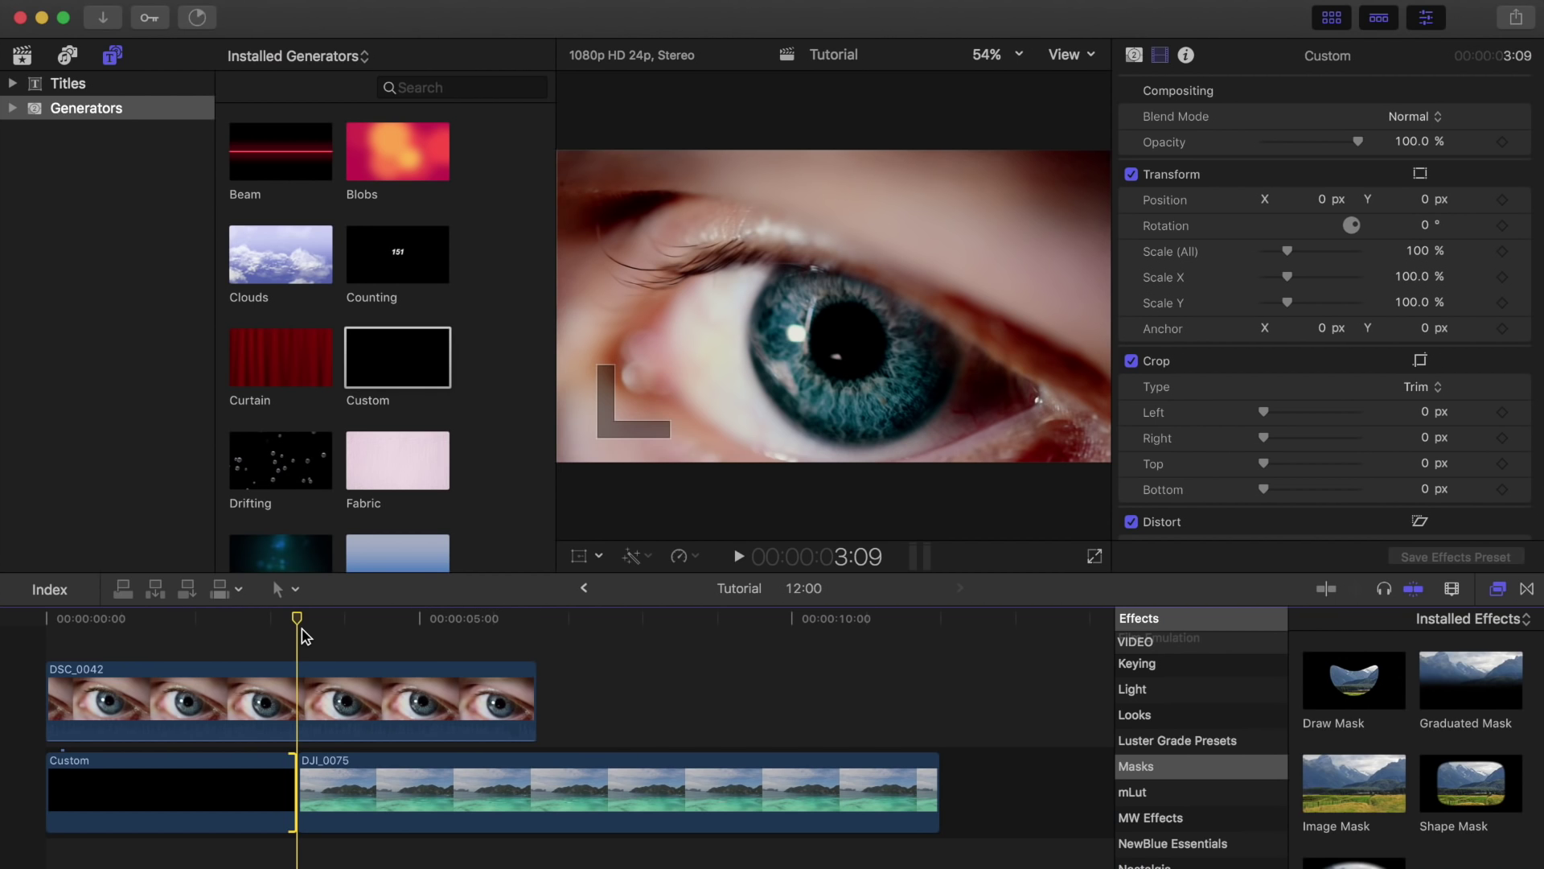
{"action": "key", "text": "space"}
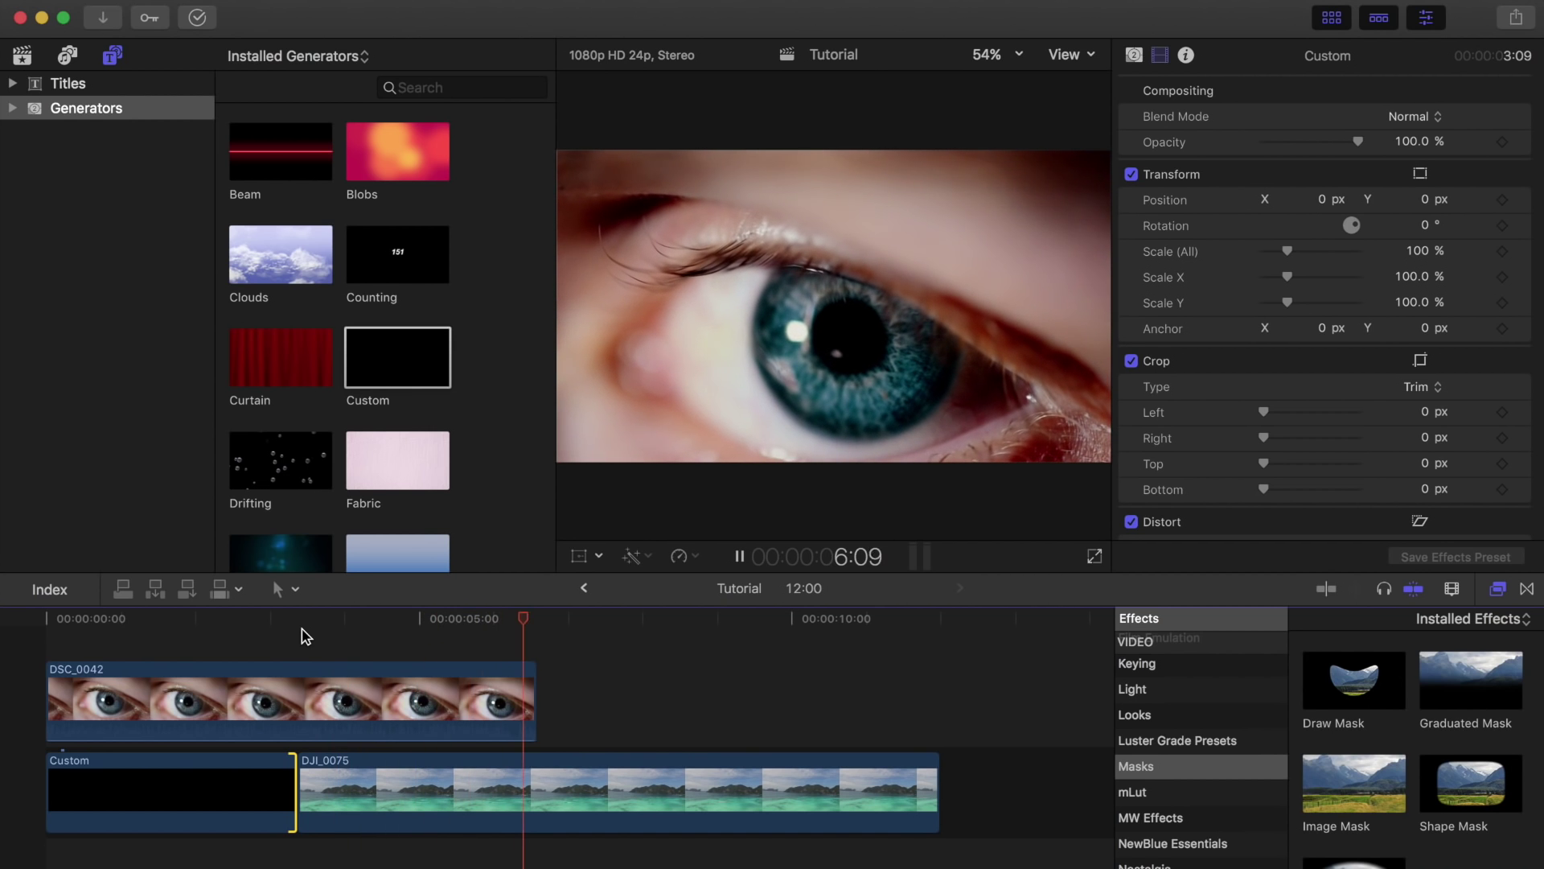
{"action": "key", "text": "space"}
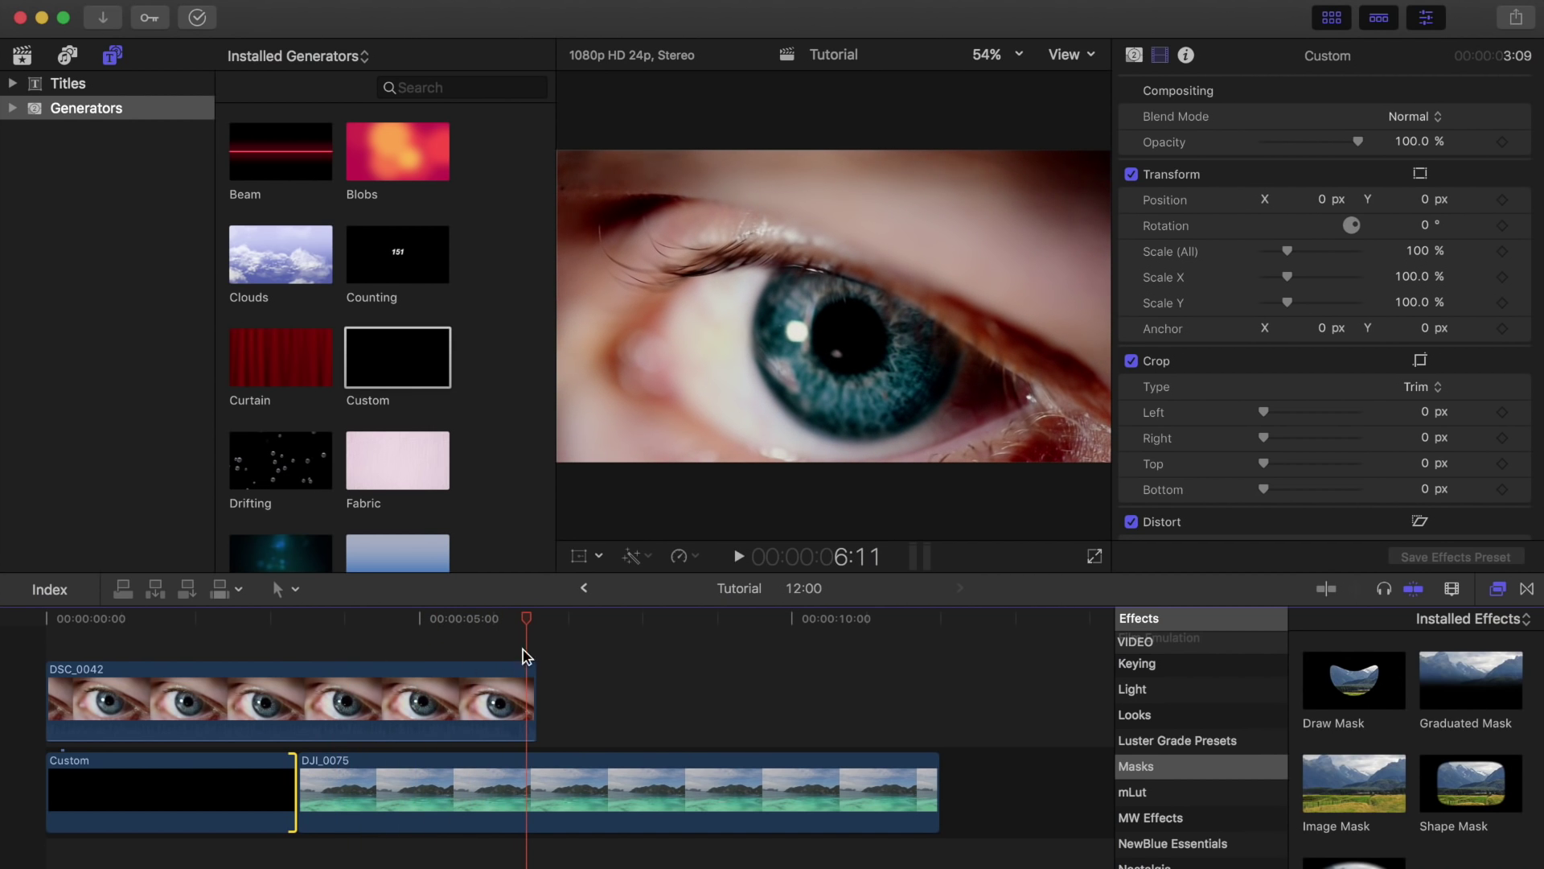
{"action": "left_click", "coordinate": [536, 621]}
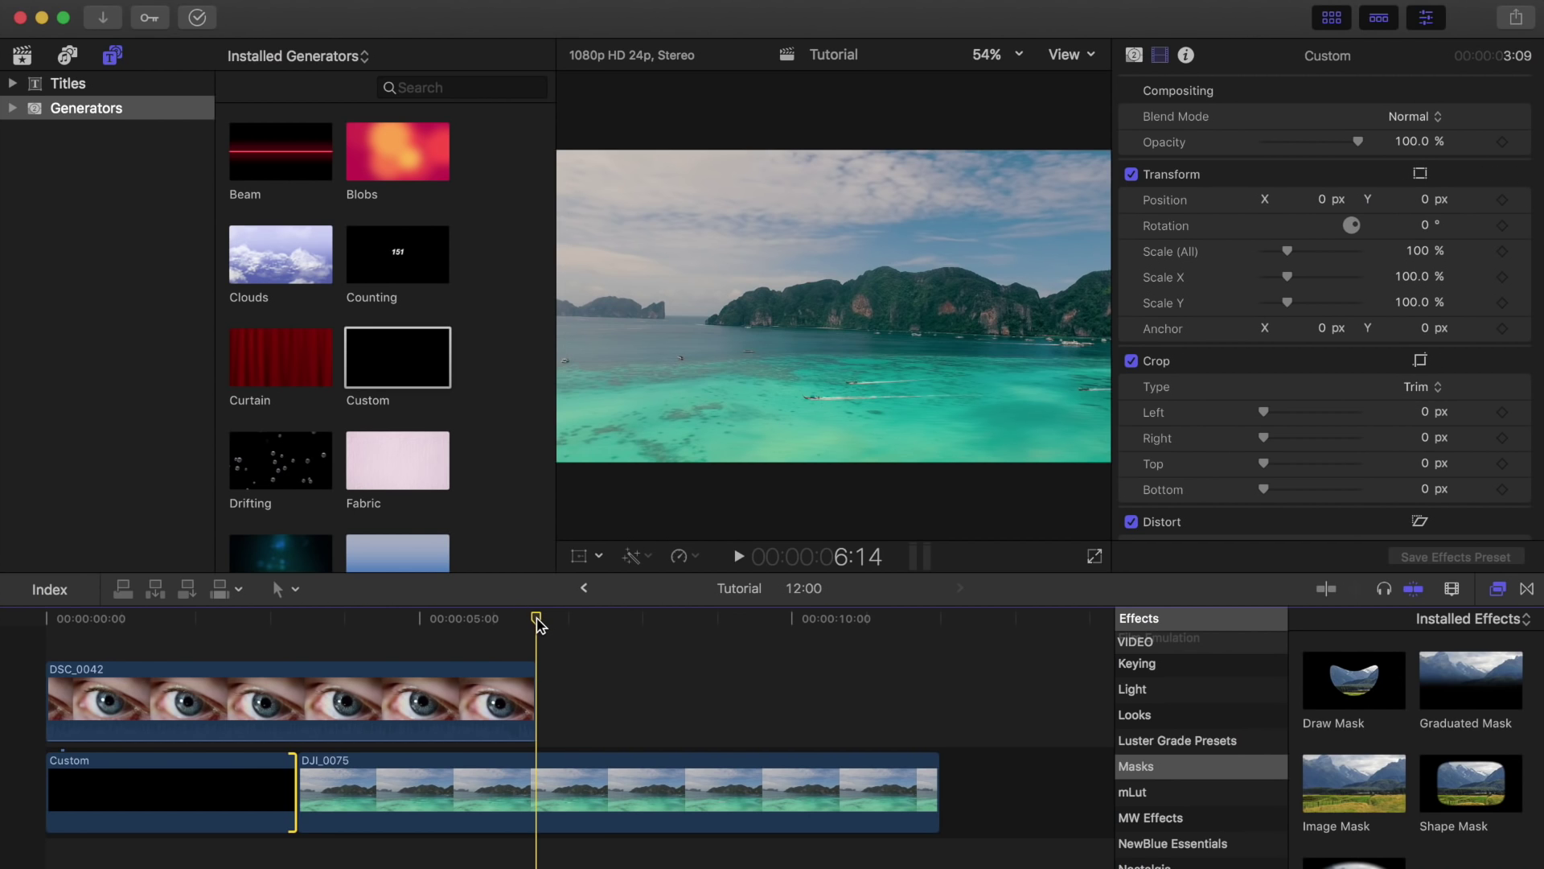
{"action": "left_click_drag", "start_coordinate": [537, 620], "coordinate": [299, 632]}
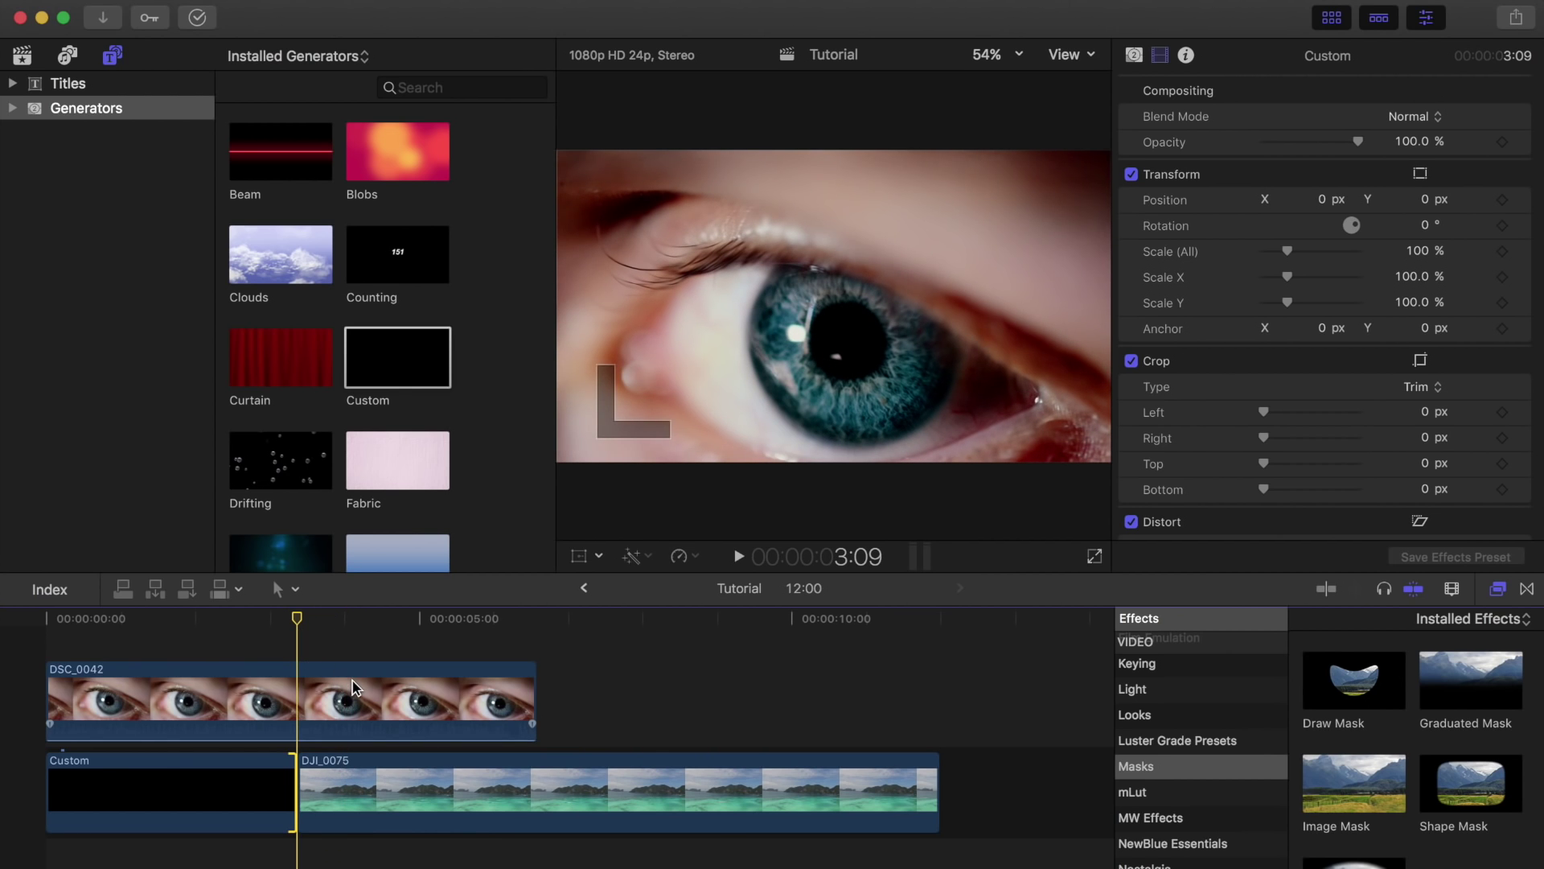
Try the Shape Mask effect on the whole DSC_0042 eye clip and undo it.
{"action": "left_click", "coordinate": [379, 695]}
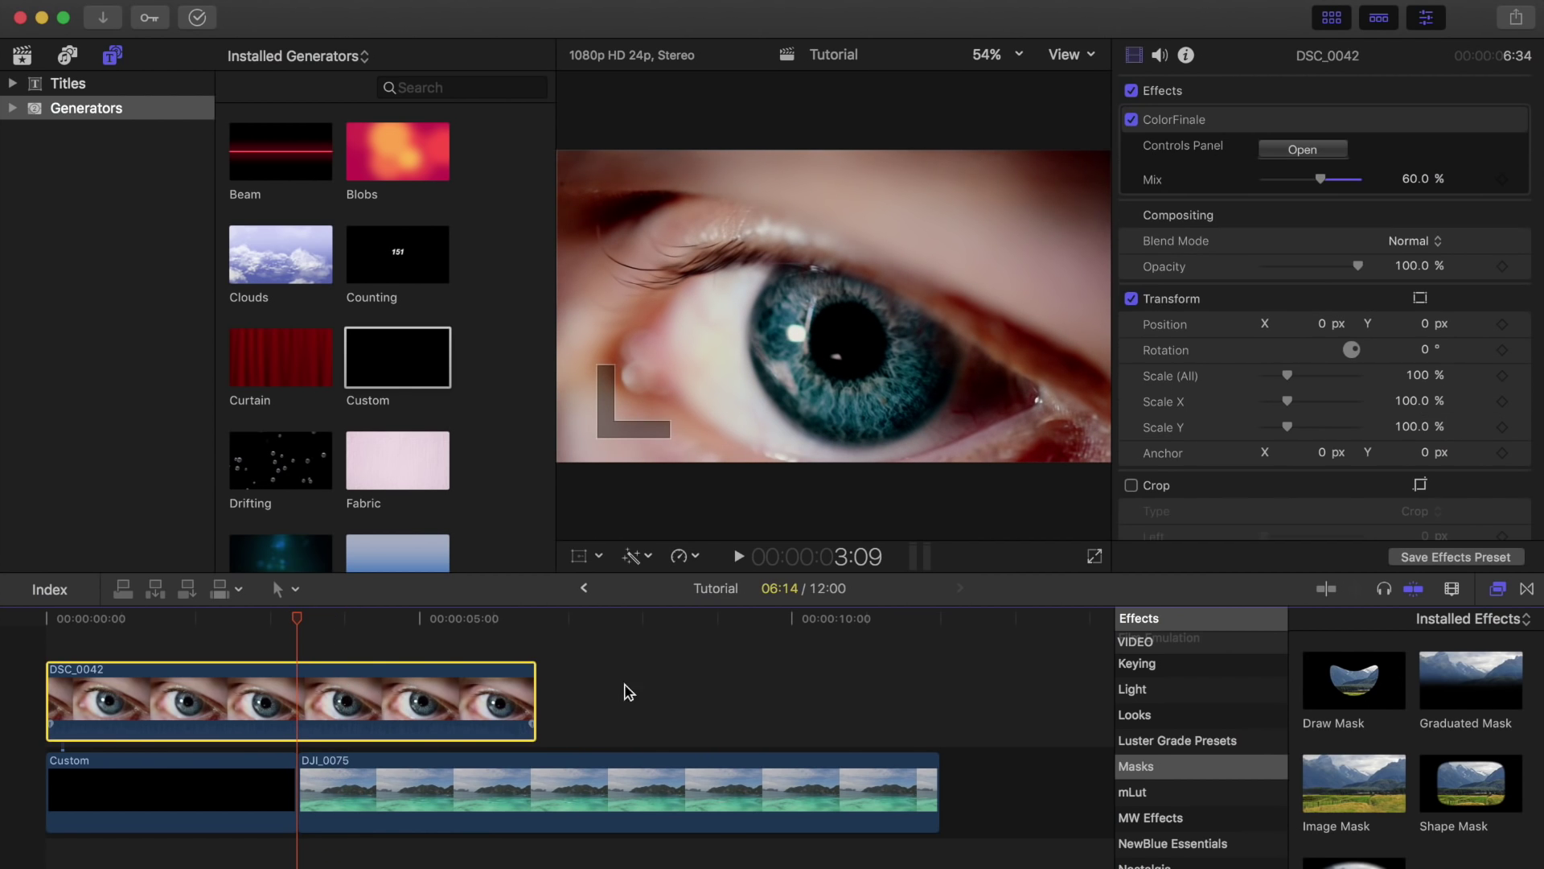
{"action": "scroll", "coordinate": [1428, 702], "scroll_direction": "down", "scroll_amount": 3}
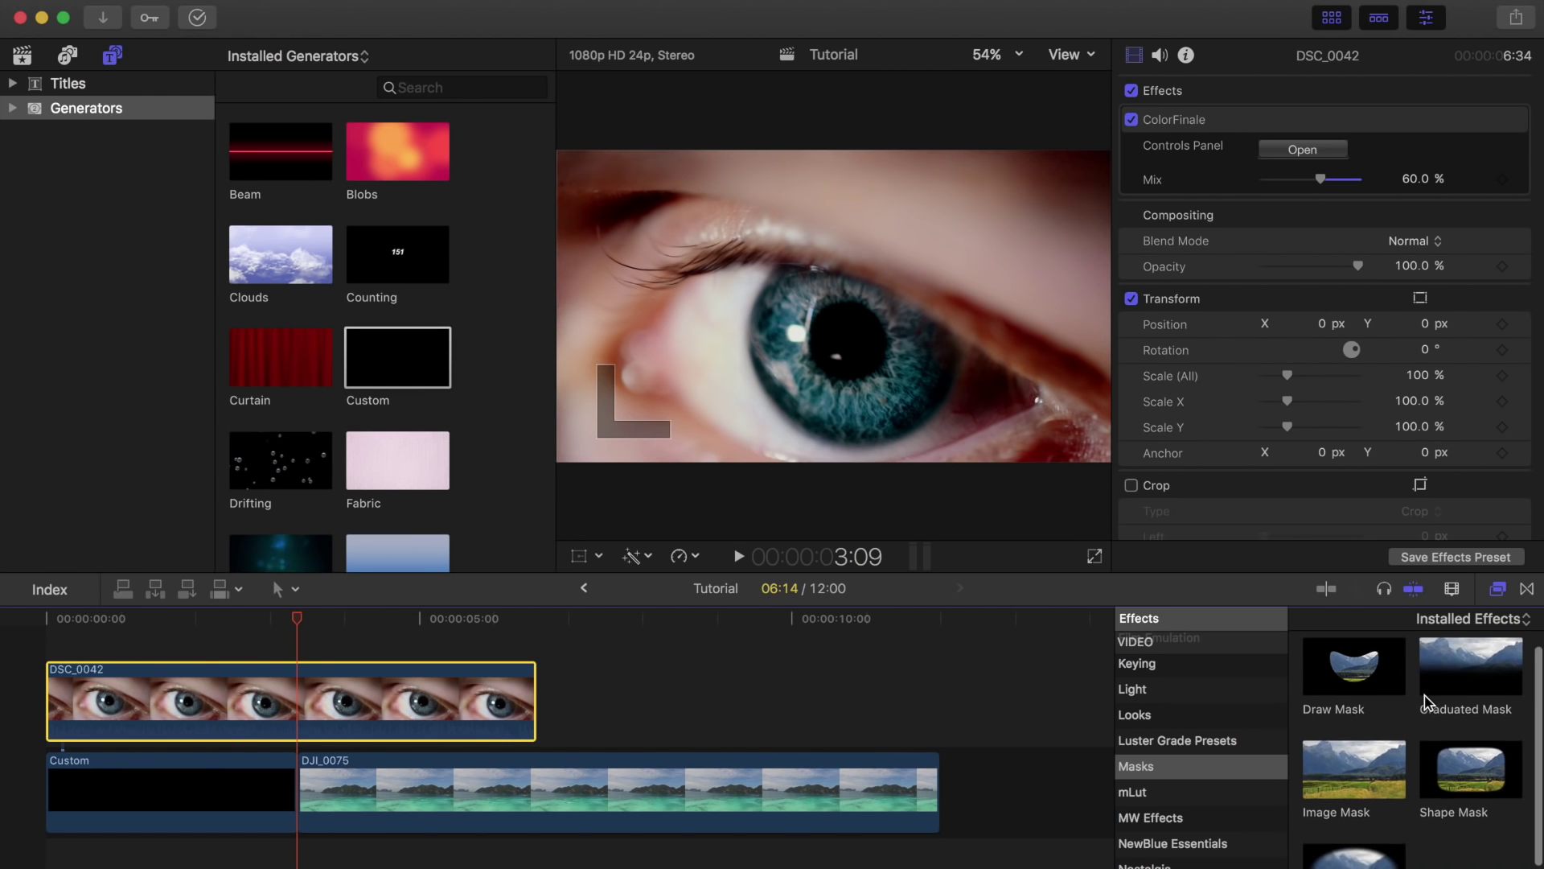
{"action": "scroll", "coordinate": [1428, 702], "scroll_direction": "up", "scroll_amount": 2}
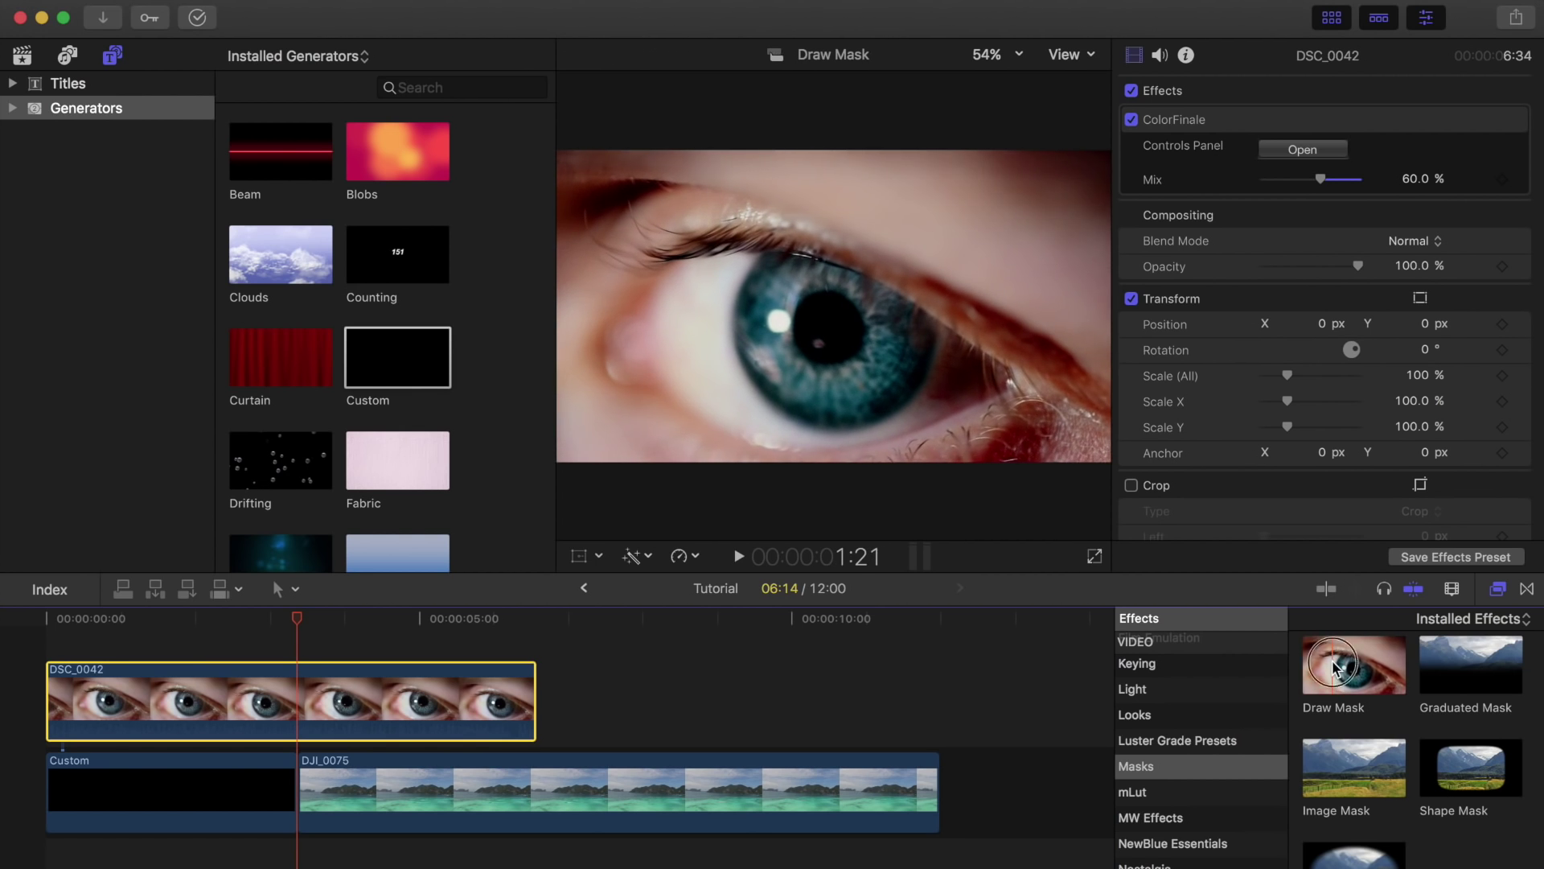
{"action": "left_click", "coordinate": [1383, 653]}
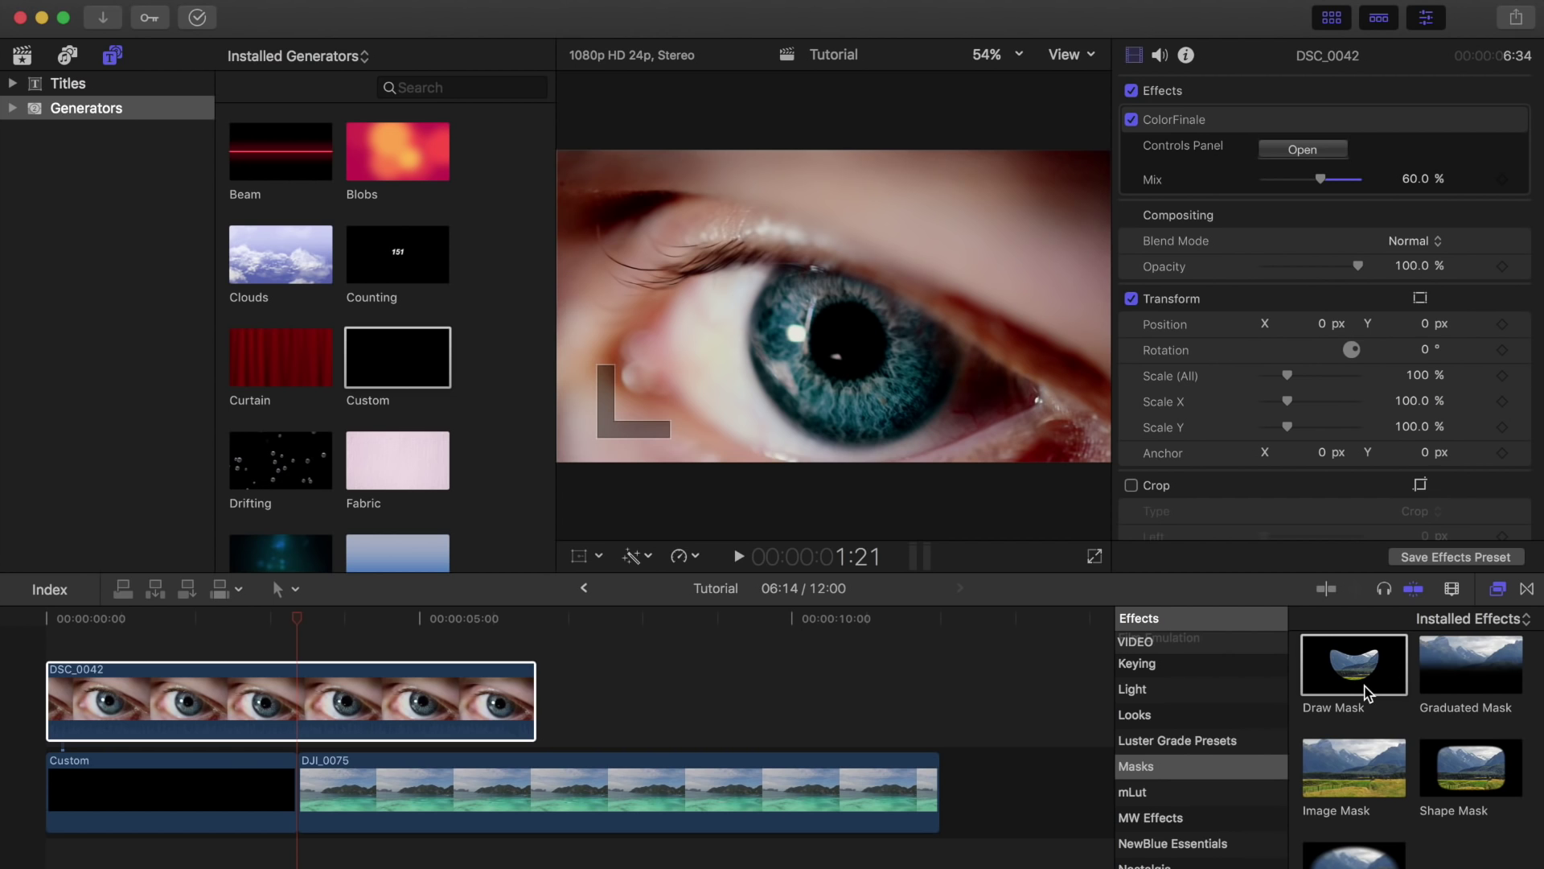
{"action": "left_click", "coordinate": [1472, 772]}
{"action": "left_click_drag", "start_coordinate": [1476, 776], "coordinate": [478, 696]}
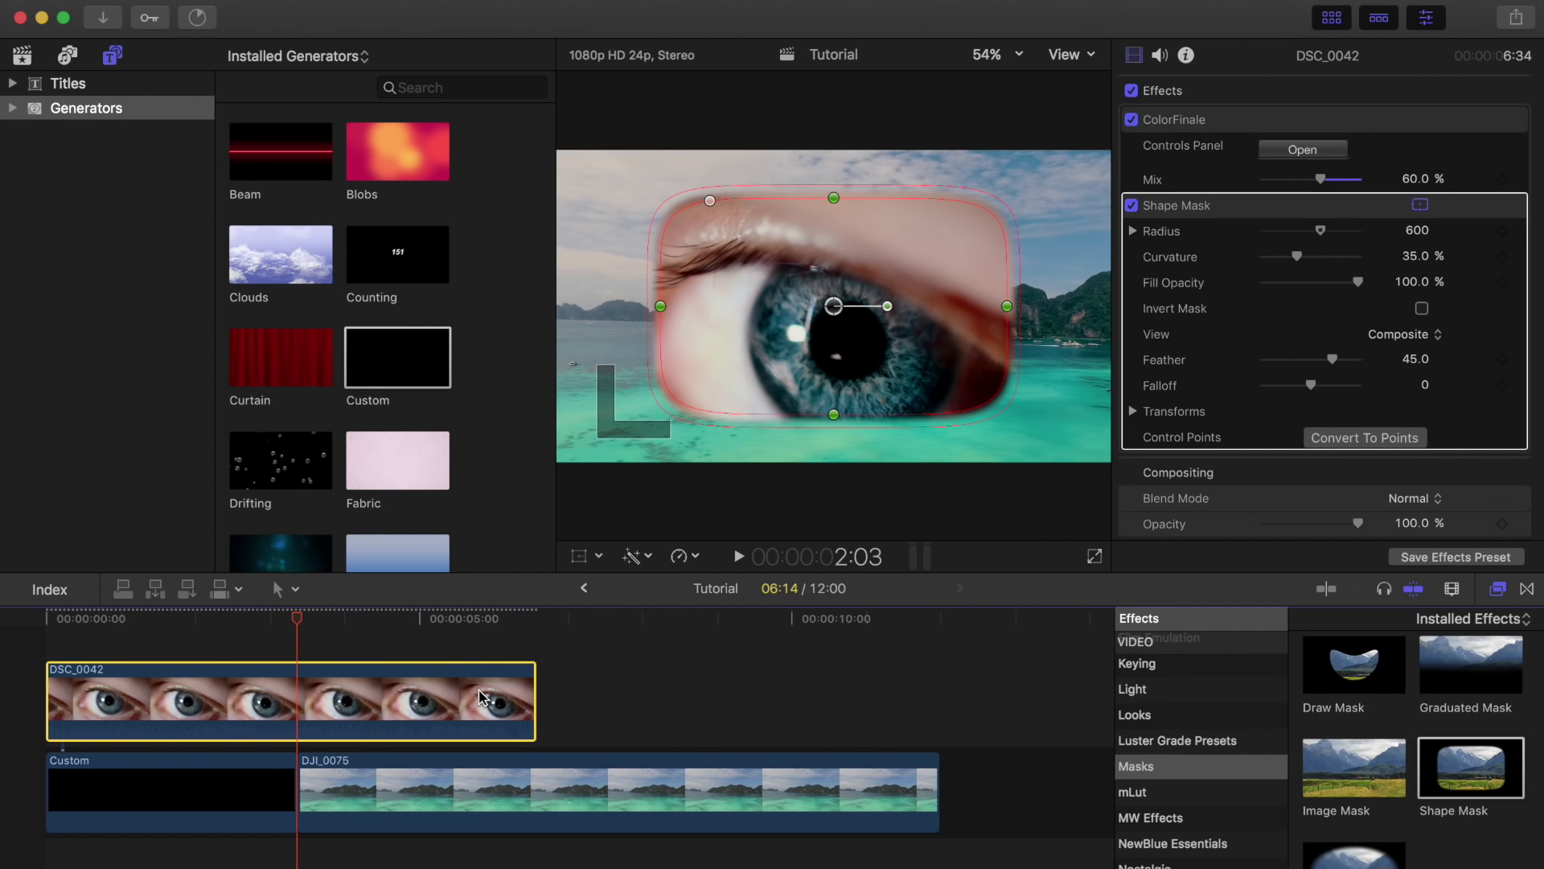
{"action": "key", "text": "super+z"}
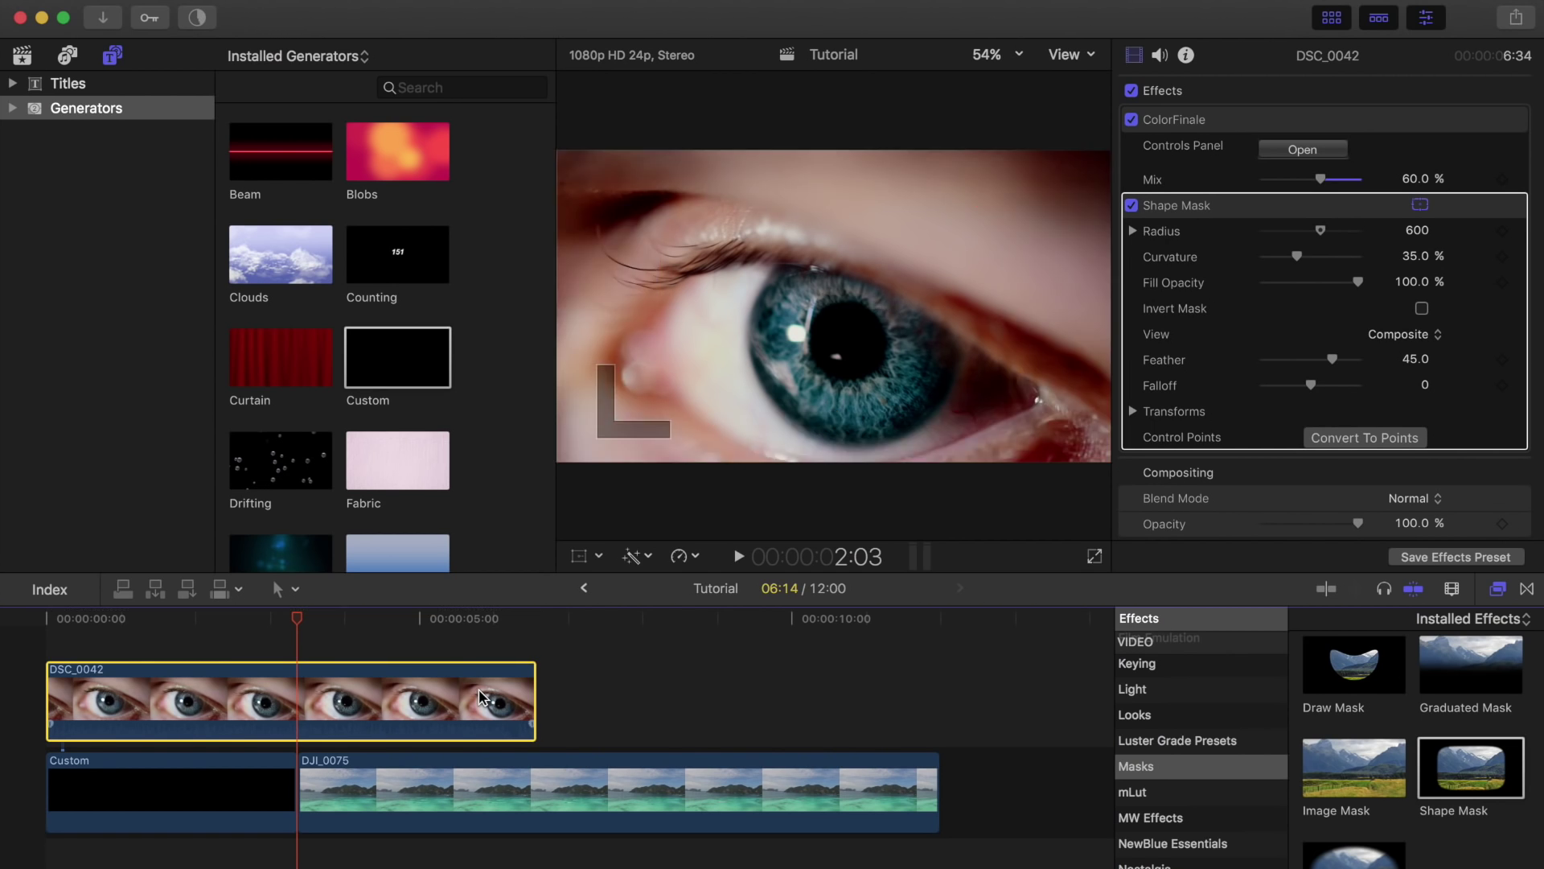
Split the eye clip at 3:09 and apply the Shape Mask effect to its second part.
{"action": "key", "text": "super+b"}
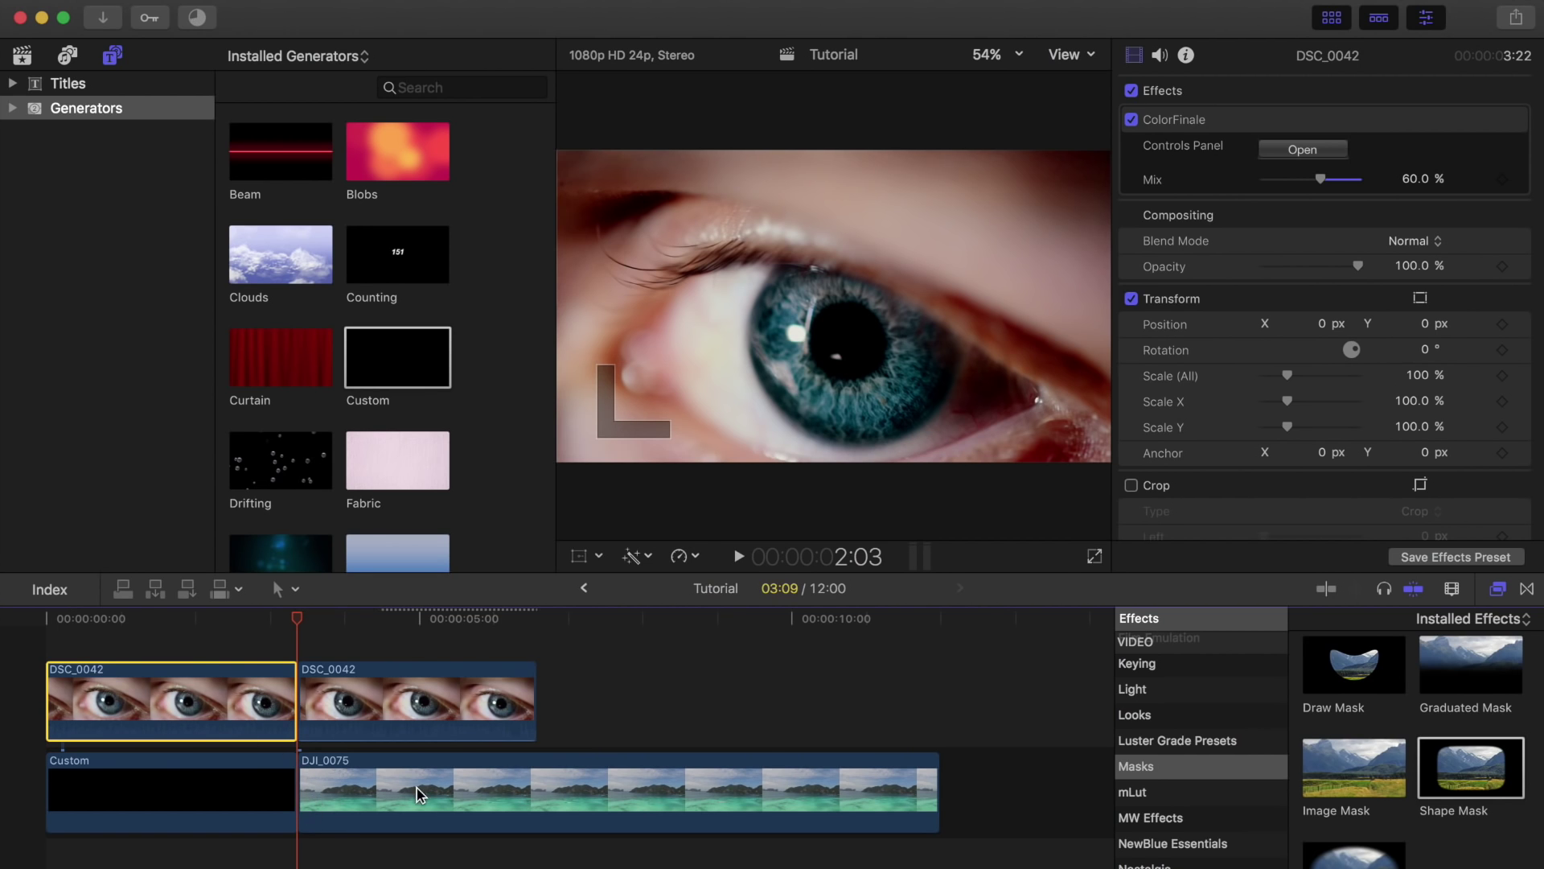
{"action": "left_click_drag", "start_coordinate": [1462, 769], "coordinate": [409, 686]}
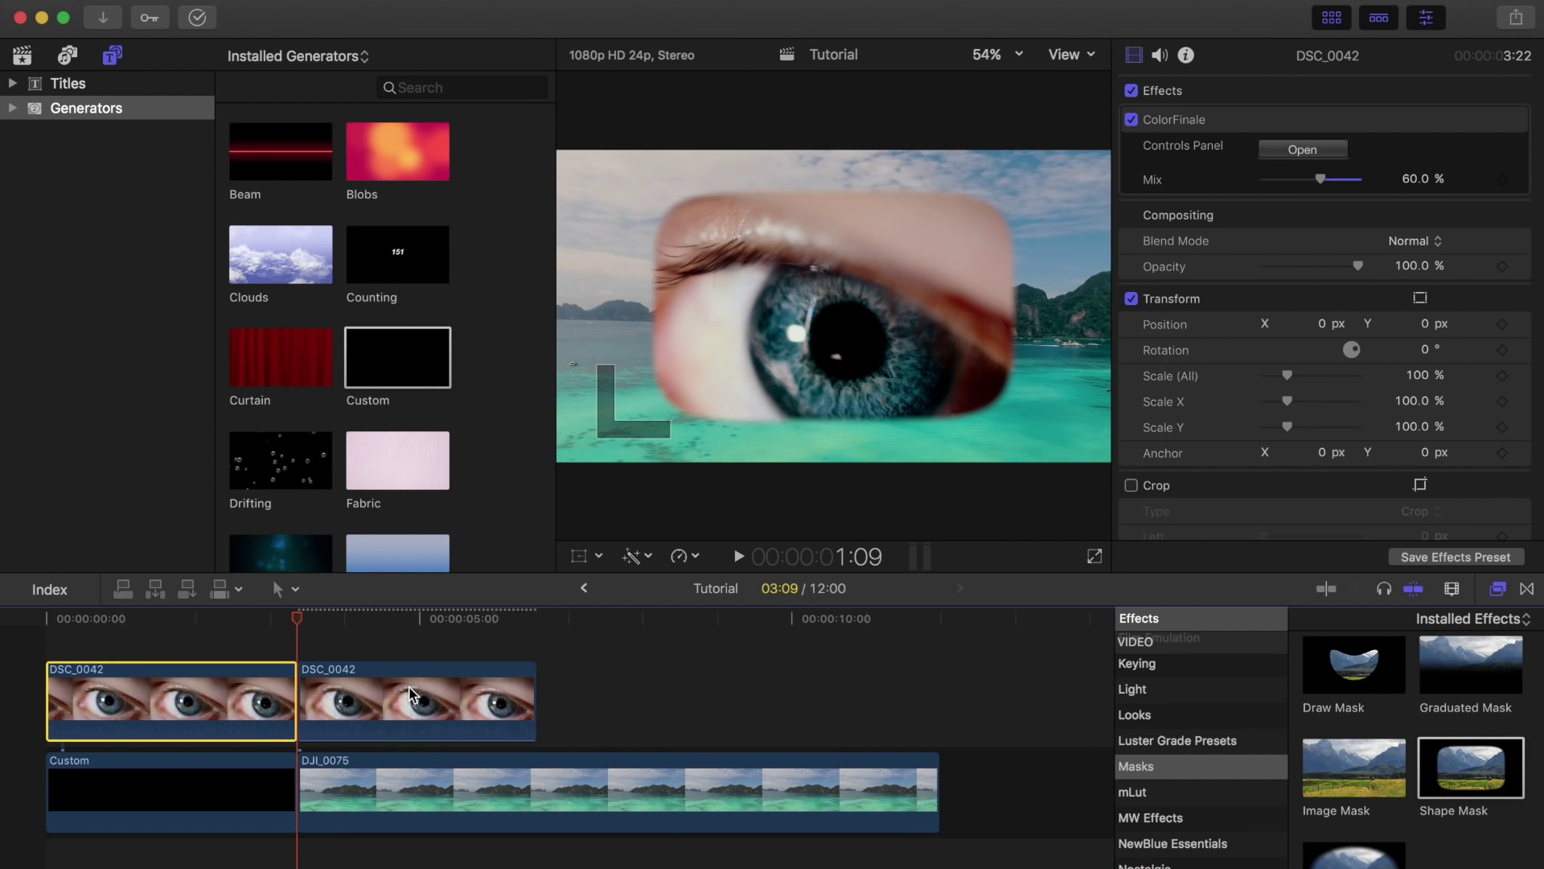
{"action": "left_click", "coordinate": [409, 685]}
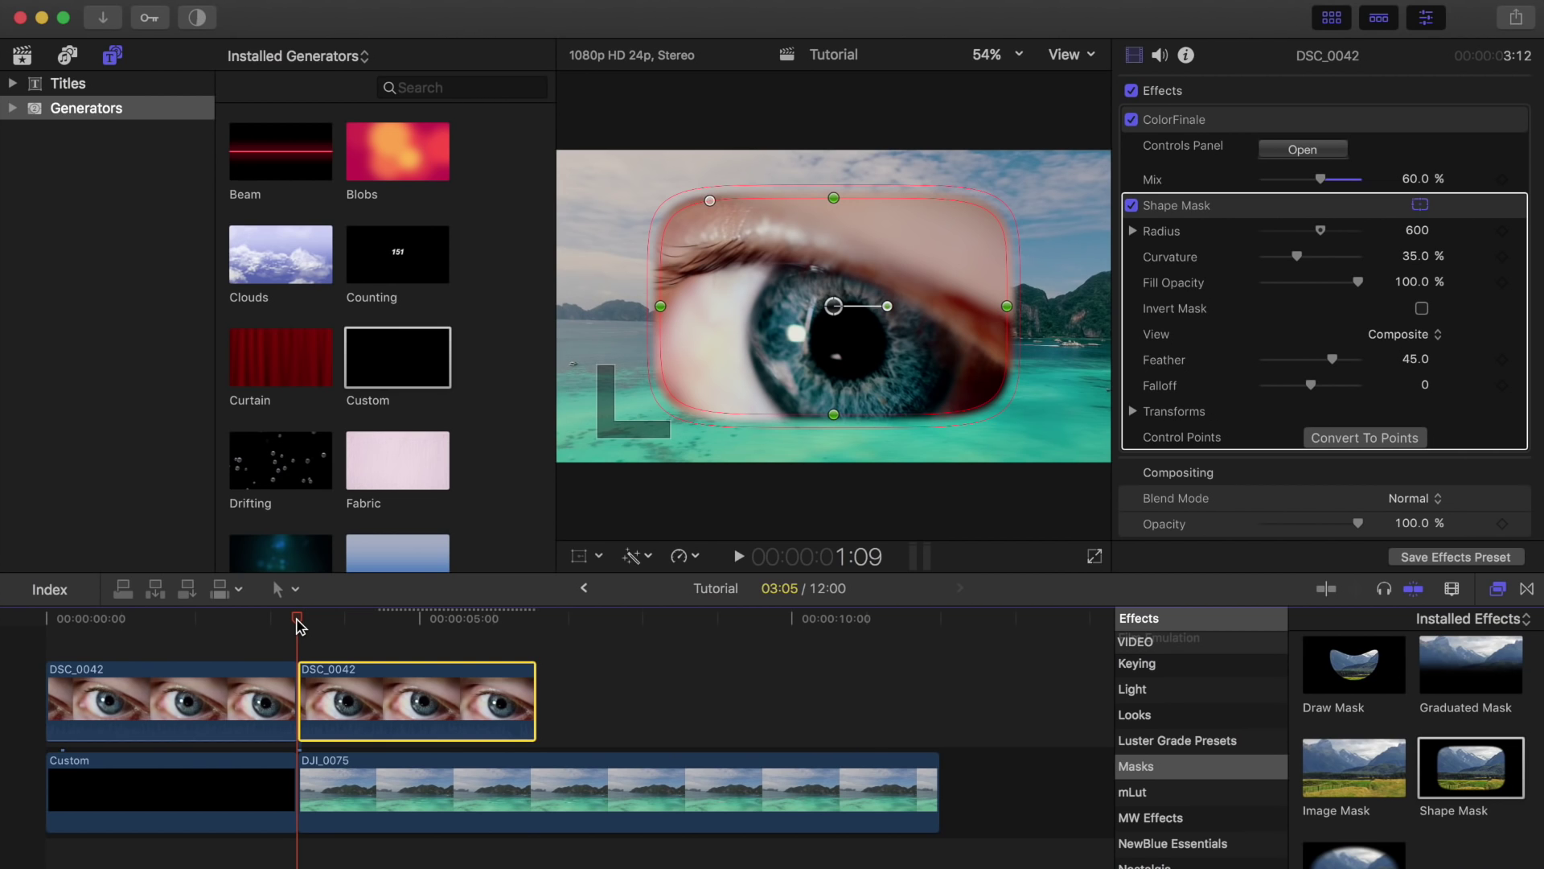
Invert the shape mask on the second eye clip and set its radius to 611 and curvature to 100%.
{"action": "left_click", "coordinate": [1422, 309]}
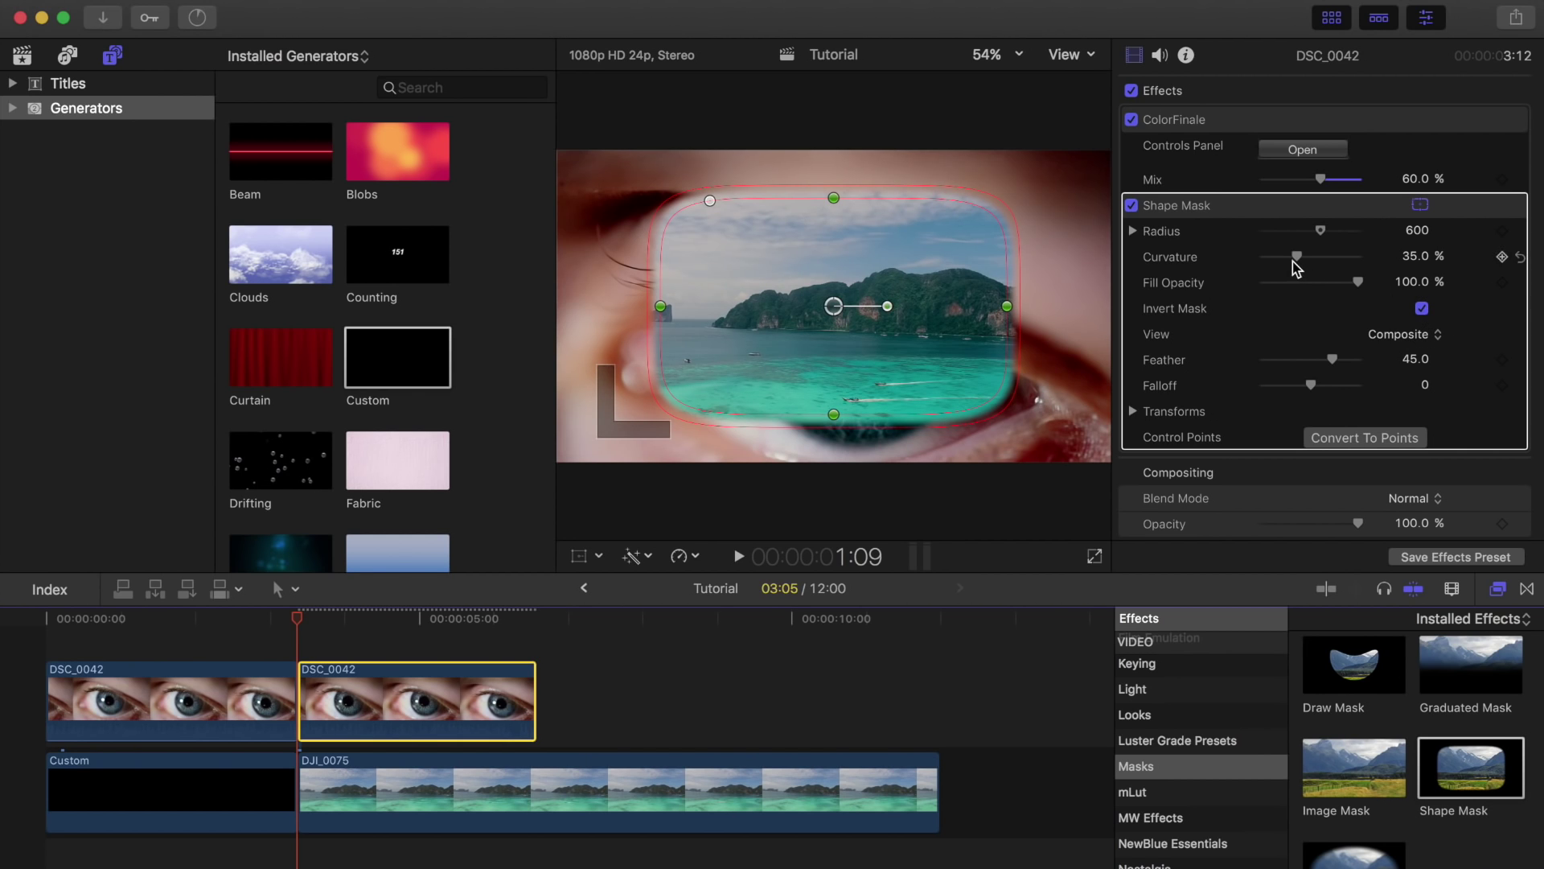
{"action": "left_click", "coordinate": [1322, 232]}
{"action": "mouse_move", "coordinate": [1321, 232]}
{"action": "left_mouse_down"}
{"action": "mouse_move", "coordinate": [1372, 234]}
{"action": "mouse_move", "coordinate": [1326, 237]}
{"action": "left_mouse_up"}
{"action": "left_click_drag", "start_coordinate": [1297, 258], "coordinate": [1402, 258]}
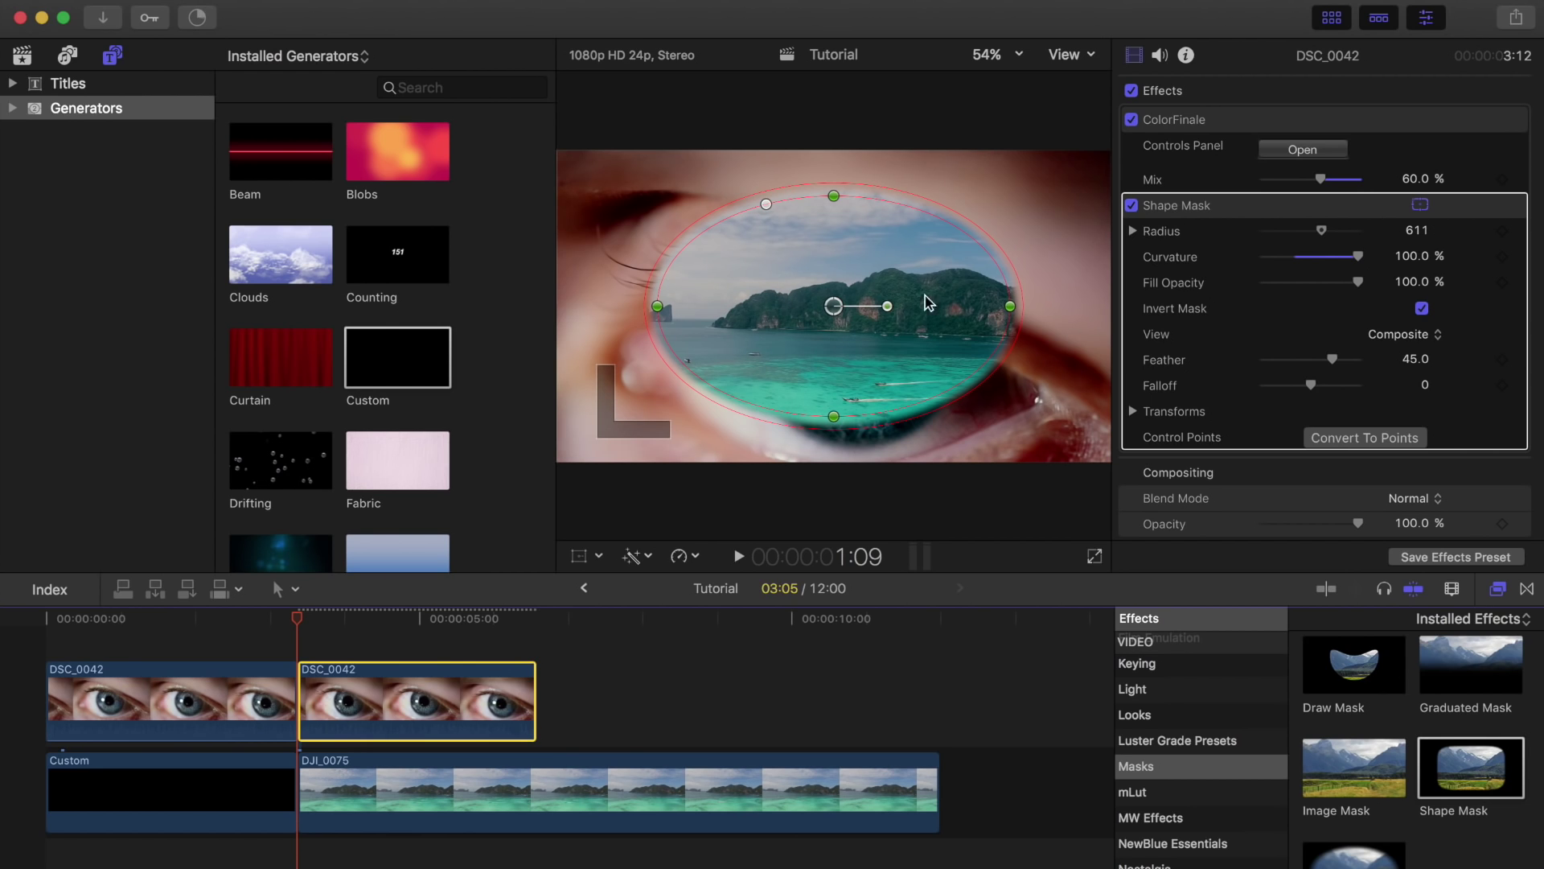
Reduce the shape mask's radius to 330 and centre the mask over the iris.
{"action": "left_click_drag", "start_coordinate": [1321, 231], "coordinate": [1300, 235]}
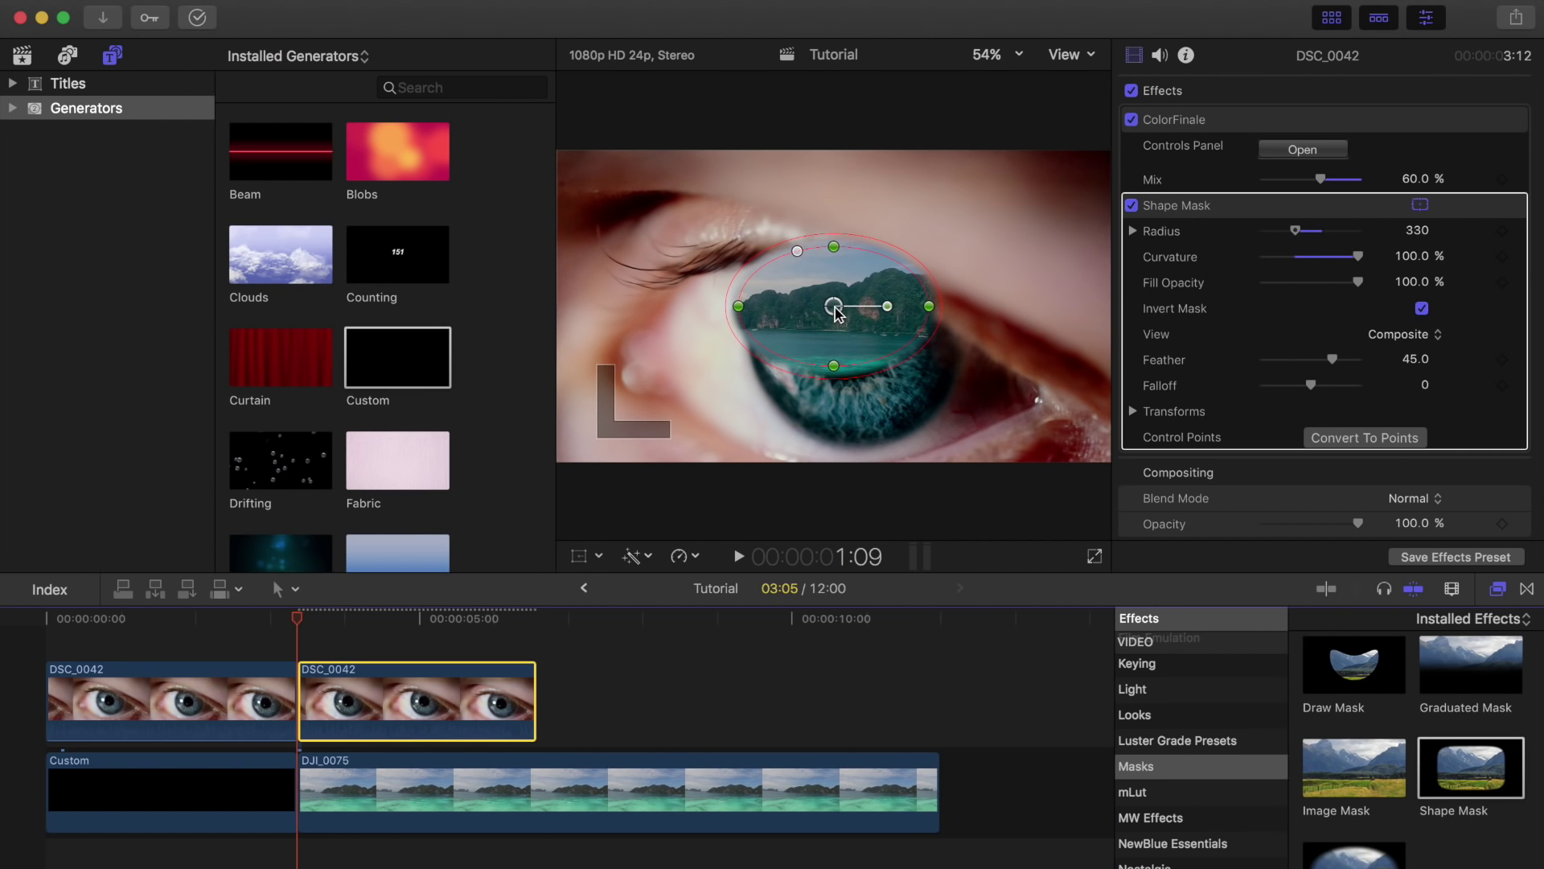
{"action": "left_click_drag", "start_coordinate": [839, 312], "coordinate": [853, 357]}
{"action": "left_click_drag", "start_coordinate": [849, 419], "coordinate": [859, 436]}
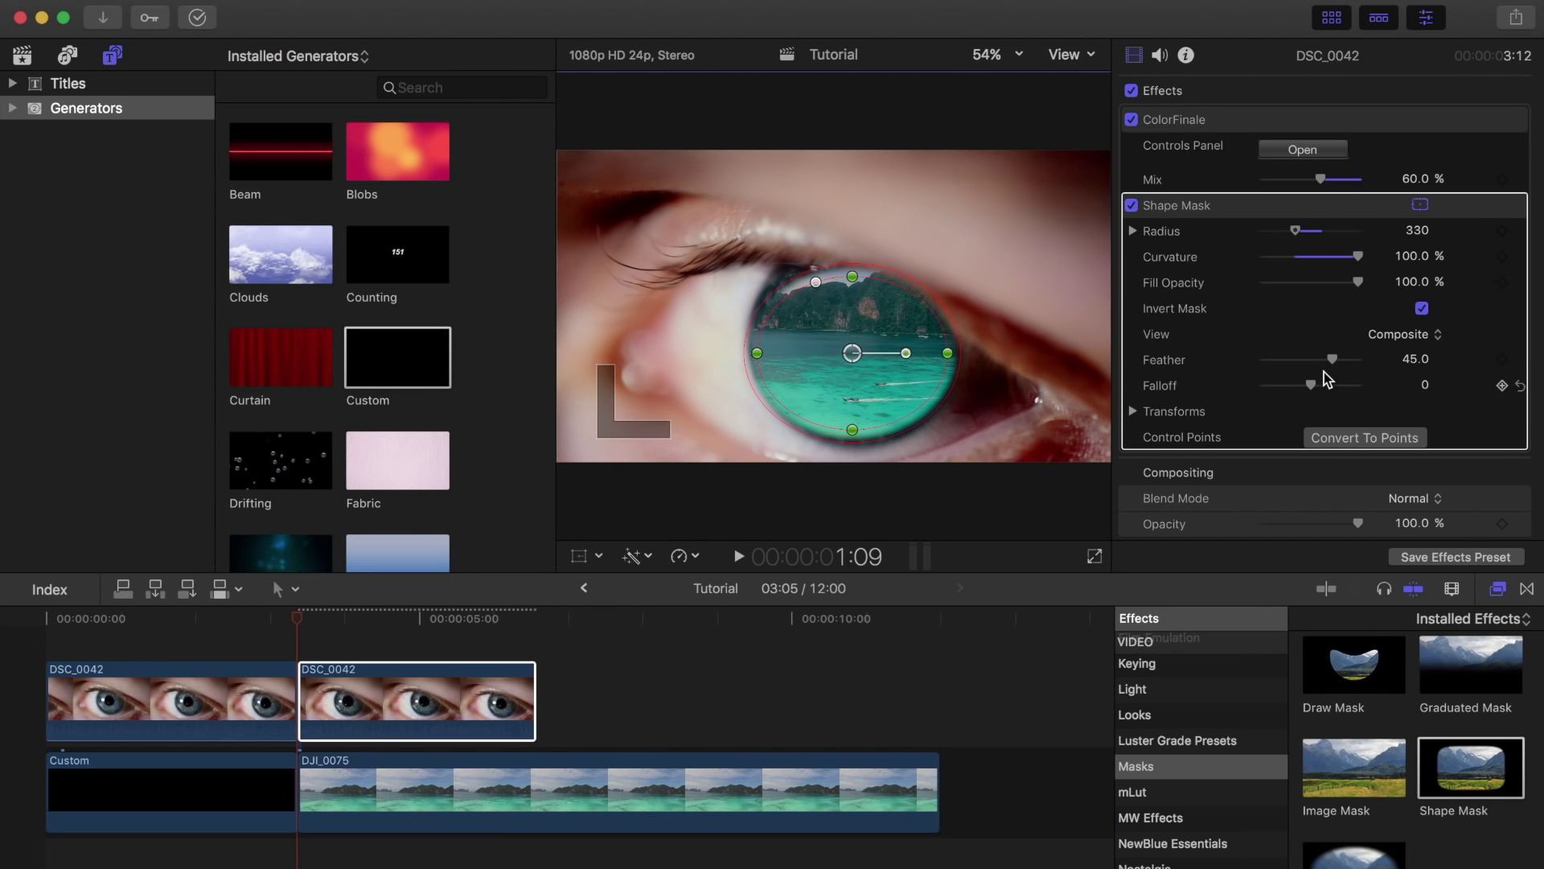
Set the shape mask's feather to 100 and its radius to 256 so its soft edge fits within the iris.
{"action": "left_click_drag", "start_coordinate": [1330, 359], "coordinate": [1363, 360]}
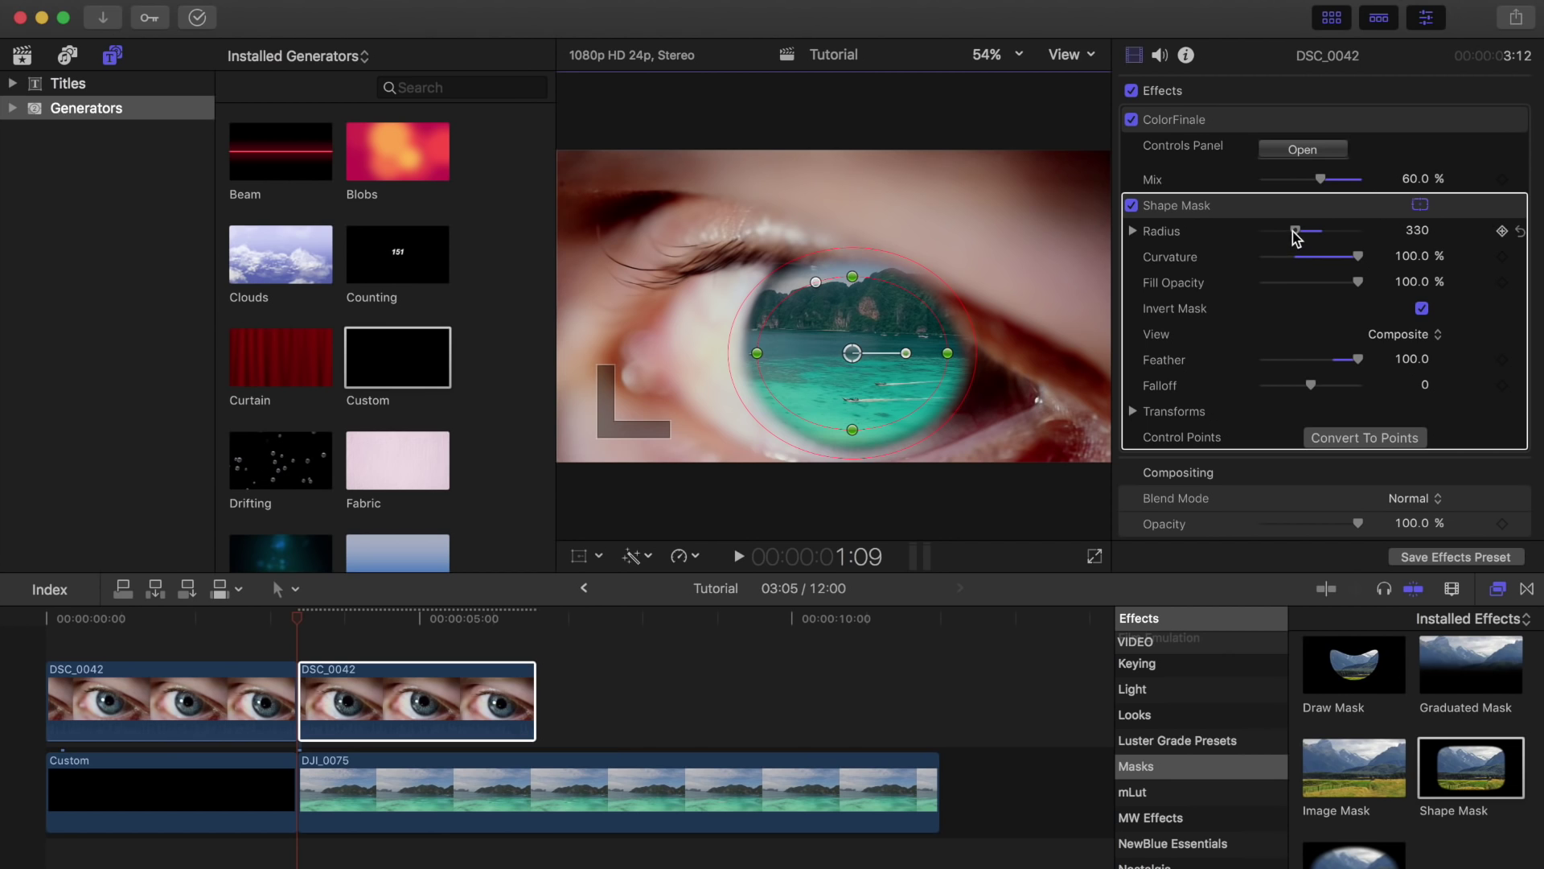
{"action": "left_click_drag", "start_coordinate": [1295, 231], "coordinate": [1288, 233]}
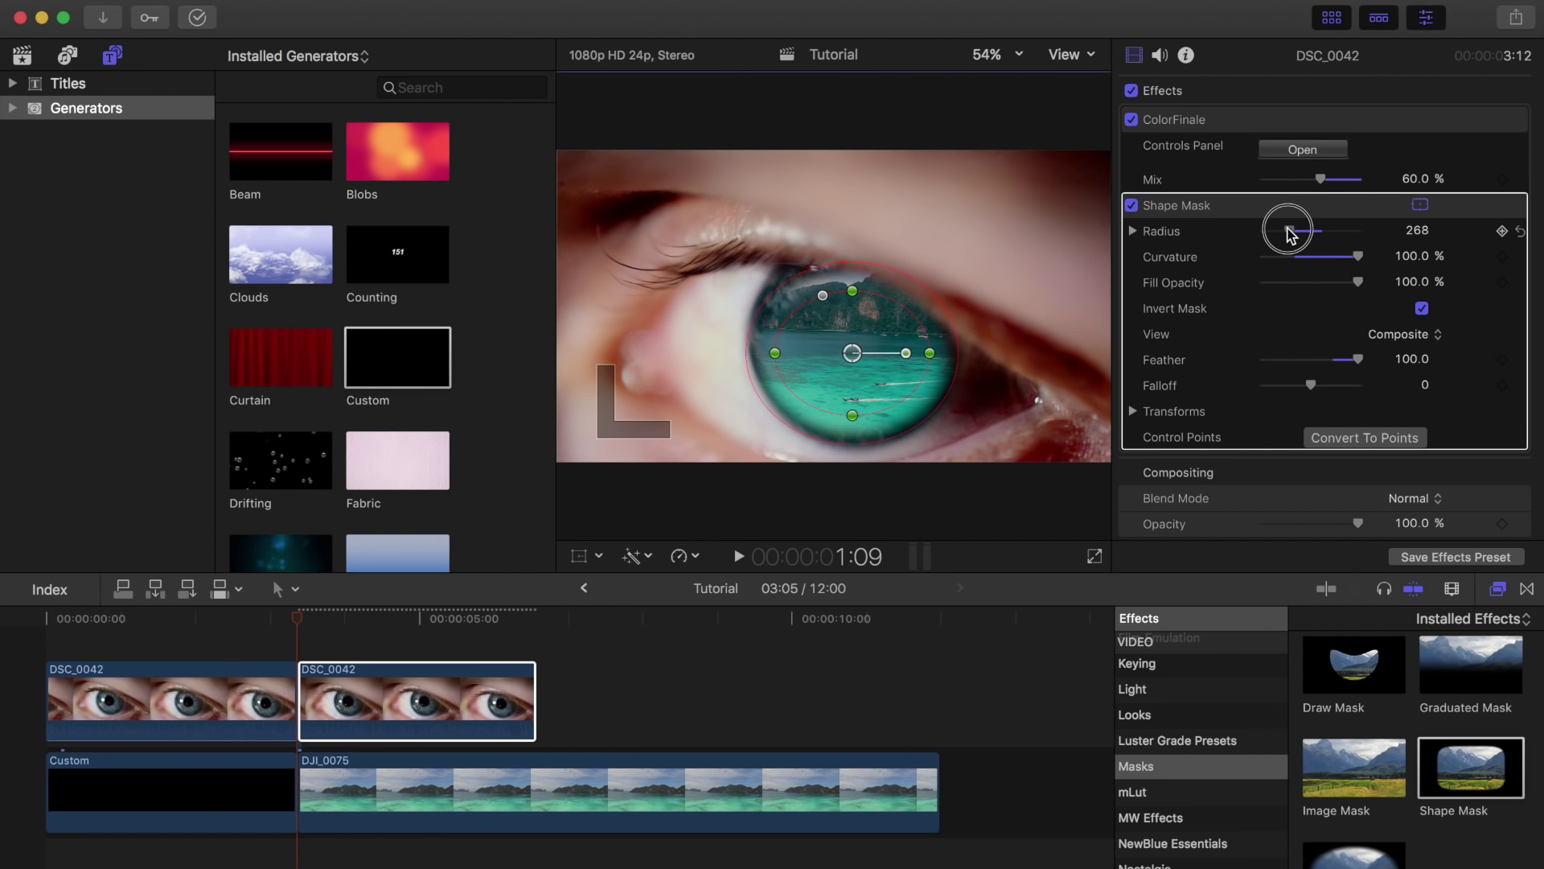
{"action": "left_click_drag", "start_coordinate": [1288, 233], "coordinate": [1290, 234]}
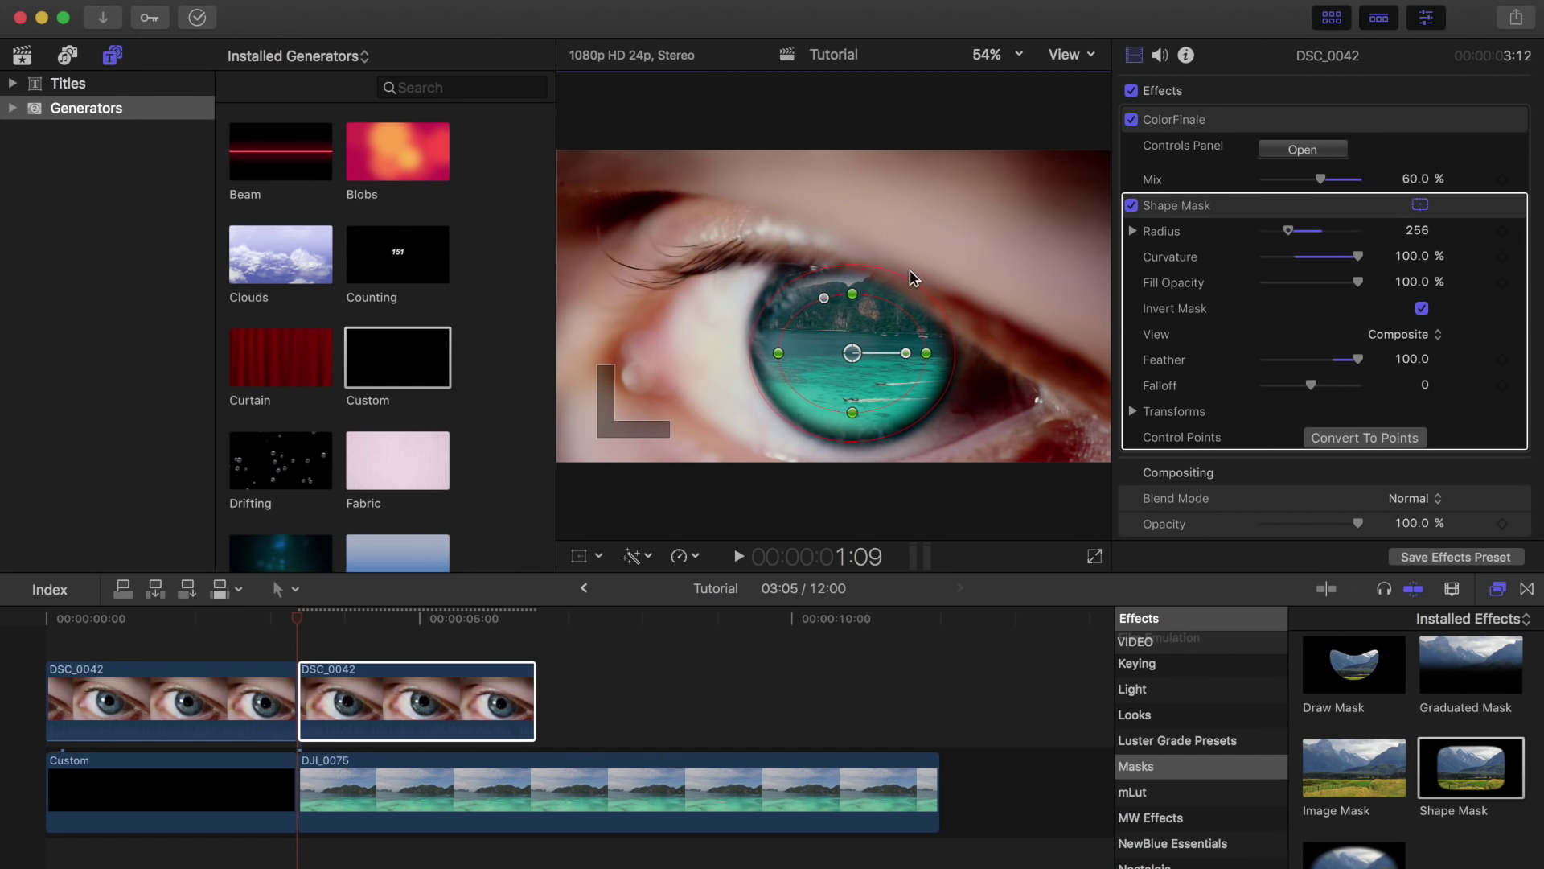
Fine-tune the shape mask's height and nudge its centre slightly upward over the iris.
{"action": "left_click_drag", "start_coordinate": [853, 294], "coordinate": [852, 300]}
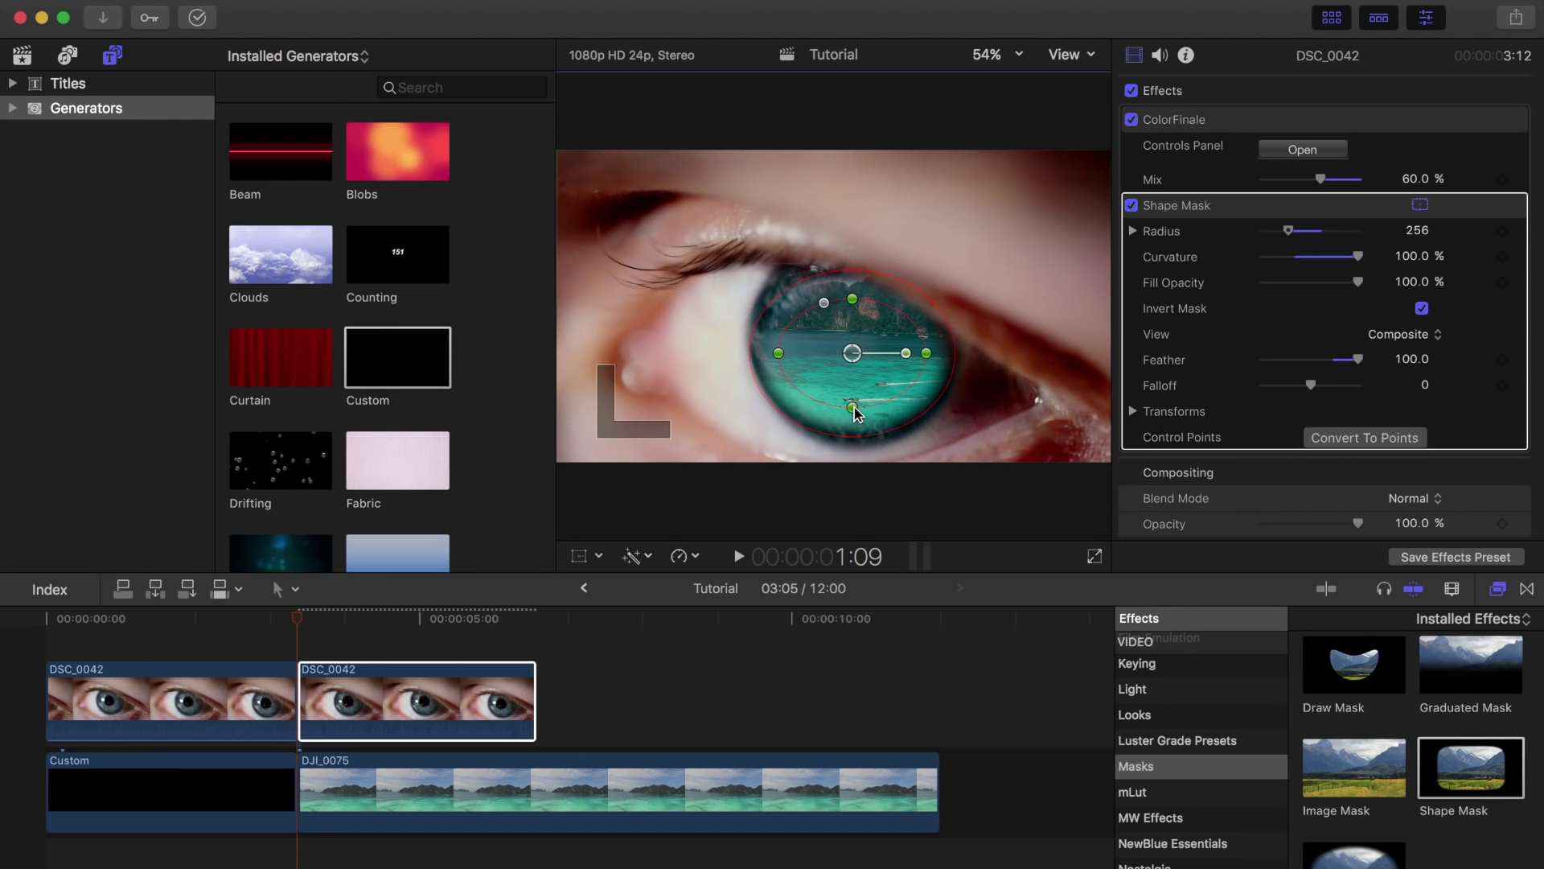
{"action": "left_click_drag", "start_coordinate": [854, 406], "coordinate": [855, 411]}
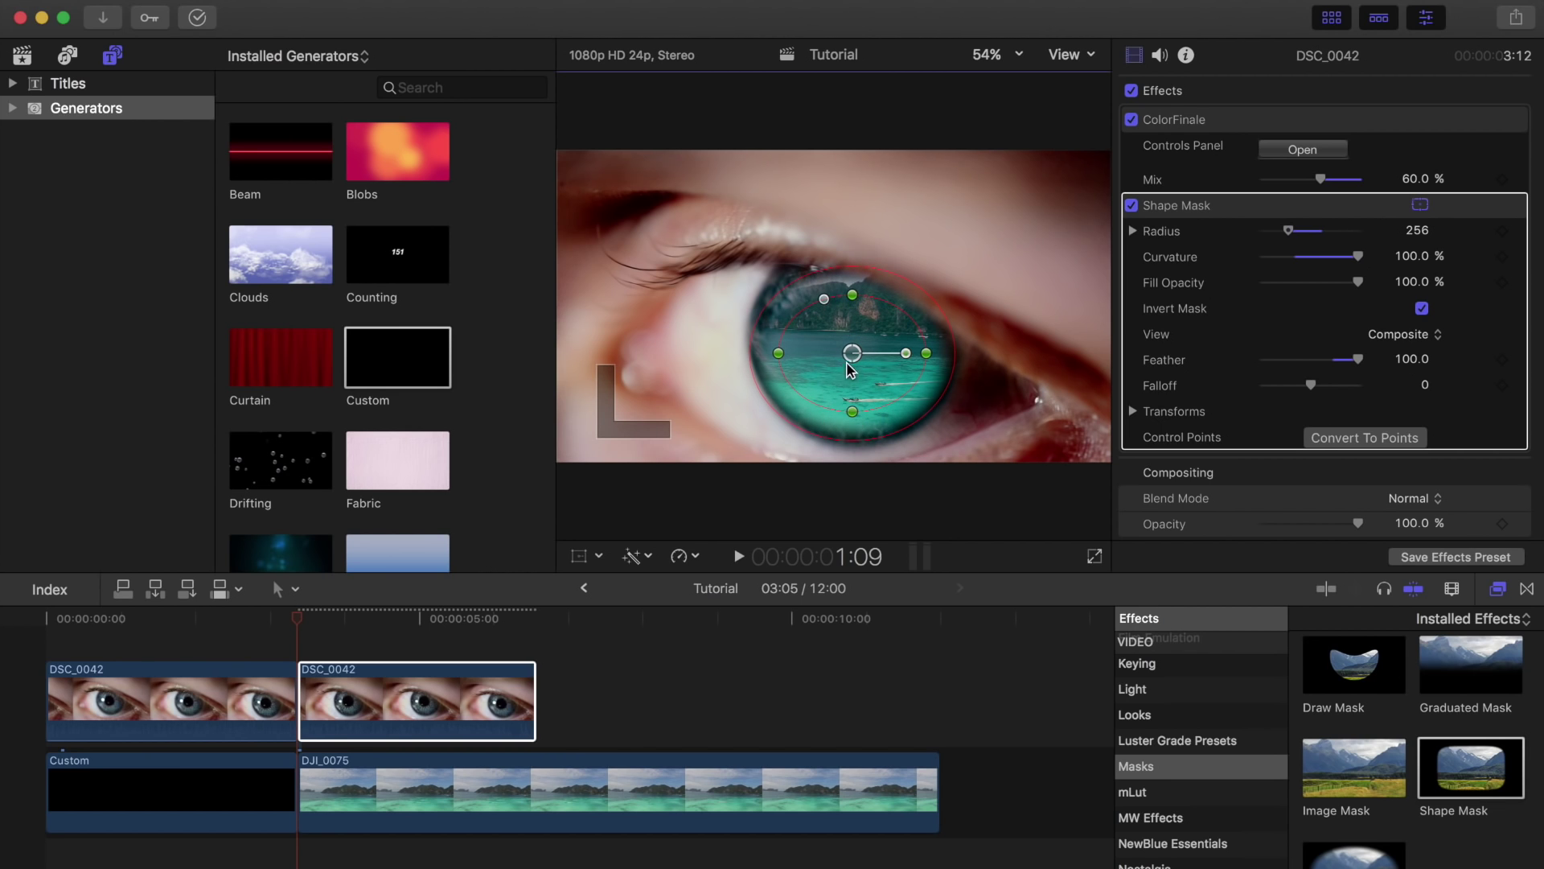
{"action": "left_click_drag", "start_coordinate": [851, 355], "coordinate": [849, 352]}
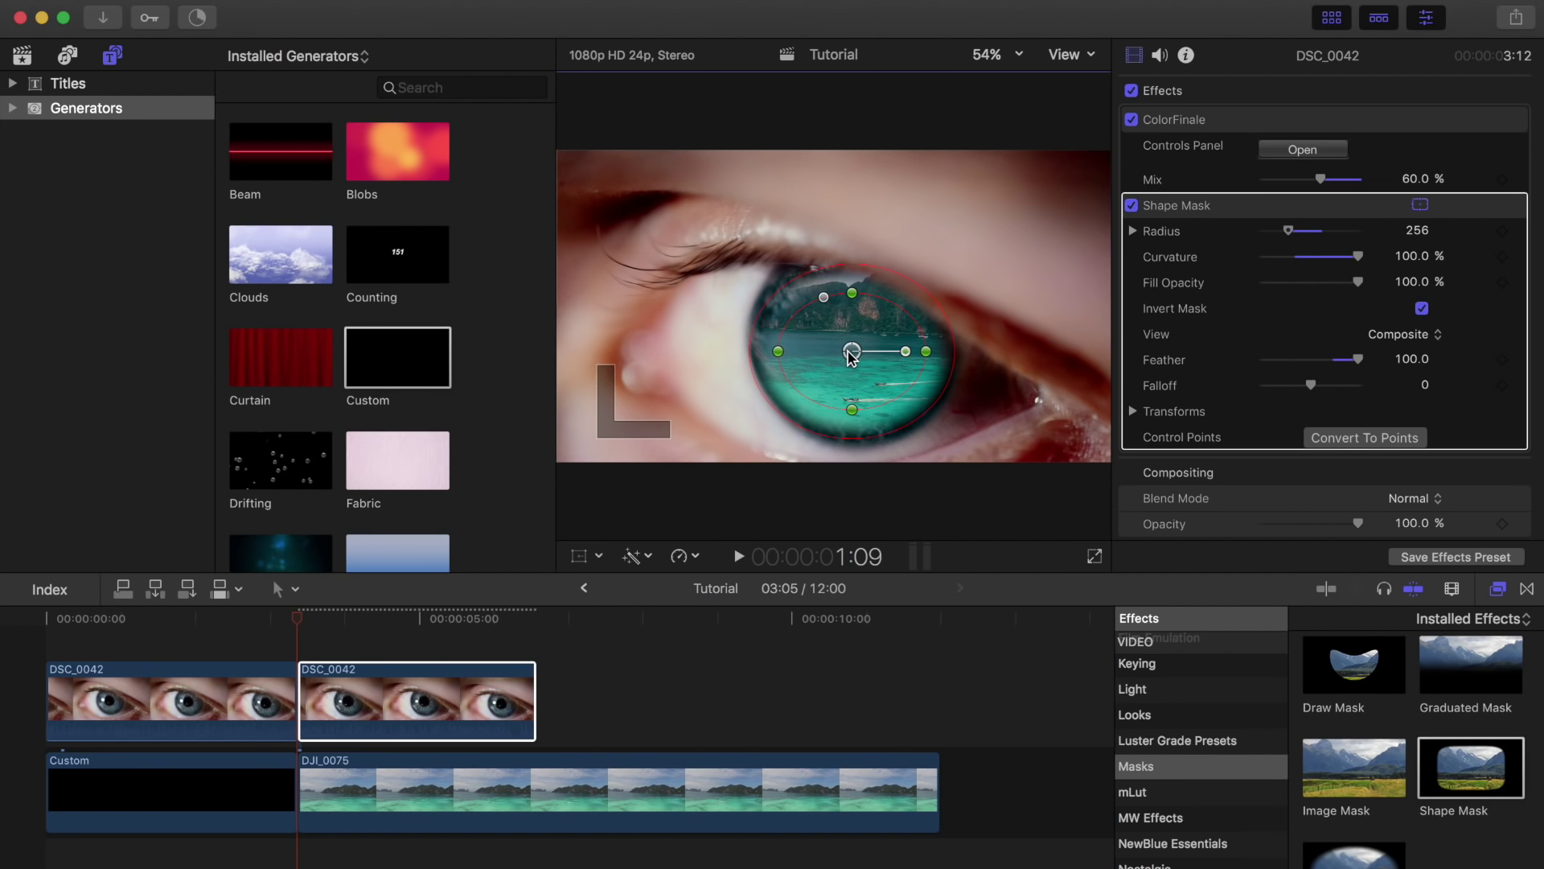
Keep the shape mask's falloff at 0 and add a position keyframe for the mask at 3:08, at the start of the second eye clip.
{"action": "mouse_move", "coordinate": [1311, 385]}
{"action": "left_mouse_down"}
{"action": "mouse_move", "coordinate": [1361, 390]}
{"action": "mouse_move", "coordinate": [1219, 387]}
{"action": "mouse_move", "coordinate": [1382, 395]}
{"action": "mouse_move", "coordinate": [1170, 376]}
{"action": "mouse_move", "coordinate": [1313, 385]}
{"action": "left_mouse_up"}
{"action": "left_click", "coordinate": [1421, 385]}
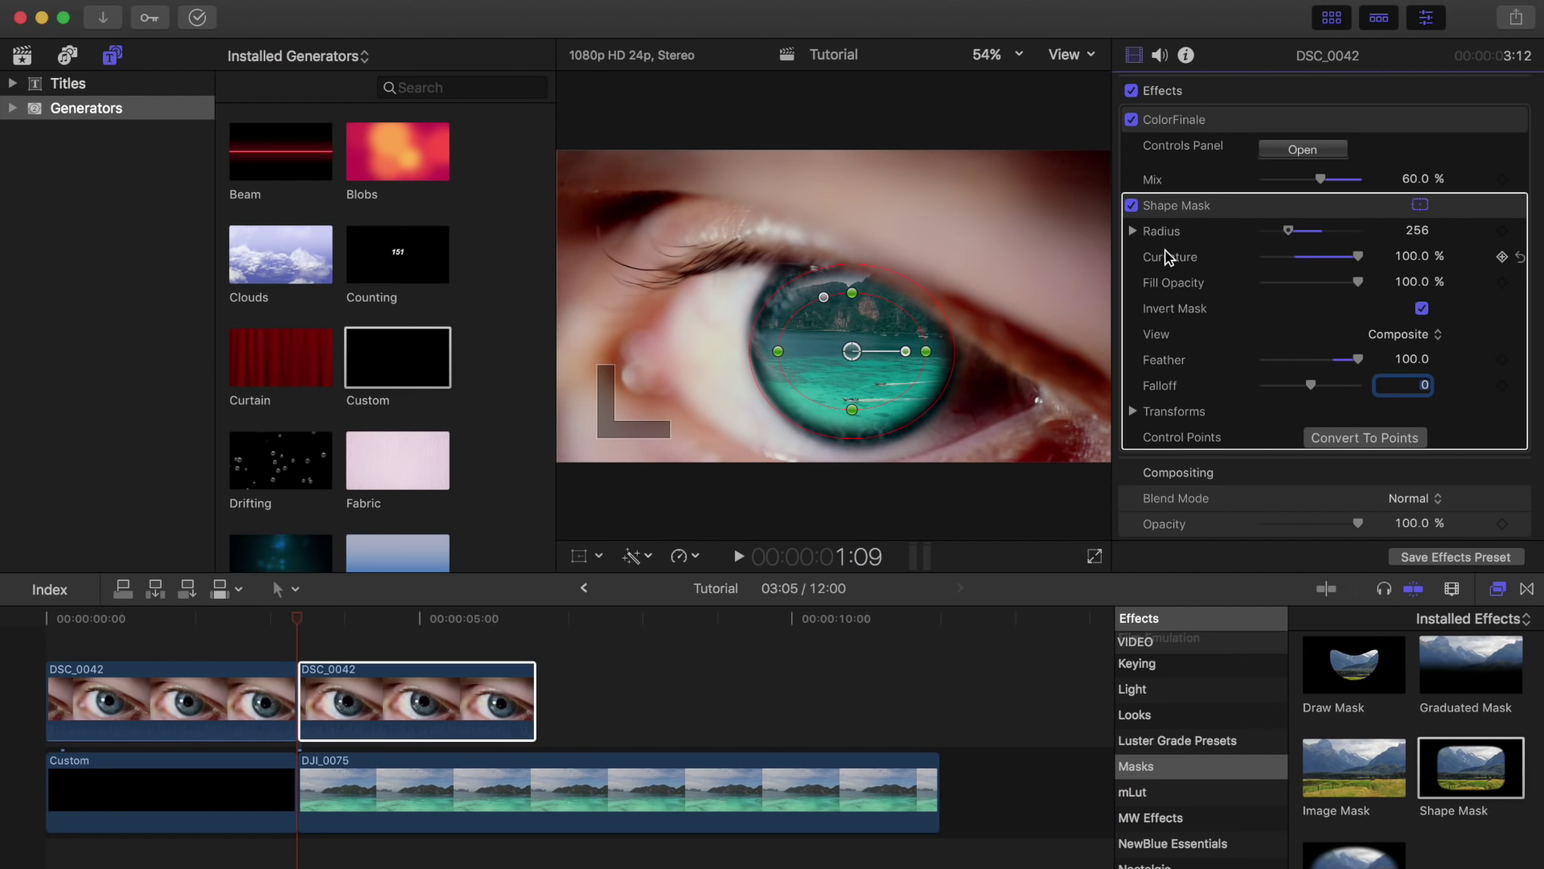
{"action": "left_click", "coordinate": [1134, 411]}
{"action": "scroll", "coordinate": [1177, 382], "scroll_direction": "down", "scroll_amount": 2}
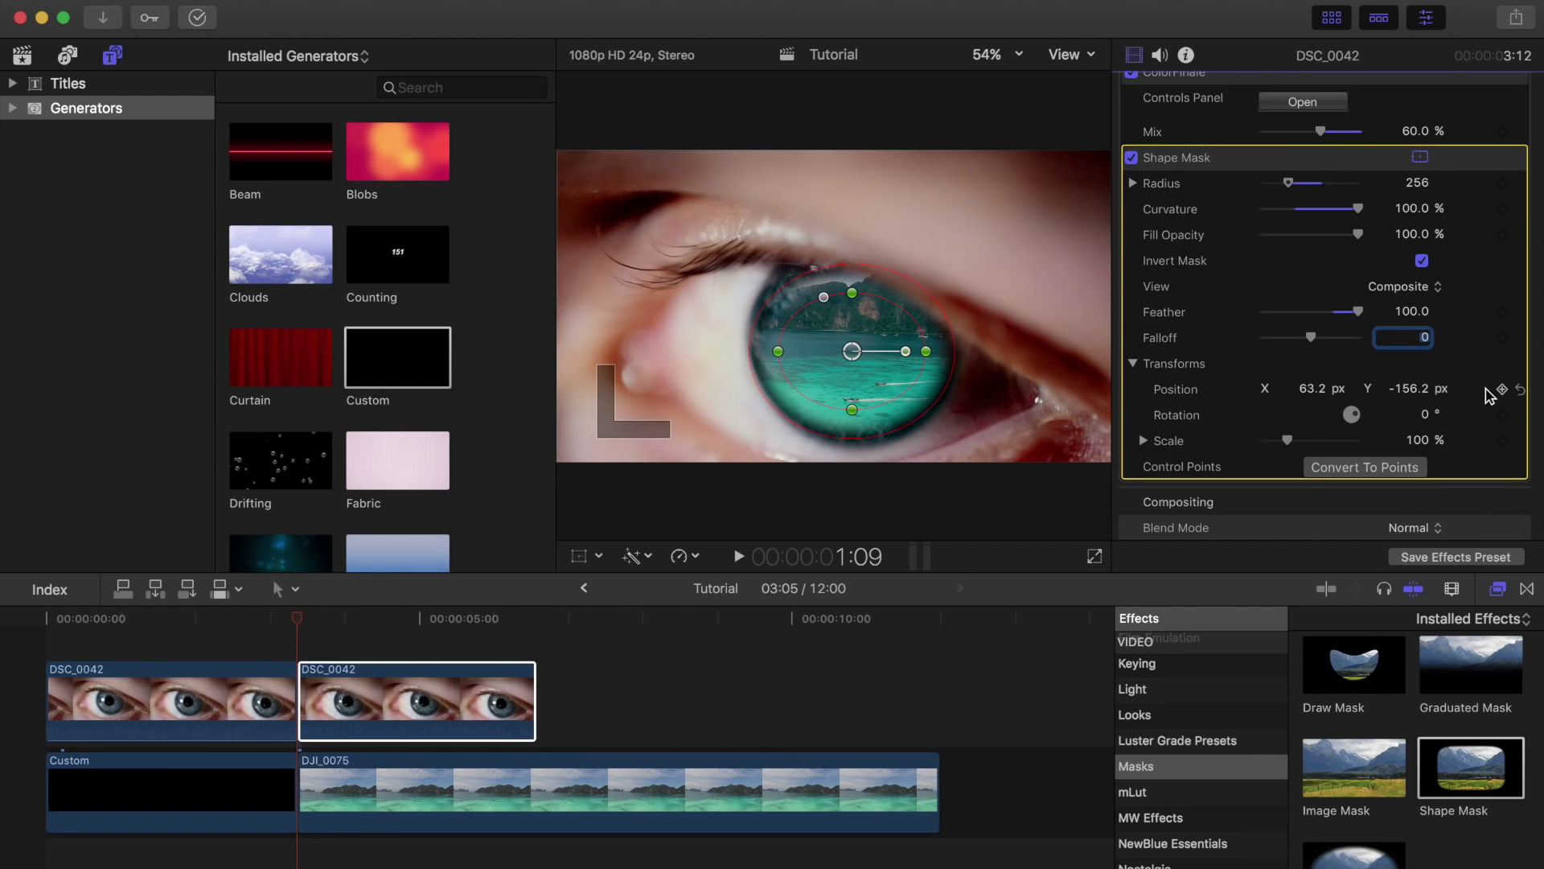
{"action": "key", "text": "Left"}
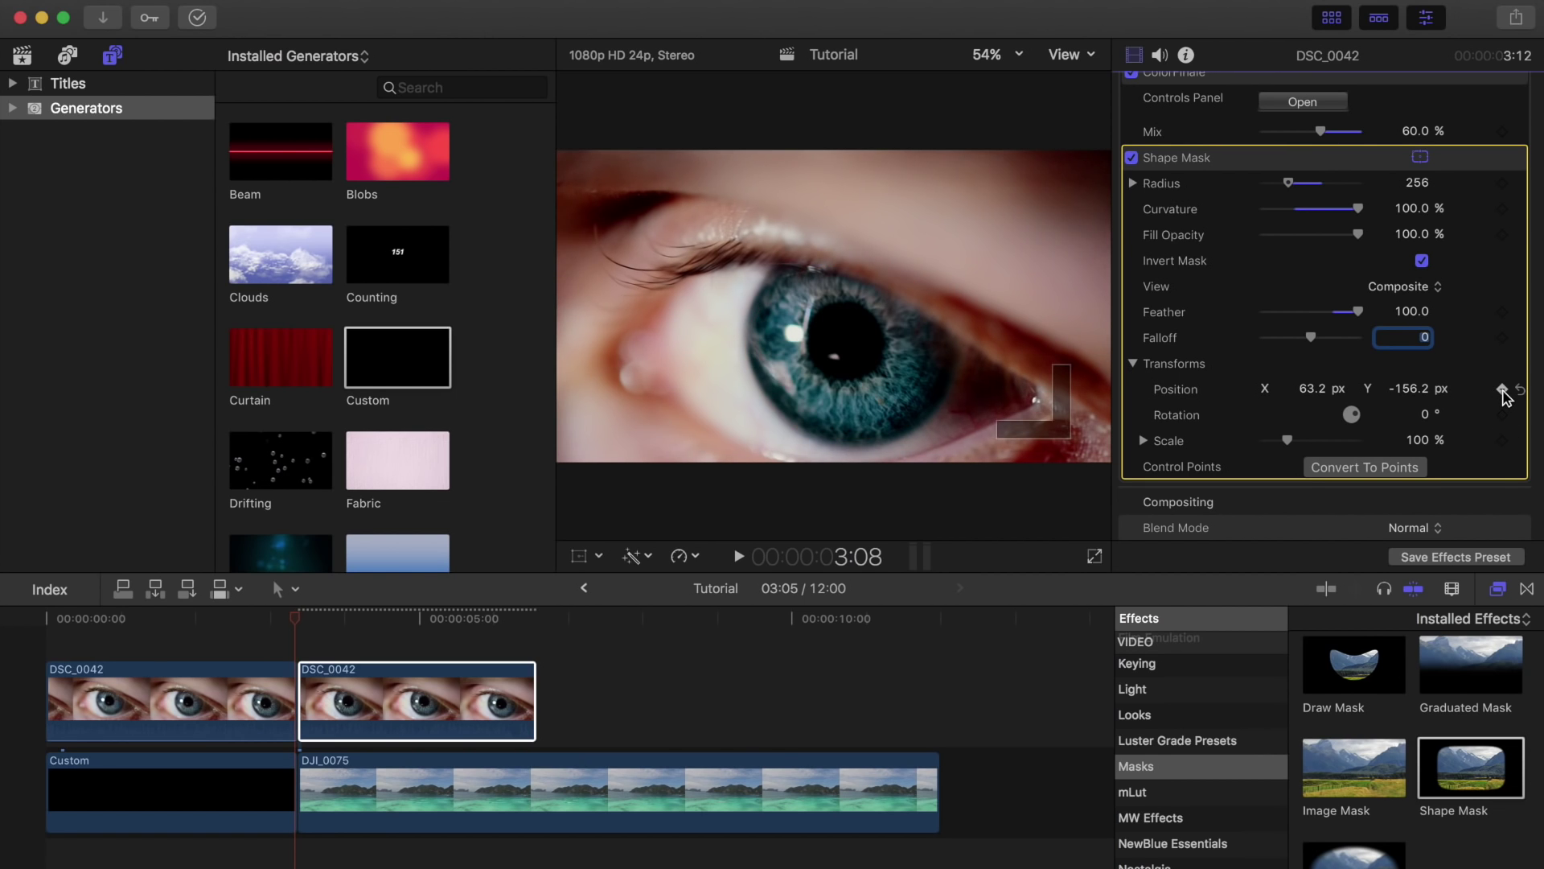
{"action": "left_click", "coordinate": [1502, 389]}
At 3:13, keyframe the shape mask's position at about X 91.6 px to follow the iris, and slightly reduce the mask's height.
{"action": "left_click_drag", "start_coordinate": [298, 626], "coordinate": [314, 625]}
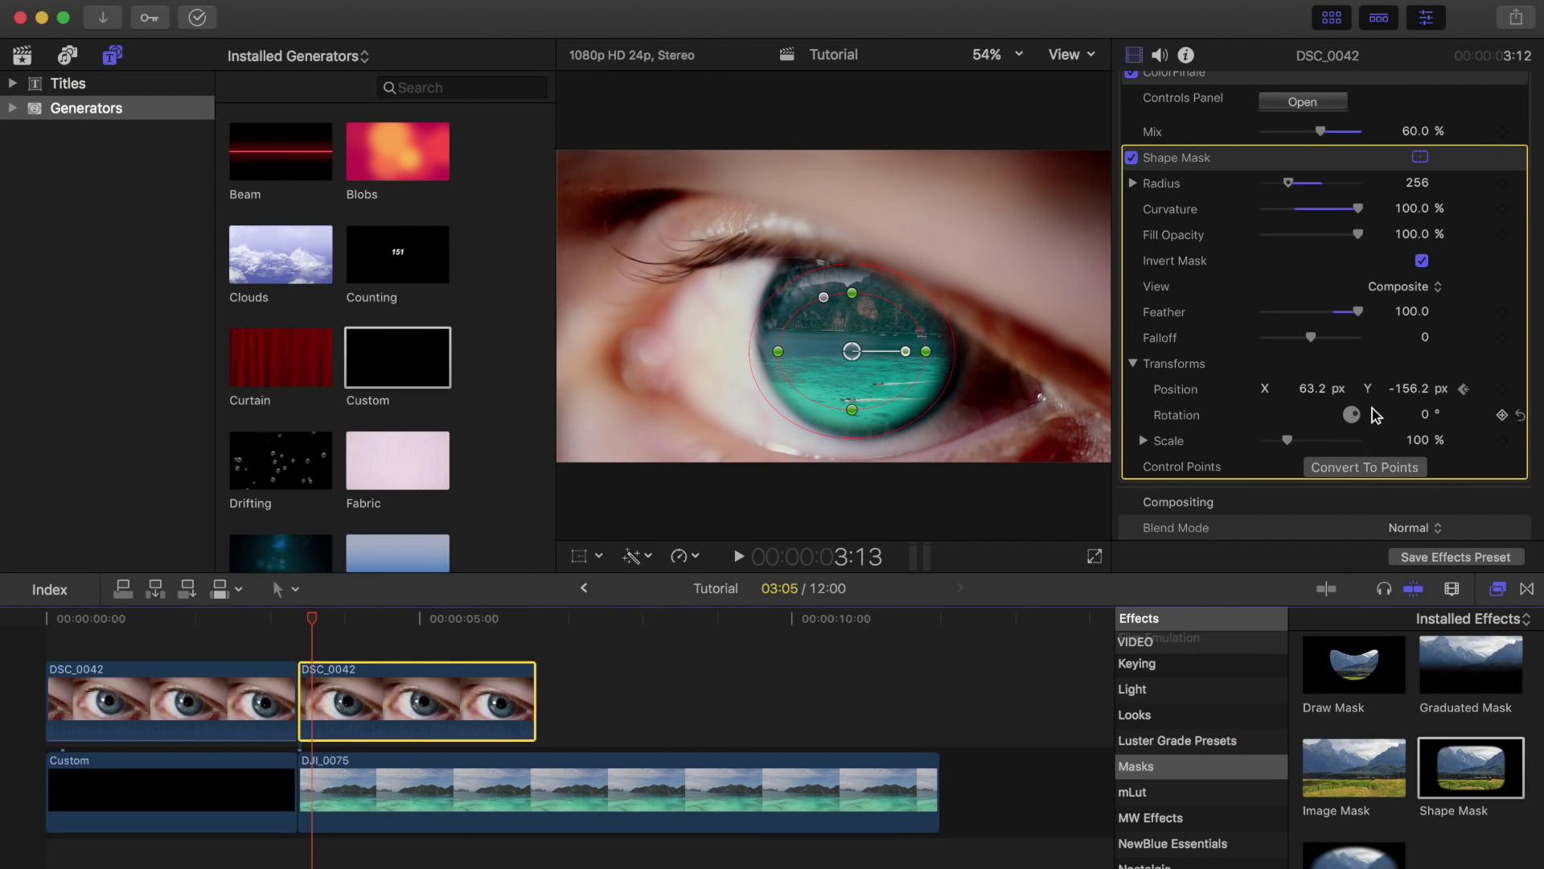
{"action": "left_click", "coordinate": [1503, 390]}
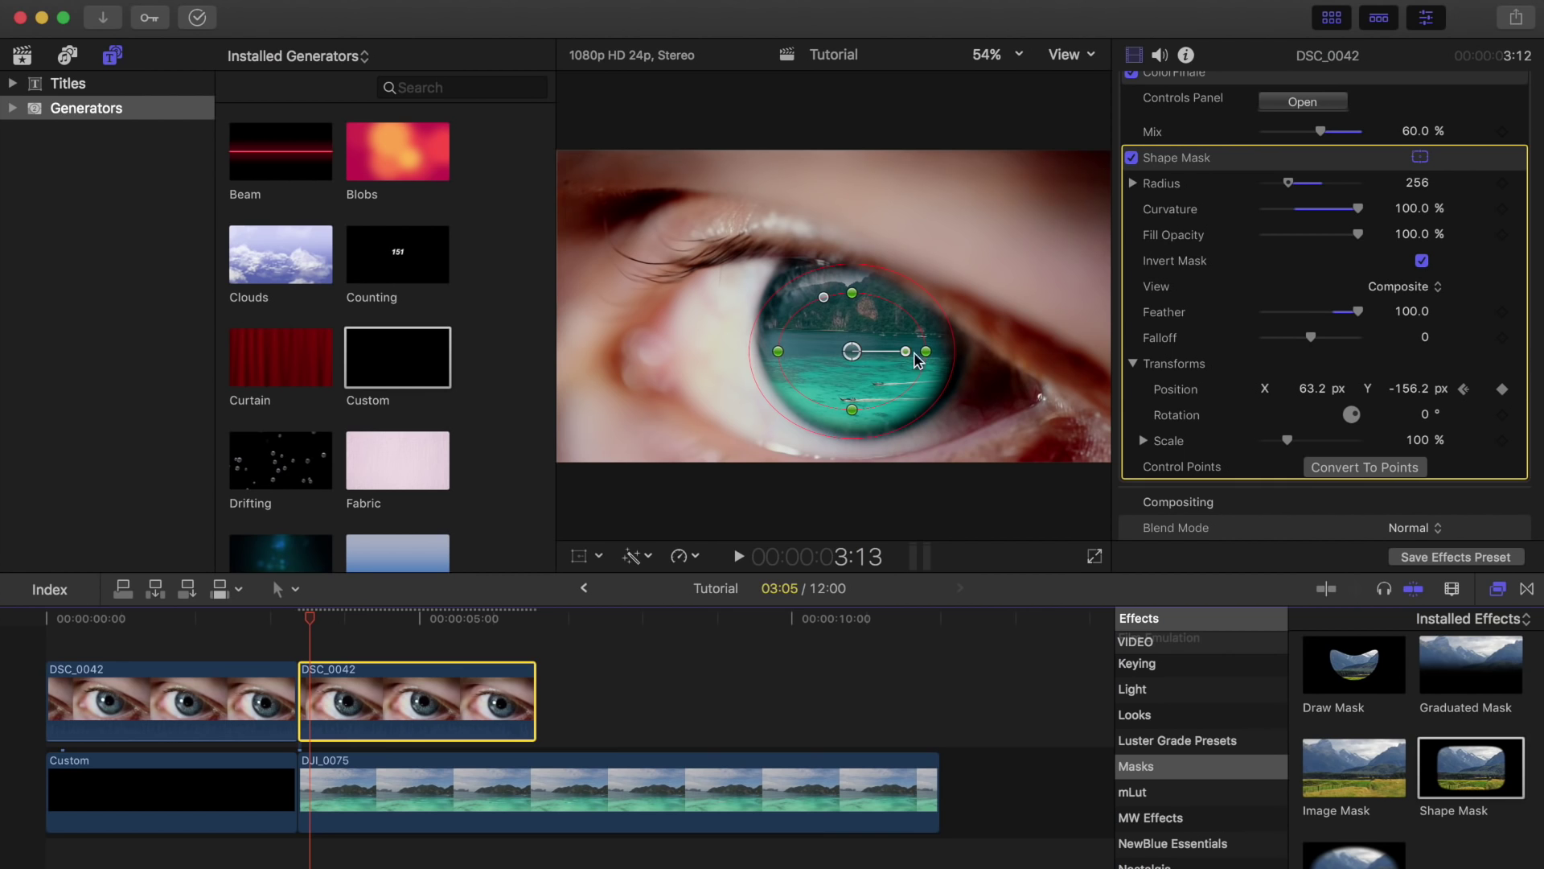
{"action": "left_click_drag", "start_coordinate": [850, 354], "coordinate": [861, 357]}
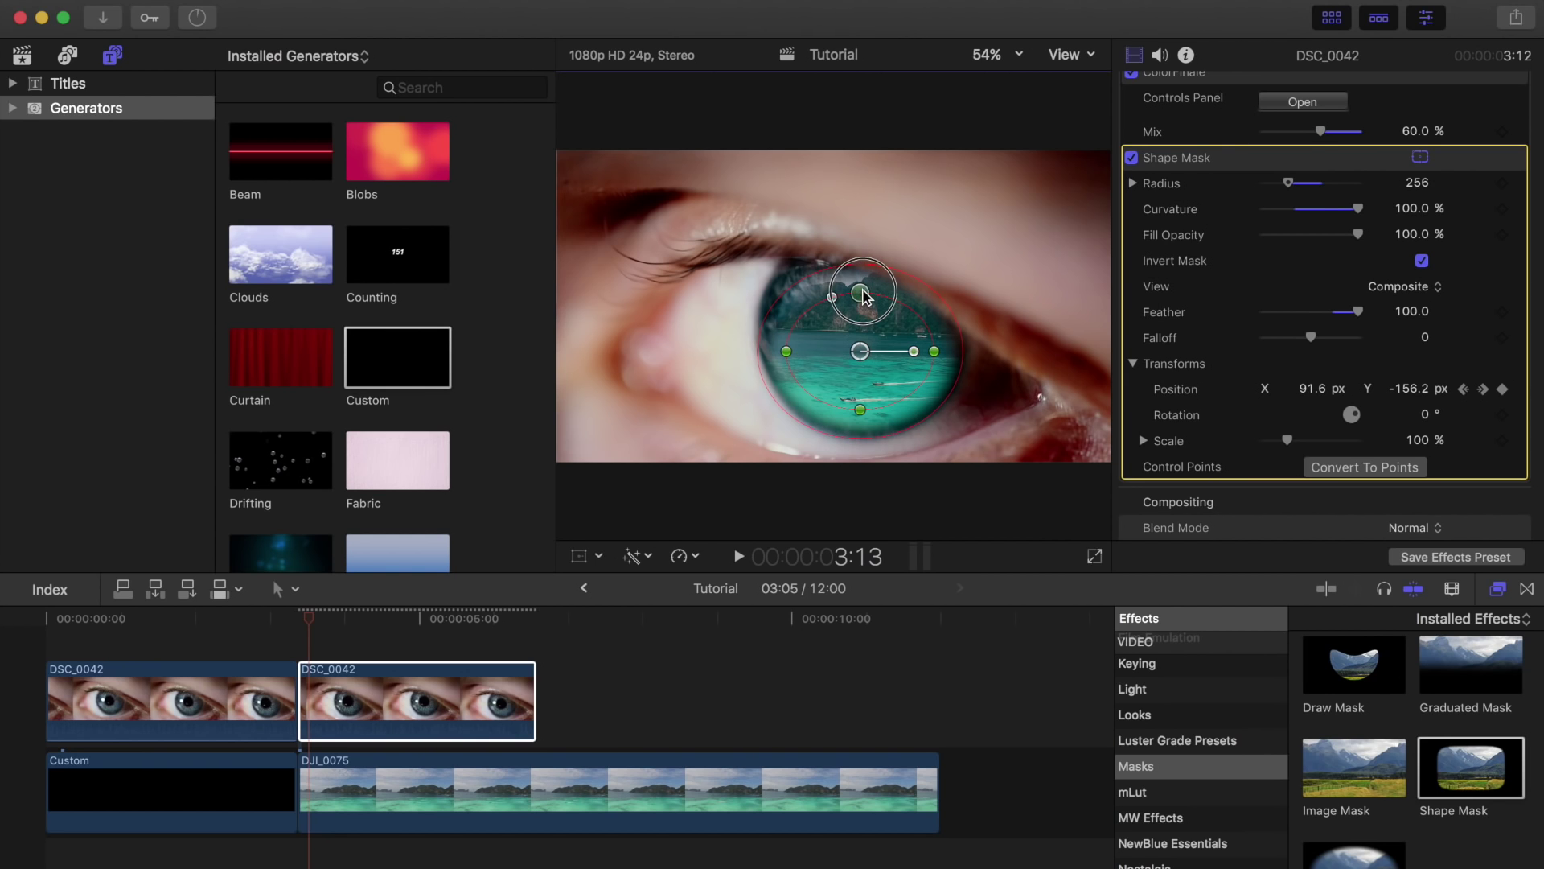
{"action": "left_click_drag", "start_coordinate": [862, 287], "coordinate": [863, 293]}
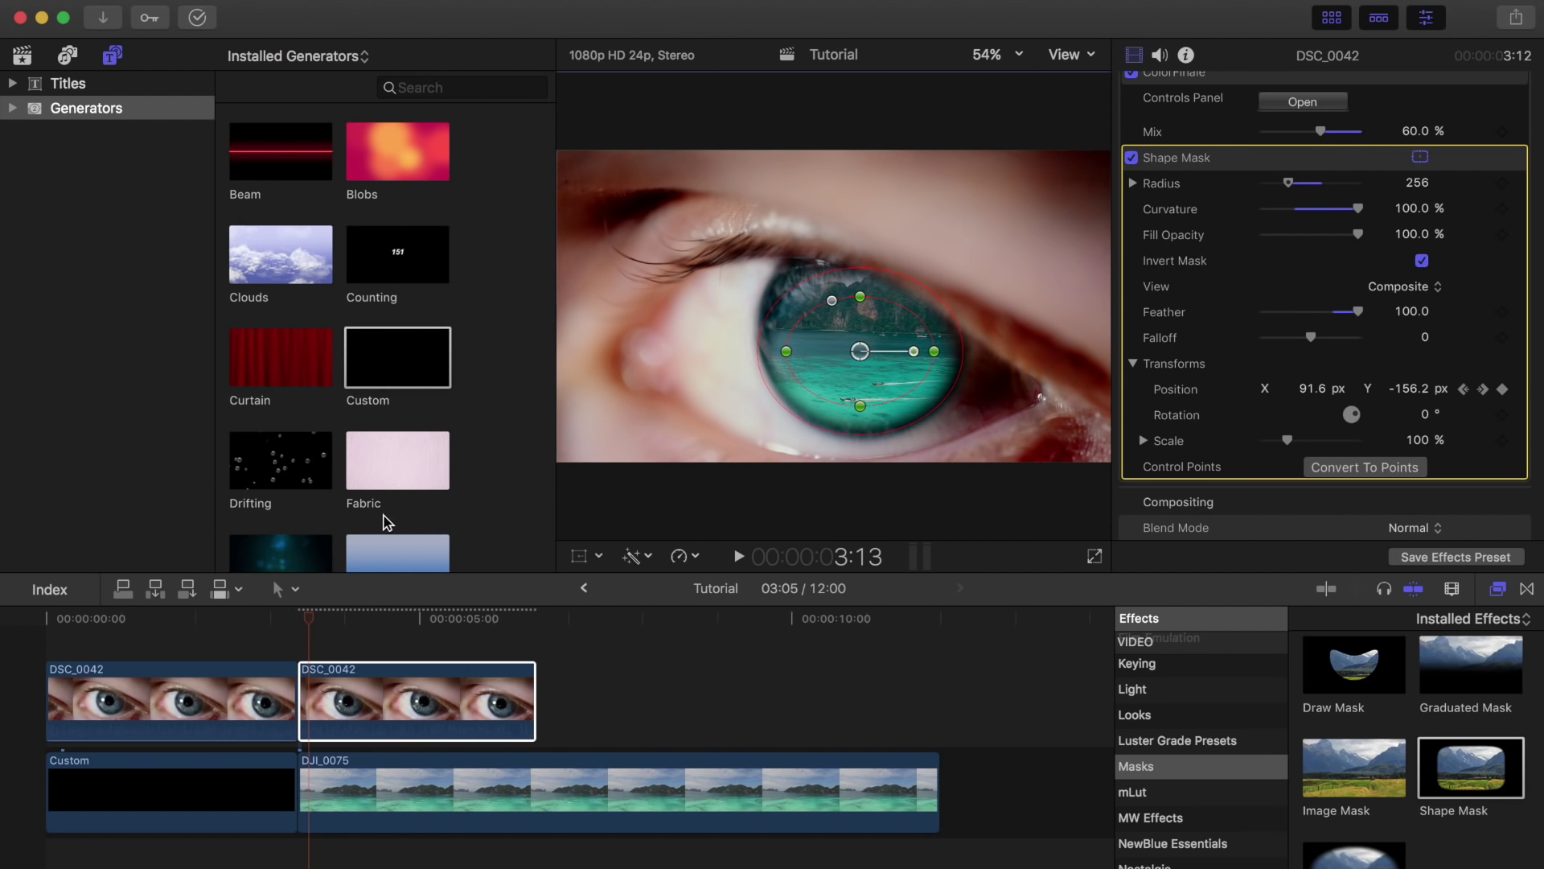
Reposition the mask over the iris at about X 97.7, Y -137.0 px at 3:15 and X 90.3, Y -126.4 px at 5:09.
{"action": "left_click_drag", "start_coordinate": [312, 620], "coordinate": [320, 619]}
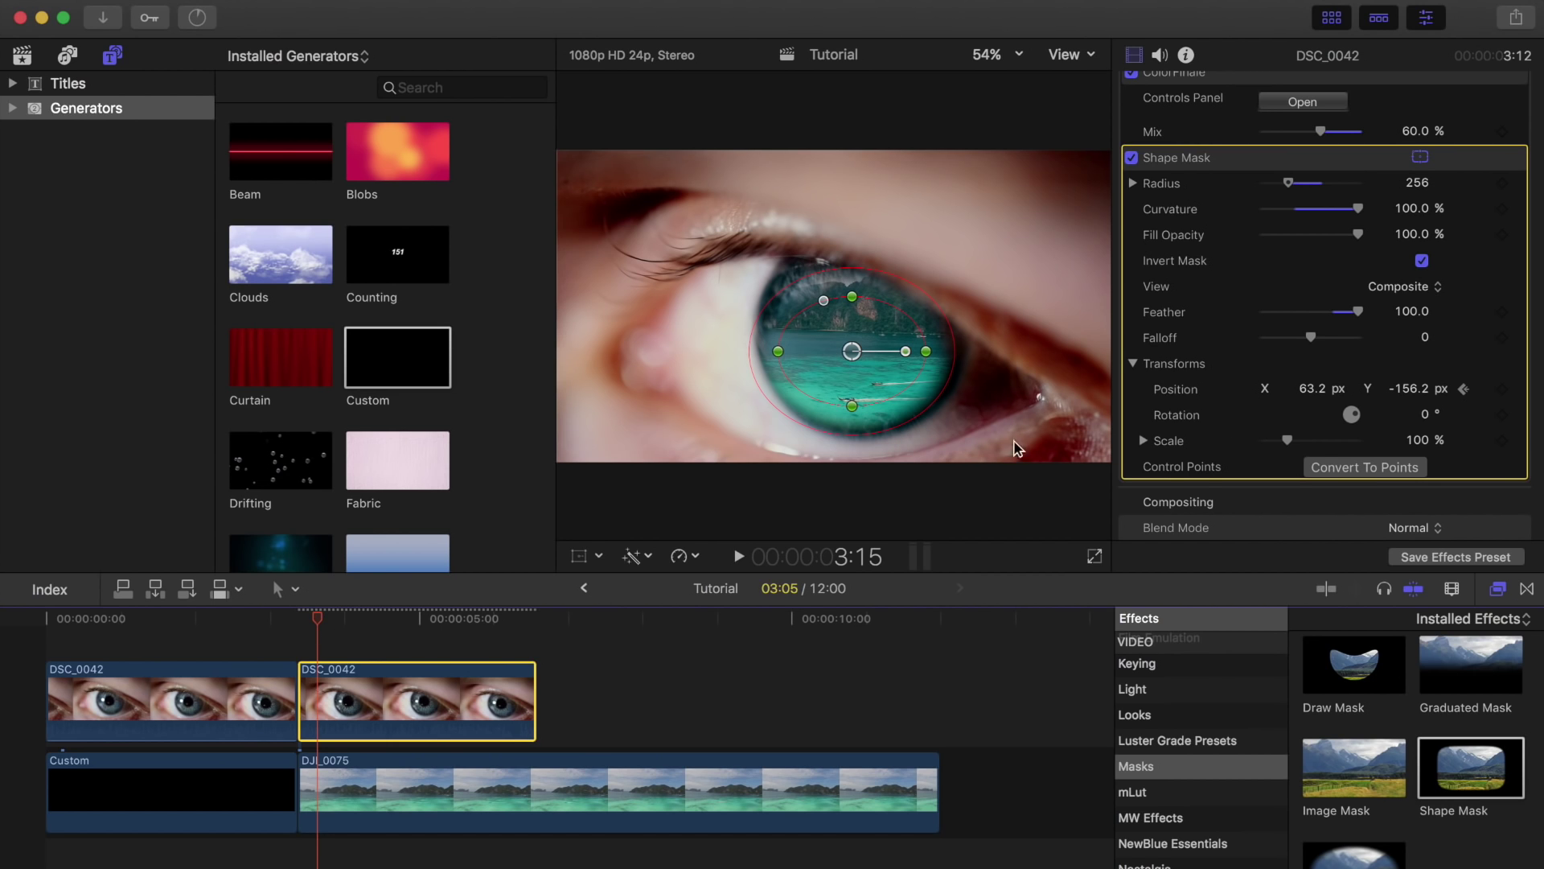
{"action": "left_click_drag", "start_coordinate": [855, 350], "coordinate": [861, 354]}
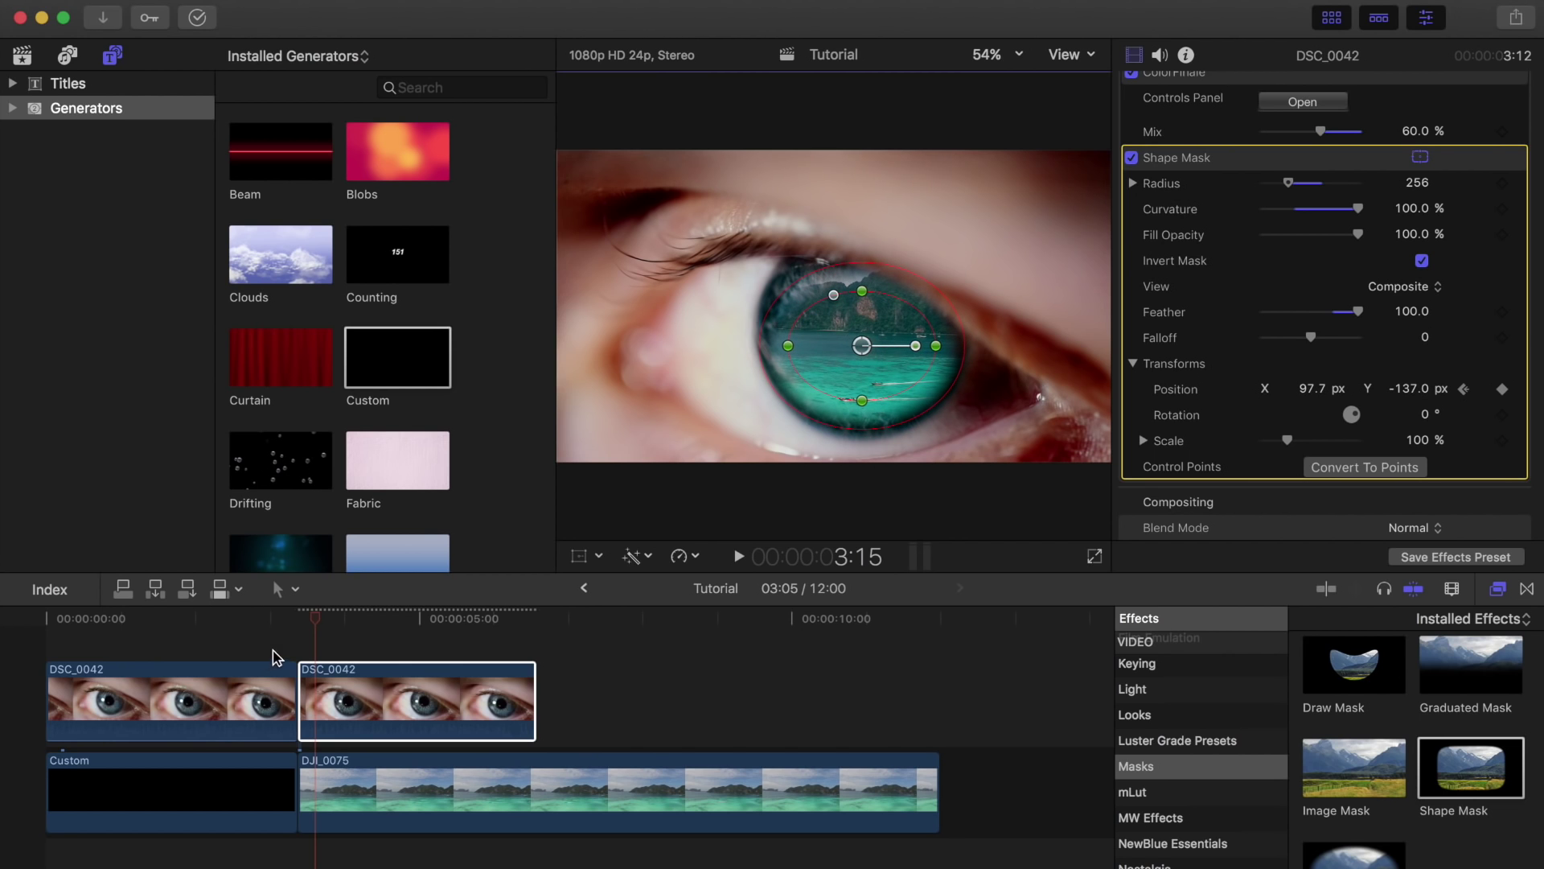
{"action": "left_click_drag", "start_coordinate": [314, 626], "coordinate": [448, 619]}
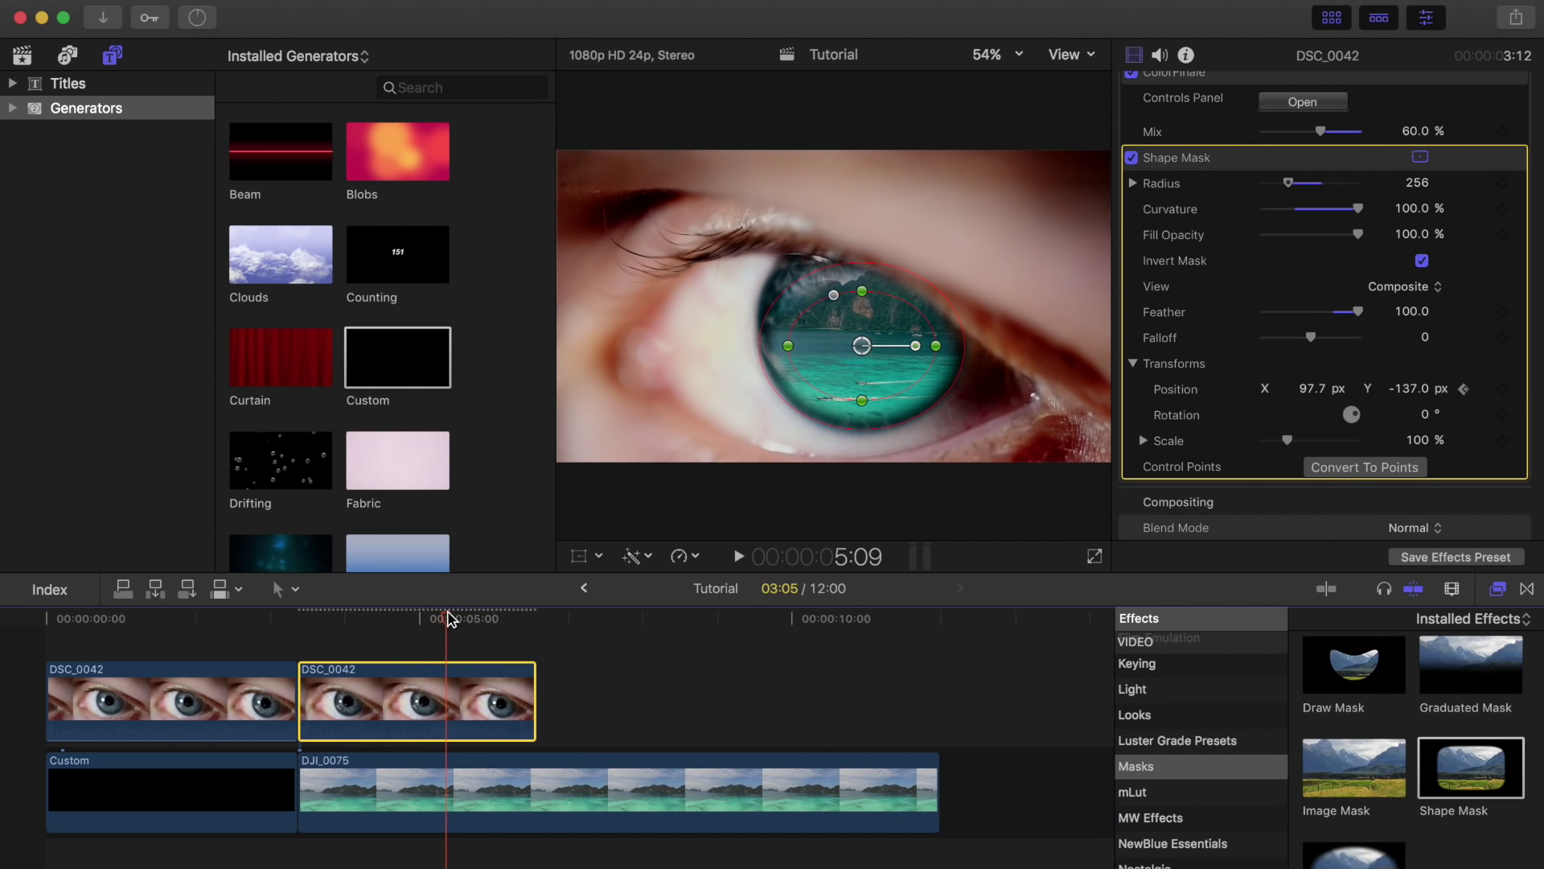
{"action": "left_click_drag", "start_coordinate": [862, 348], "coordinate": [861, 345]}
Reposition the mask over the iris at about X 86.4, Y -145.3 px at 5:17 and X 79.0, Y -159.3 px at 6:04.
{"action": "left_click_drag", "start_coordinate": [446, 624], "coordinate": [474, 623]}
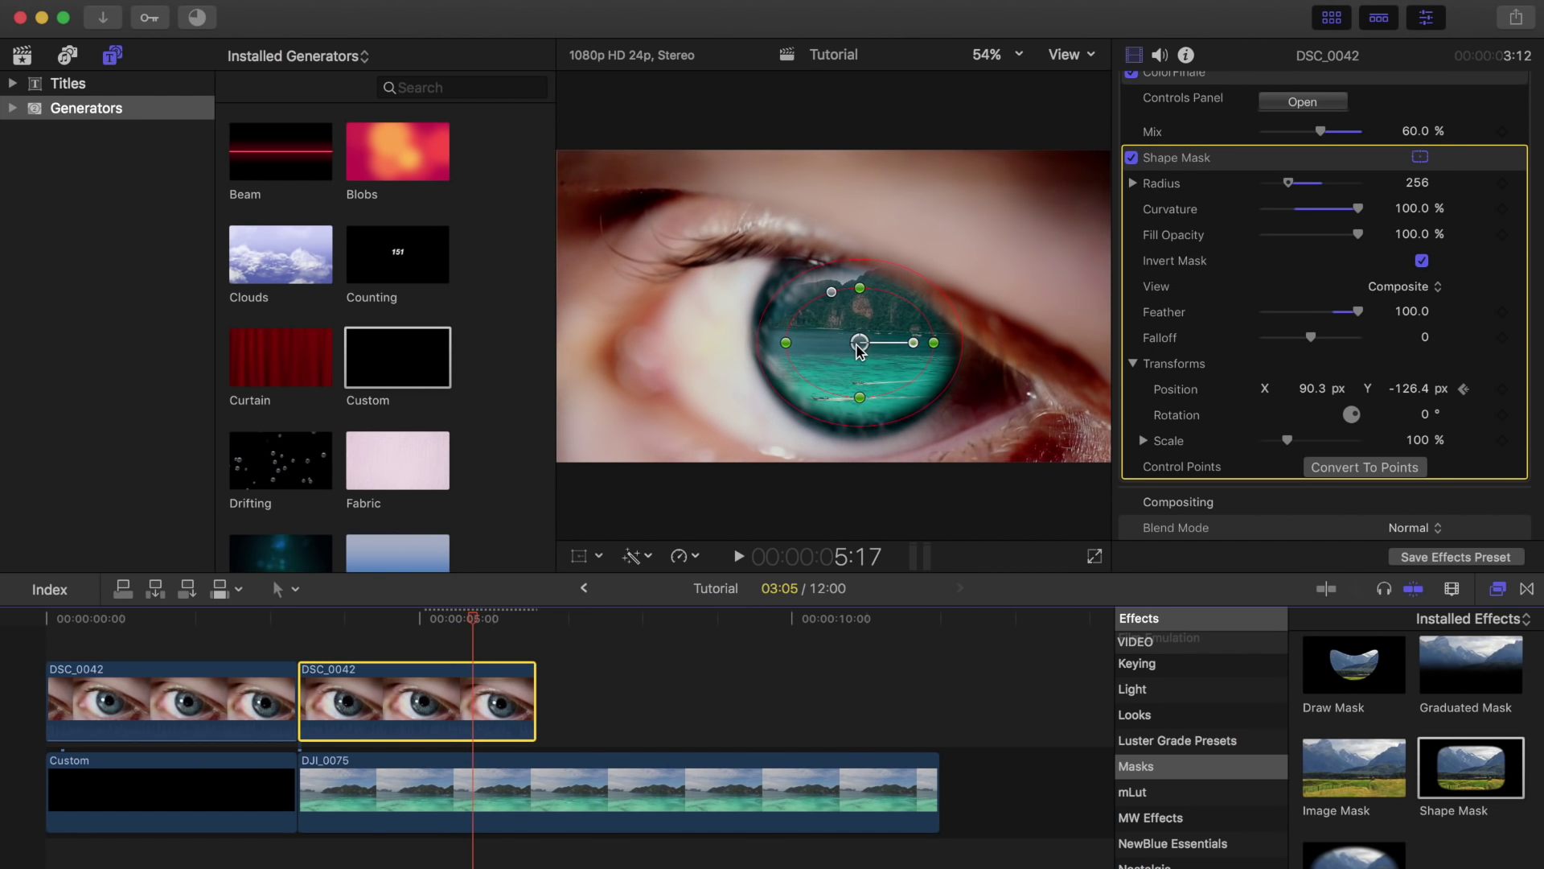
{"action": "left_click_drag", "start_coordinate": [858, 347], "coordinate": [855, 346]}
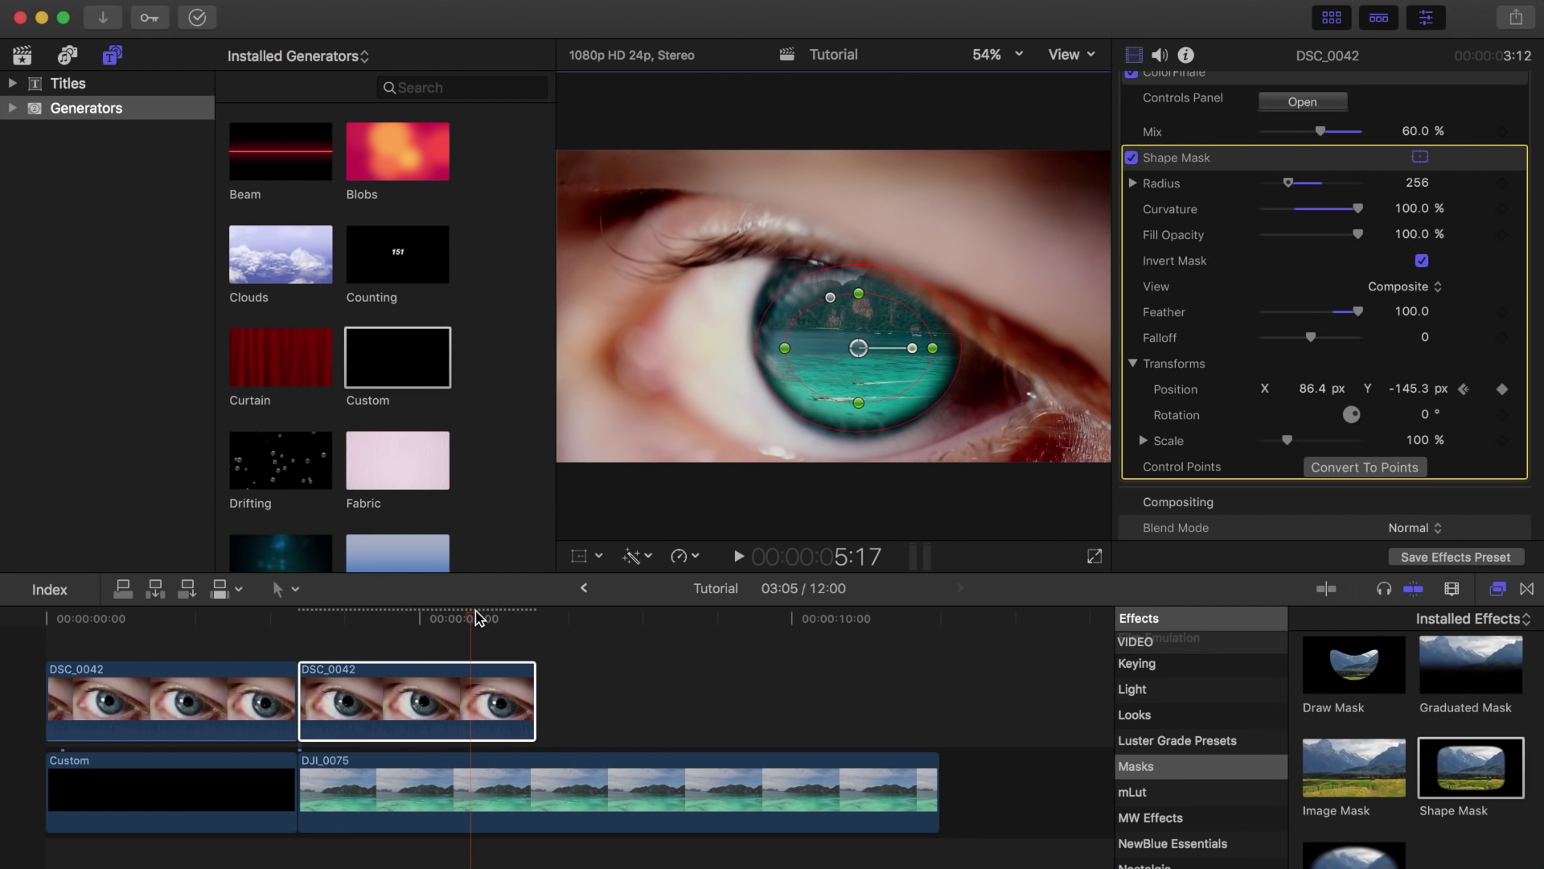
{"action": "left_click_drag", "start_coordinate": [477, 617], "coordinate": [505, 621]}
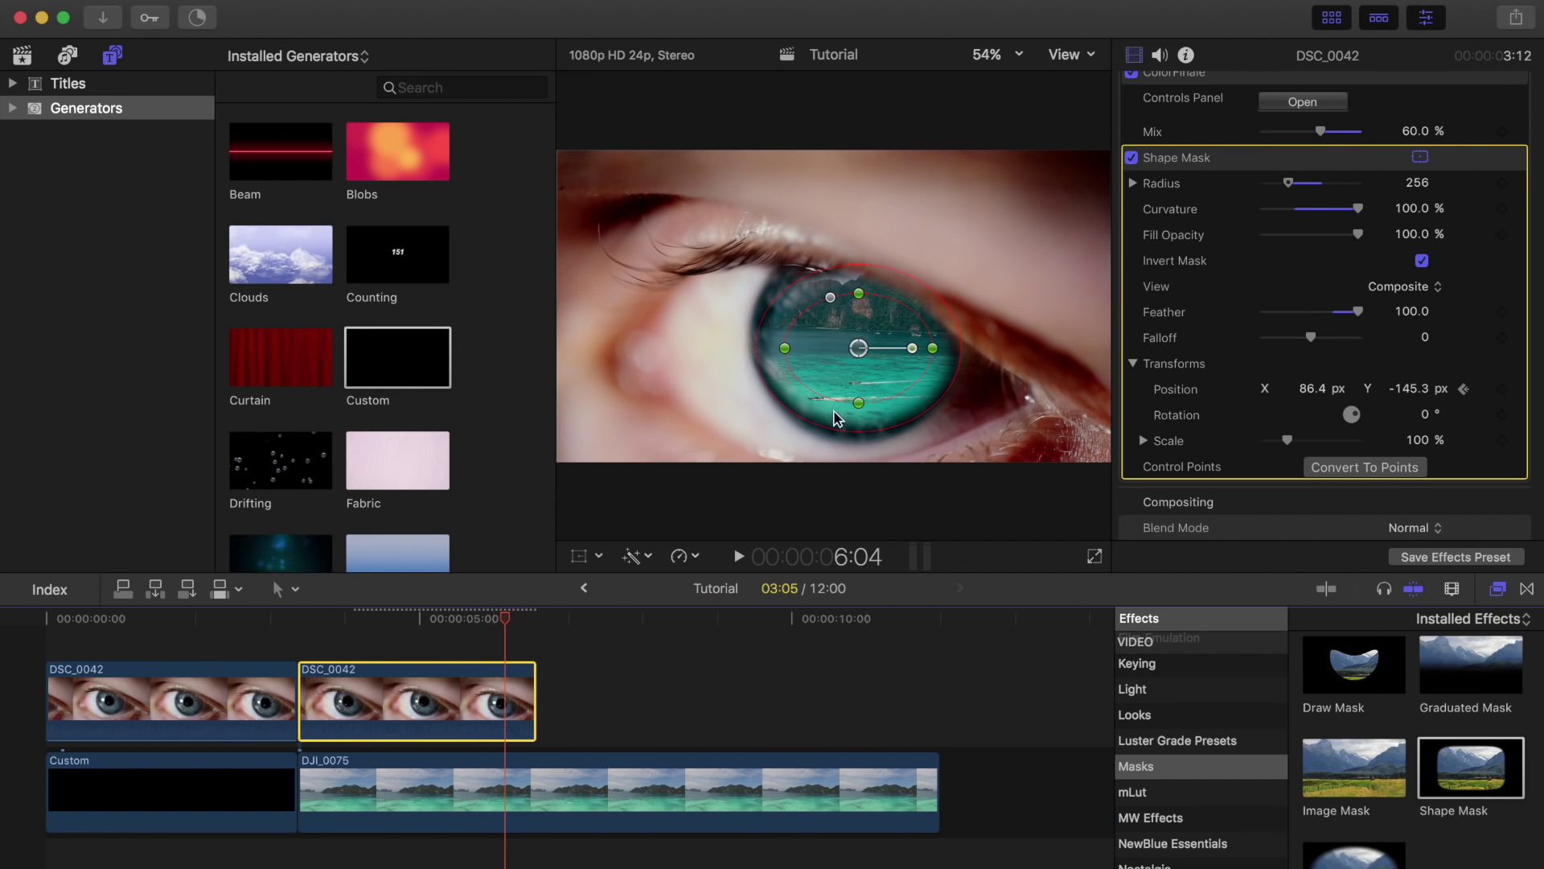
{"action": "left_click_drag", "start_coordinate": [858, 348], "coordinate": [857, 351]}
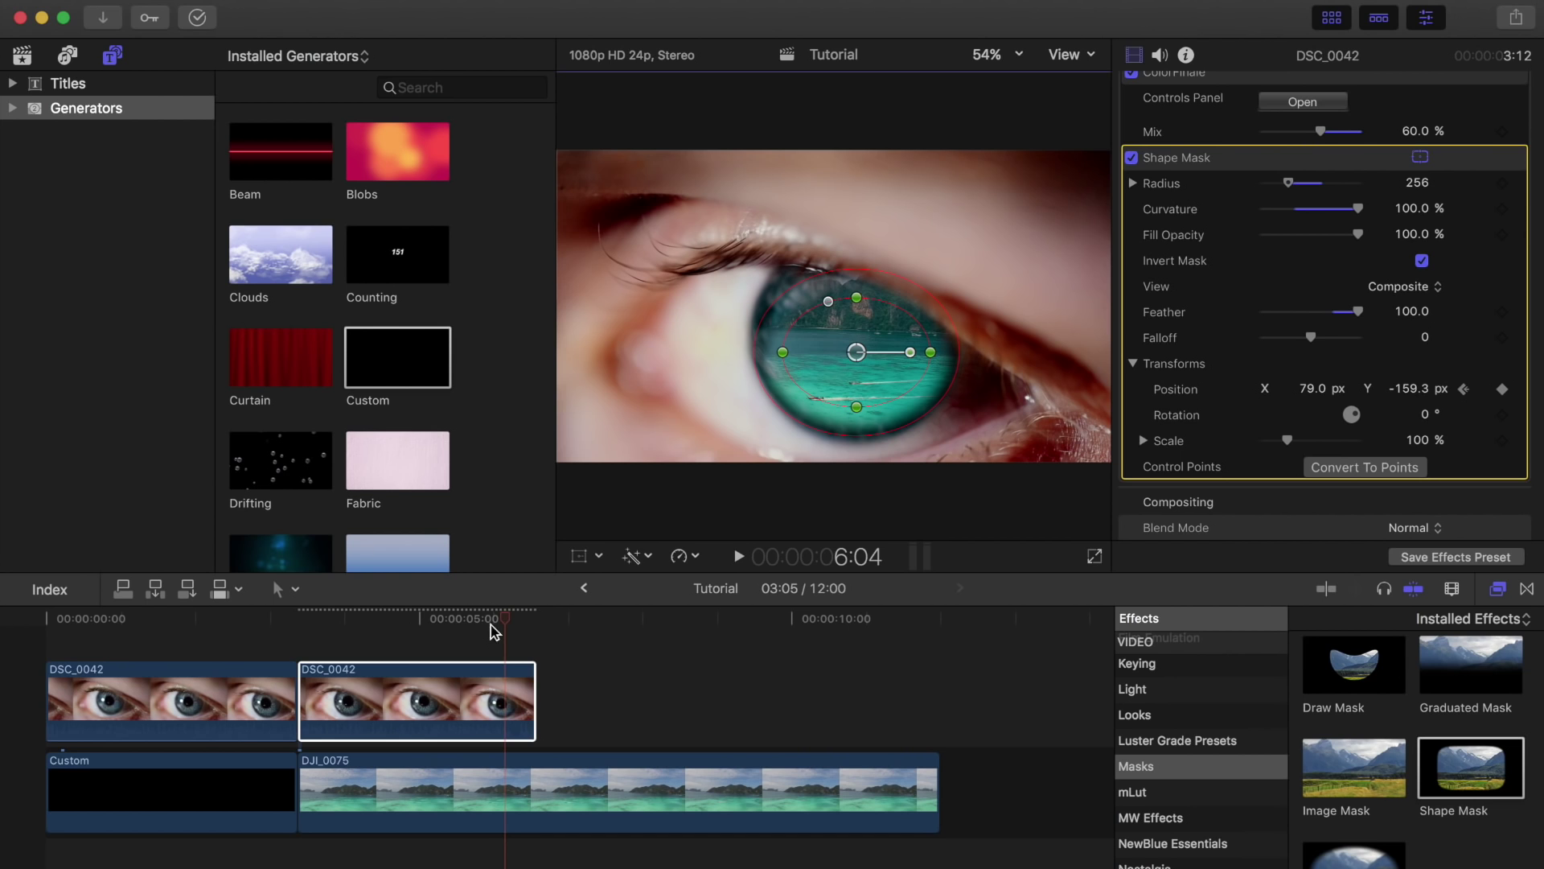
Go back frame by frame through the second eye clip from 6:09, examining how well the mask tracks the iris.
{"action": "left_click_drag", "start_coordinate": [505, 616], "coordinate": [524, 620]}
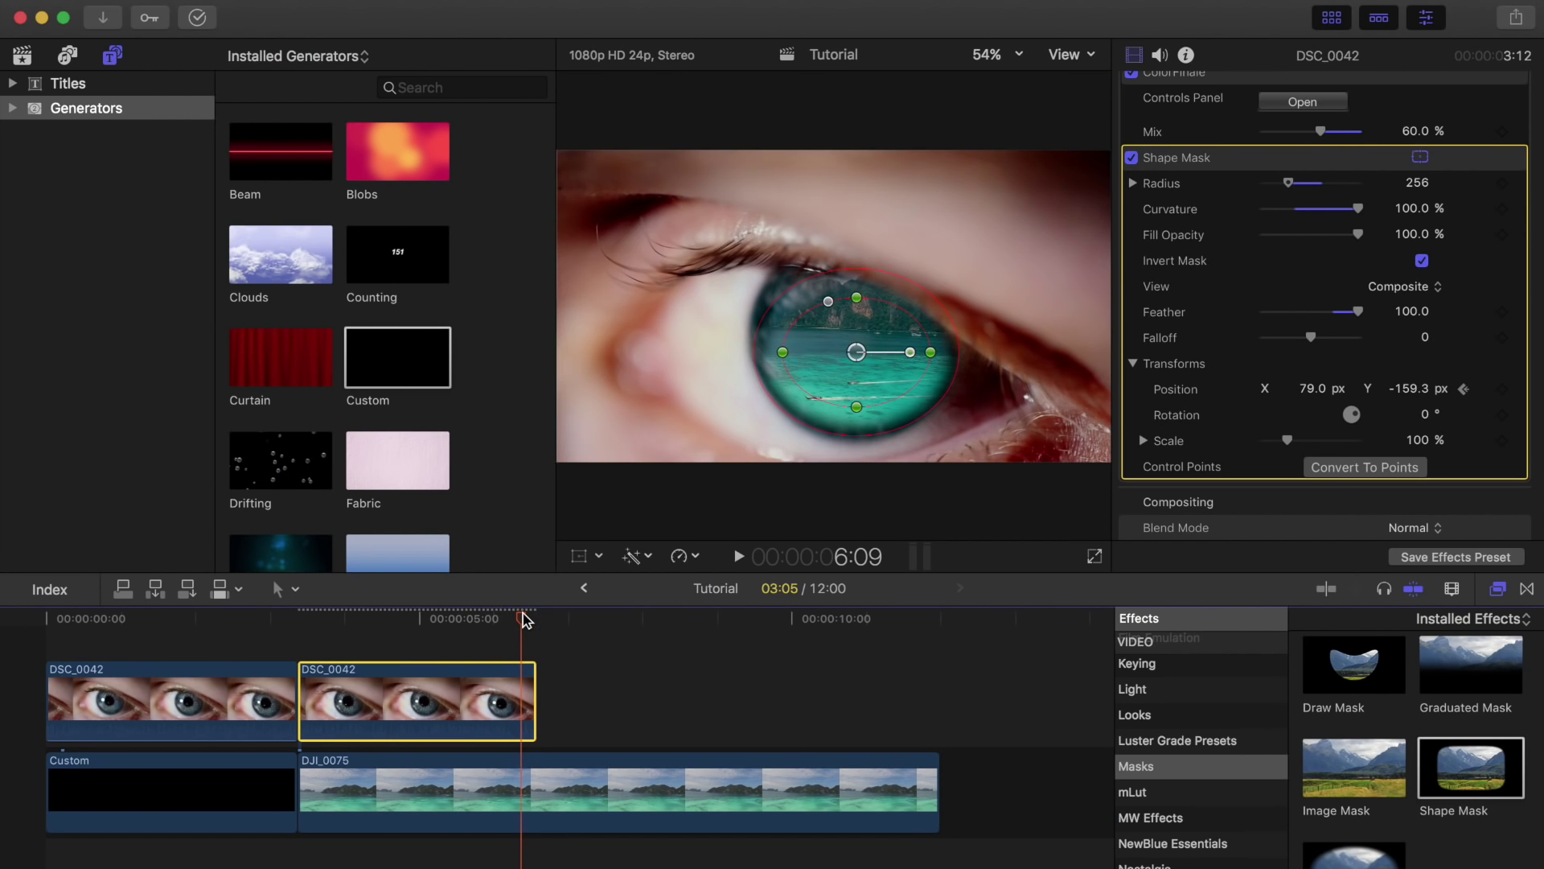
{"action": "key", "text": "Left"}
{"action": "key", "text": "Left"}
{"action": "key", "text": "Left"}
{"action": "key", "text": "Left"}
{"action": "key", "text": "Left"}
{"action": "key", "text": "Left"}
{"action": "key", "text": "Left"}
{"action": "key", "text": "Left"}
{"action": "key", "text": "Left"}
{"action": "key", "text": "Left"}
{"action": "key", "text": "Left"}
{"action": "key", "text": "Left"}
{"action": "key", "text": "Left"}
{"action": "key", "text": "Left"}
{"action": "key", "text": "Left"}
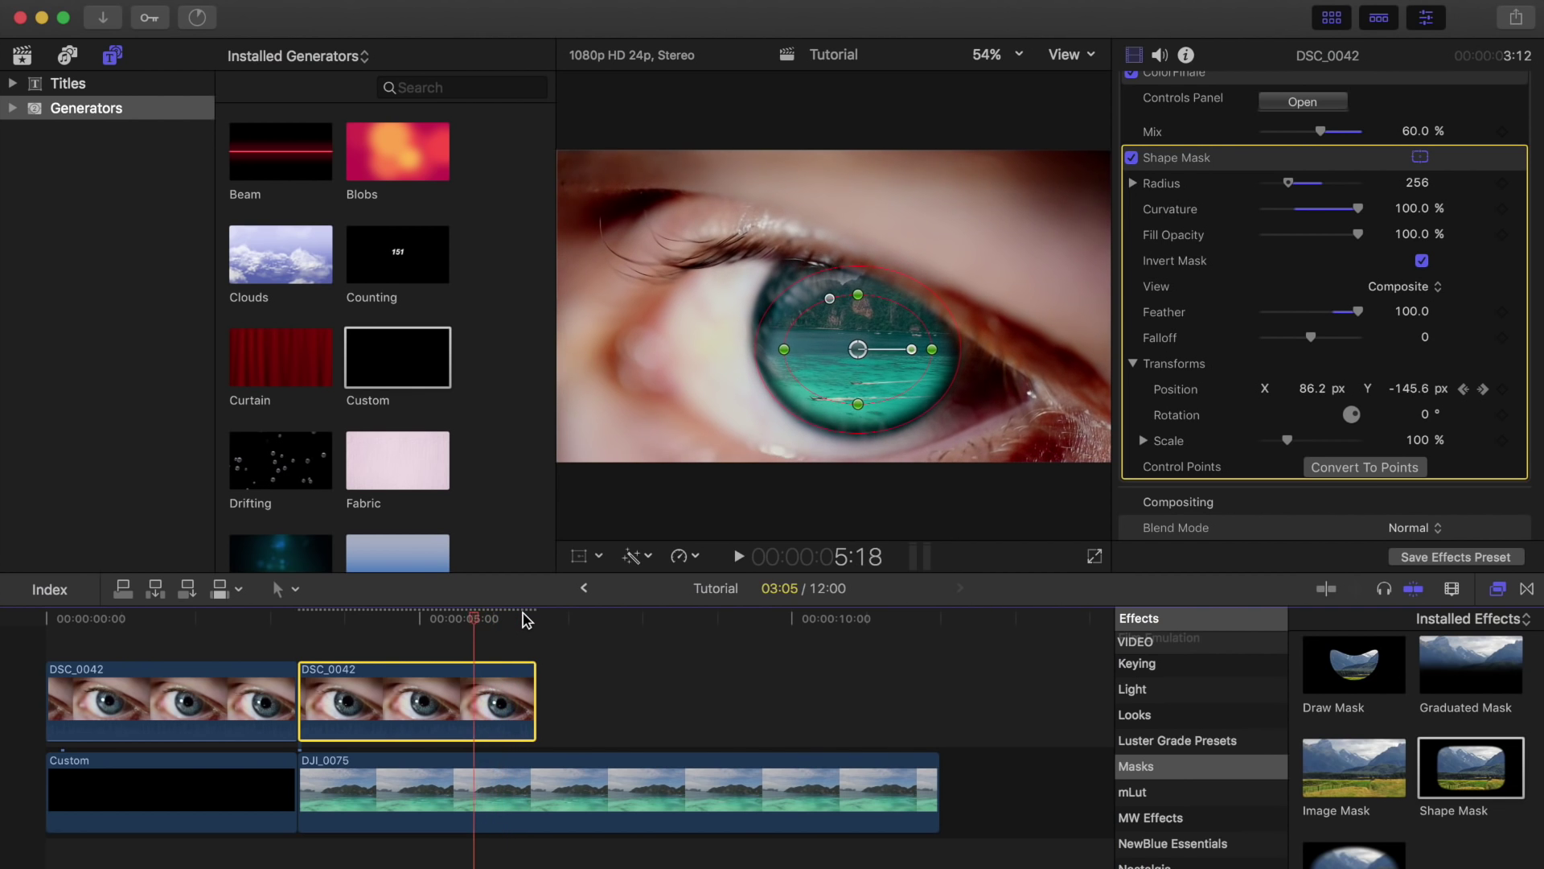
{"action": "key", "text": "Left"}
{"action": "key", "text": "Left"}
{"action": "key", "text": "Left"}
{"action": "key", "text": "Left"}
{"action": "key", "text": "Left"}
{"action": "key", "text": "Left"}
{"action": "key", "text": "Left"}
{"action": "key", "text": "Left"}
{"action": "key", "text": "Left"}
{"action": "key", "text": "Left"}
{"action": "key", "text": "Left"}
{"action": "key", "text": "Left"}
{"action": "key", "text": "Left"}
{"action": "key", "text": "Left"}
{"action": "key", "text": "Left"}
{"action": "key", "text": "Left"}
{"action": "key", "text": "Left"}
{"action": "key", "text": "Left"}
{"action": "key", "text": "Left"}
{"action": "key", "text": "Left"}
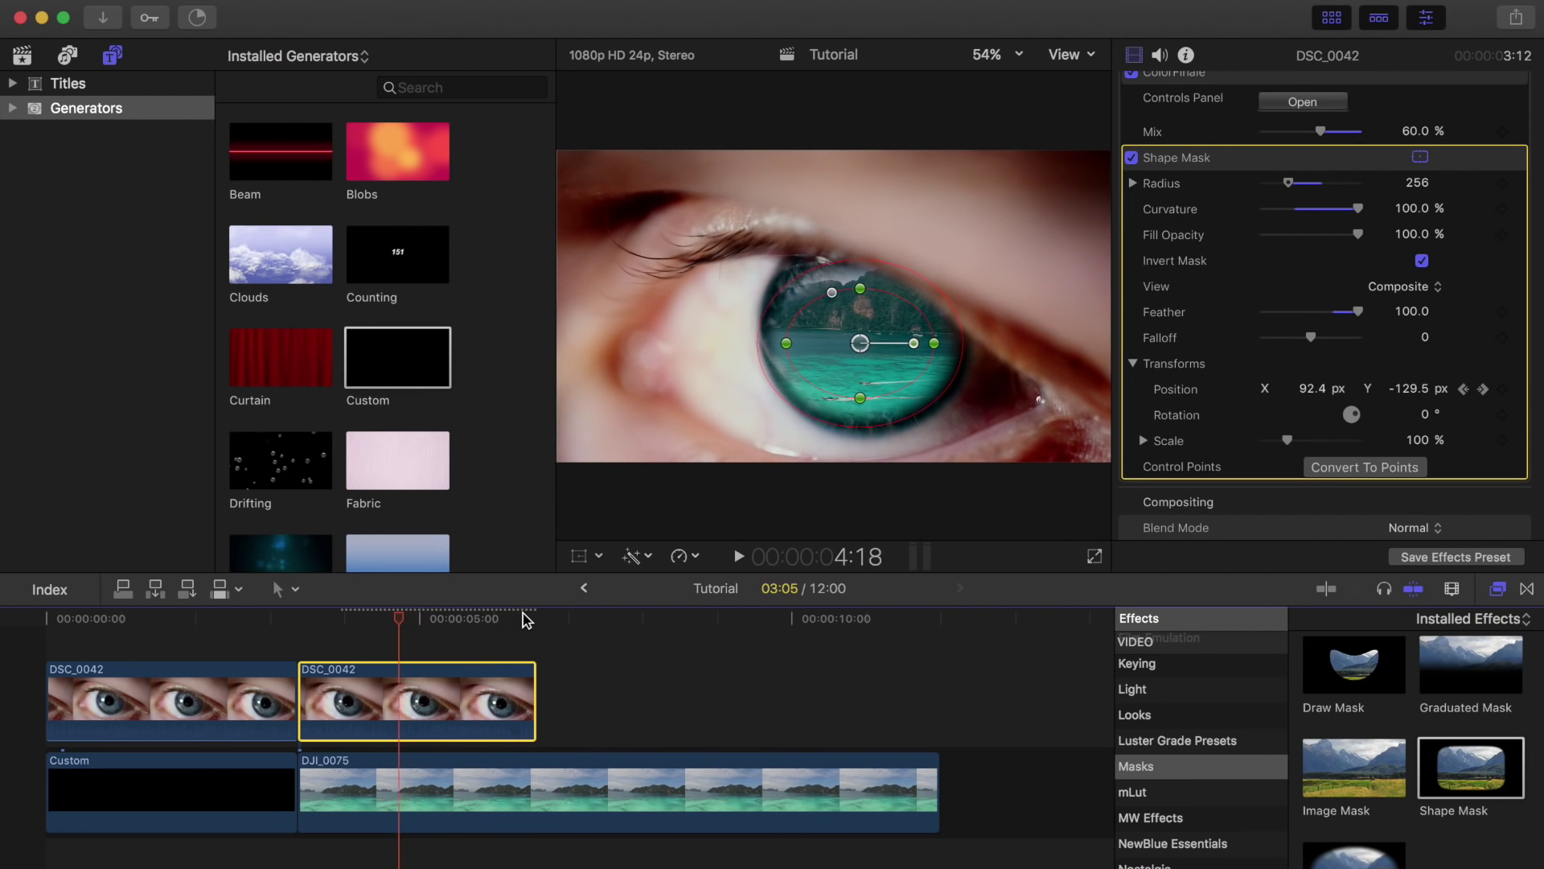
{"action": "key", "text": "Left"}
{"action": "key", "text": "Left"}
{"action": "key", "text": "Left"}
{"action": "key", "text": "Left"}
{"action": "key", "text": "Left"}
{"action": "key", "text": "Left"}
{"action": "key", "text": "Left"}
{"action": "key", "text": "Left"}
{"action": "key", "text": "Left"}
{"action": "key", "text": "Left"}
{"action": "key", "text": "Left"}
{"action": "key", "text": "Left"}
{"action": "key", "text": "Left"}
{"action": "key", "text": "Left"}
{"action": "key", "text": "Left"}
{"action": "key", "text": "Left"}
{"action": "key", "text": "Left"}
{"action": "key", "text": "Left"}
{"action": "key", "text": "Left"}
{"action": "key", "text": "Left"}
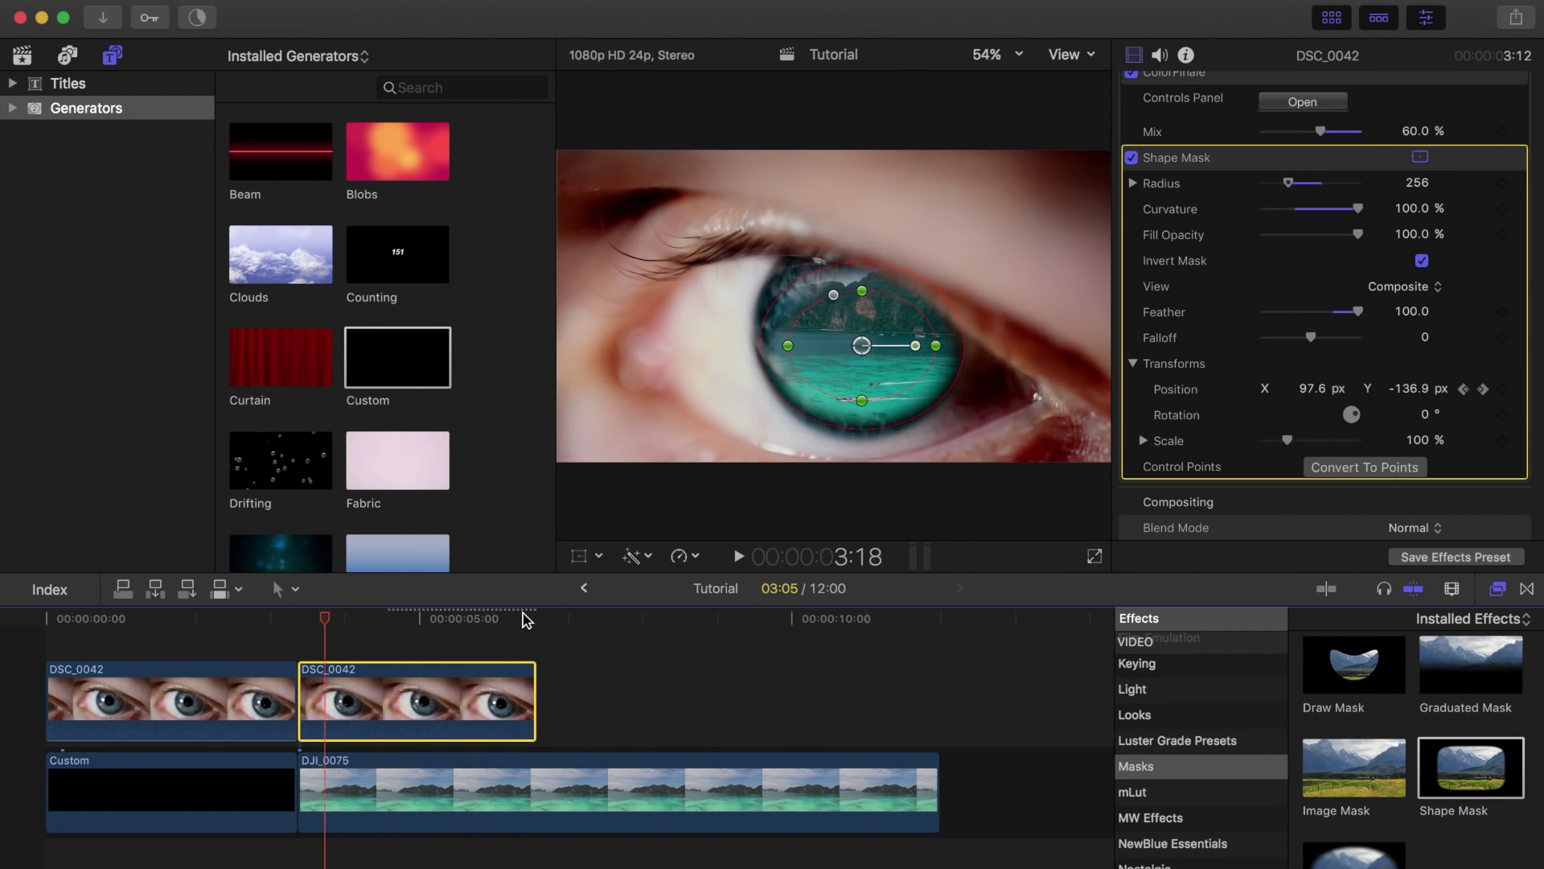
{"action": "key", "text": "Left"}
{"action": "key", "text": "Left"}
{"action": "key", "text": "Left"}
{"action": "key", "text": "Left"}
{"action": "key", "text": "Left"}
{"action": "key", "text": "Left"}
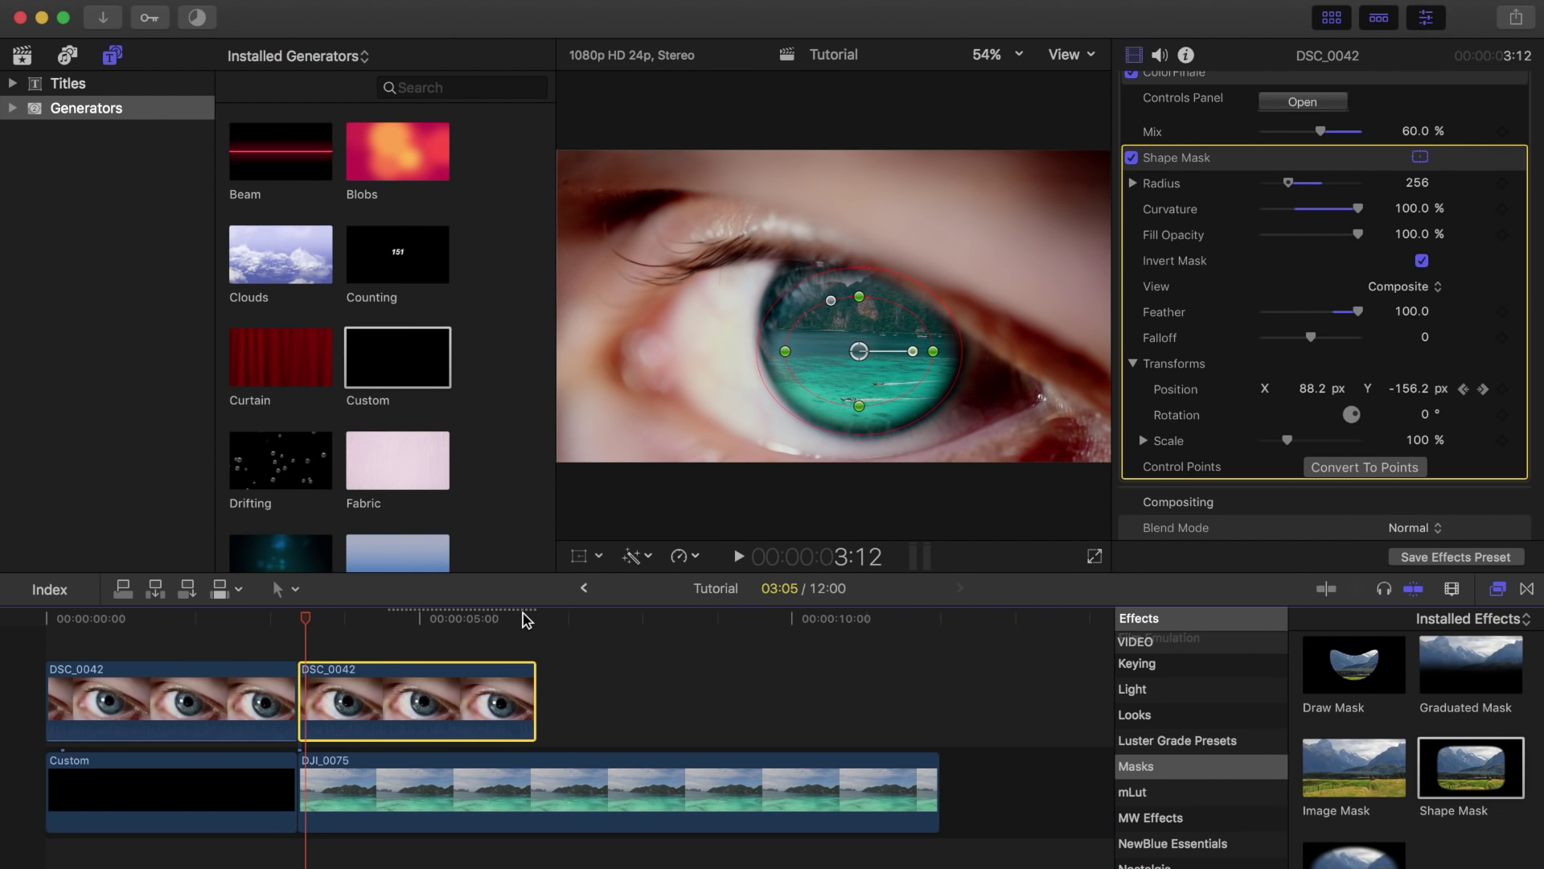
{"action": "key", "text": "Left"}
{"action": "key", "text": "Left"}
{"action": "key", "text": "Left"}
{"action": "key", "text": "Right"}
{"action": "key", "text": "Right"}
{"action": "key", "text": "Right"}
{"action": "key", "text": "Right"}
{"action": "key", "text": "Right"}
{"action": "key", "text": "Right"}
{"action": "key", "text": "Right"}
{"action": "key", "text": "Right"}
{"action": "key", "text": "Right"}
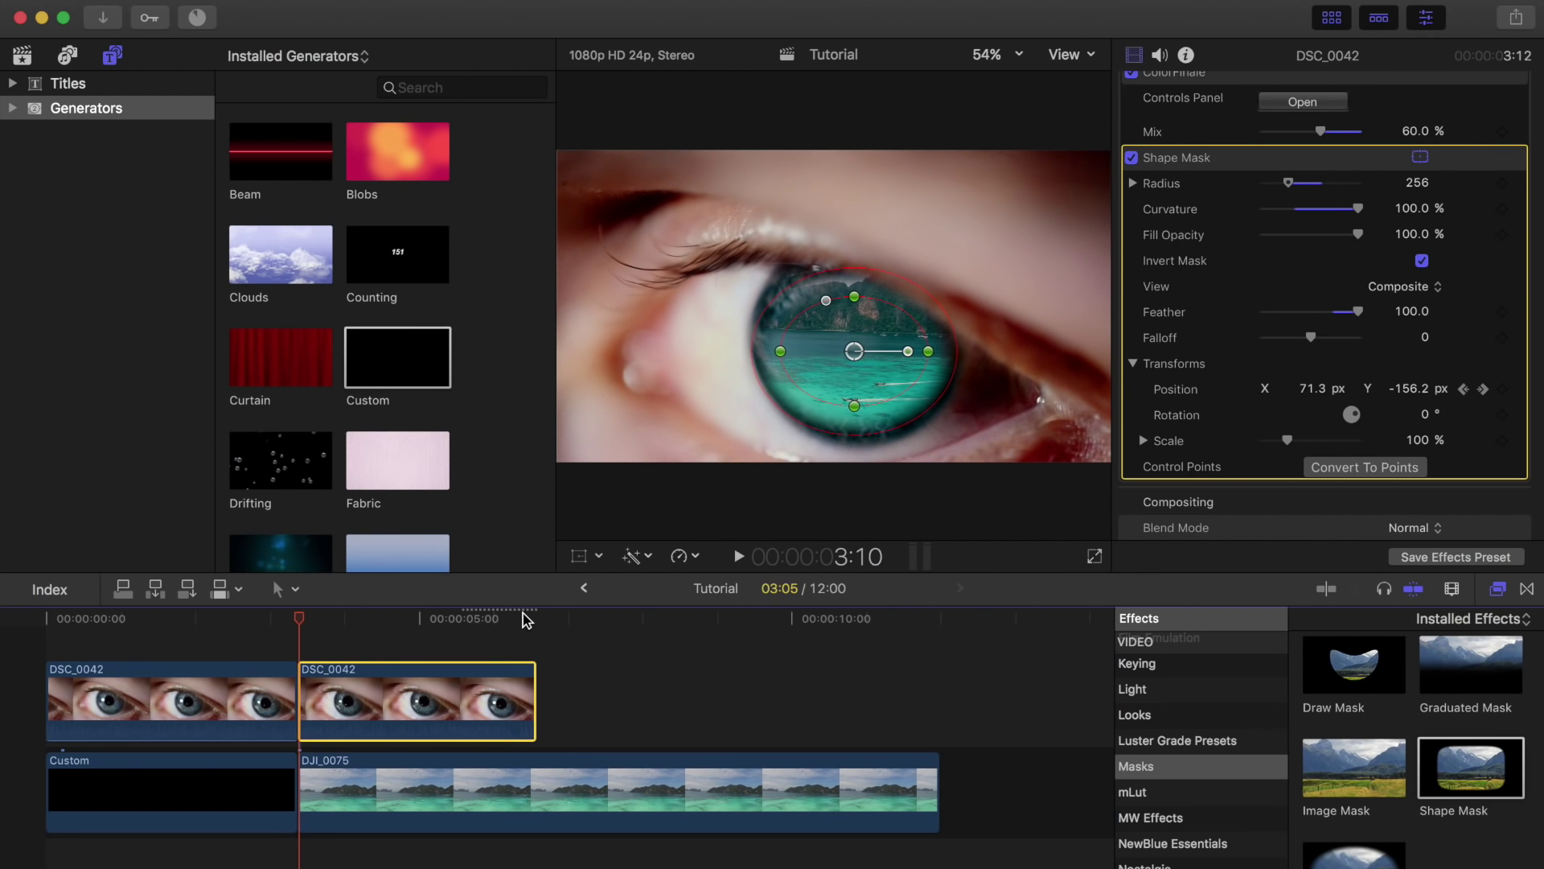
Correct the mask's position at 3:14 to about X 81.5 px so that it stays centred over the iris.
{"action": "key", "text": "Left"}
{"action": "key", "text": "Left"}
{"action": "key", "text": "Left"}
{"action": "key", "text": "Left"}
{"action": "key", "text": "Left"}
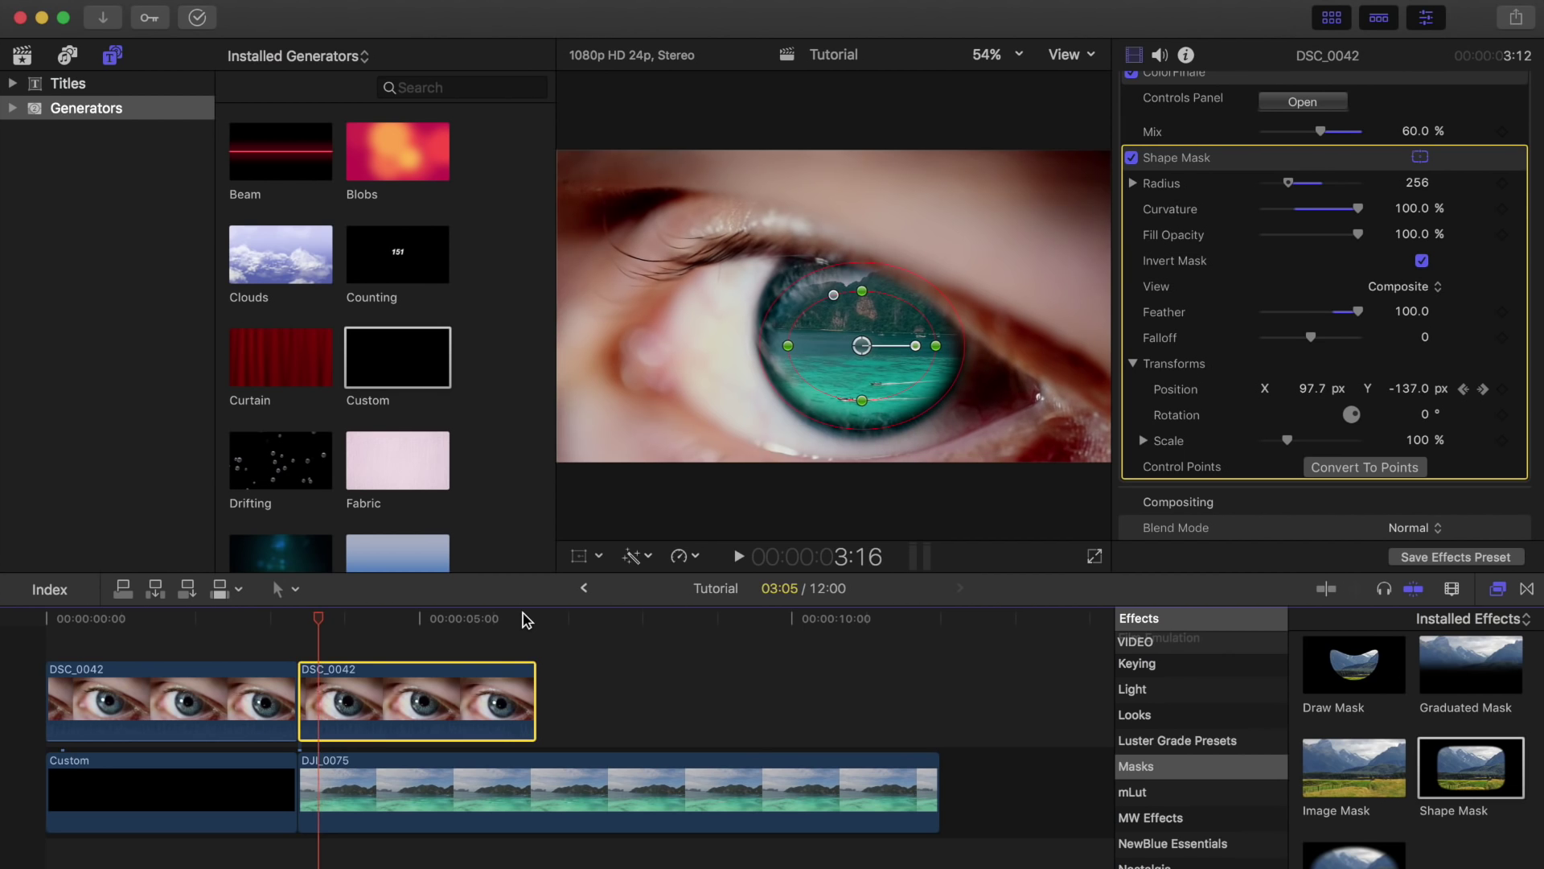
{"action": "key", "text": "Right"}
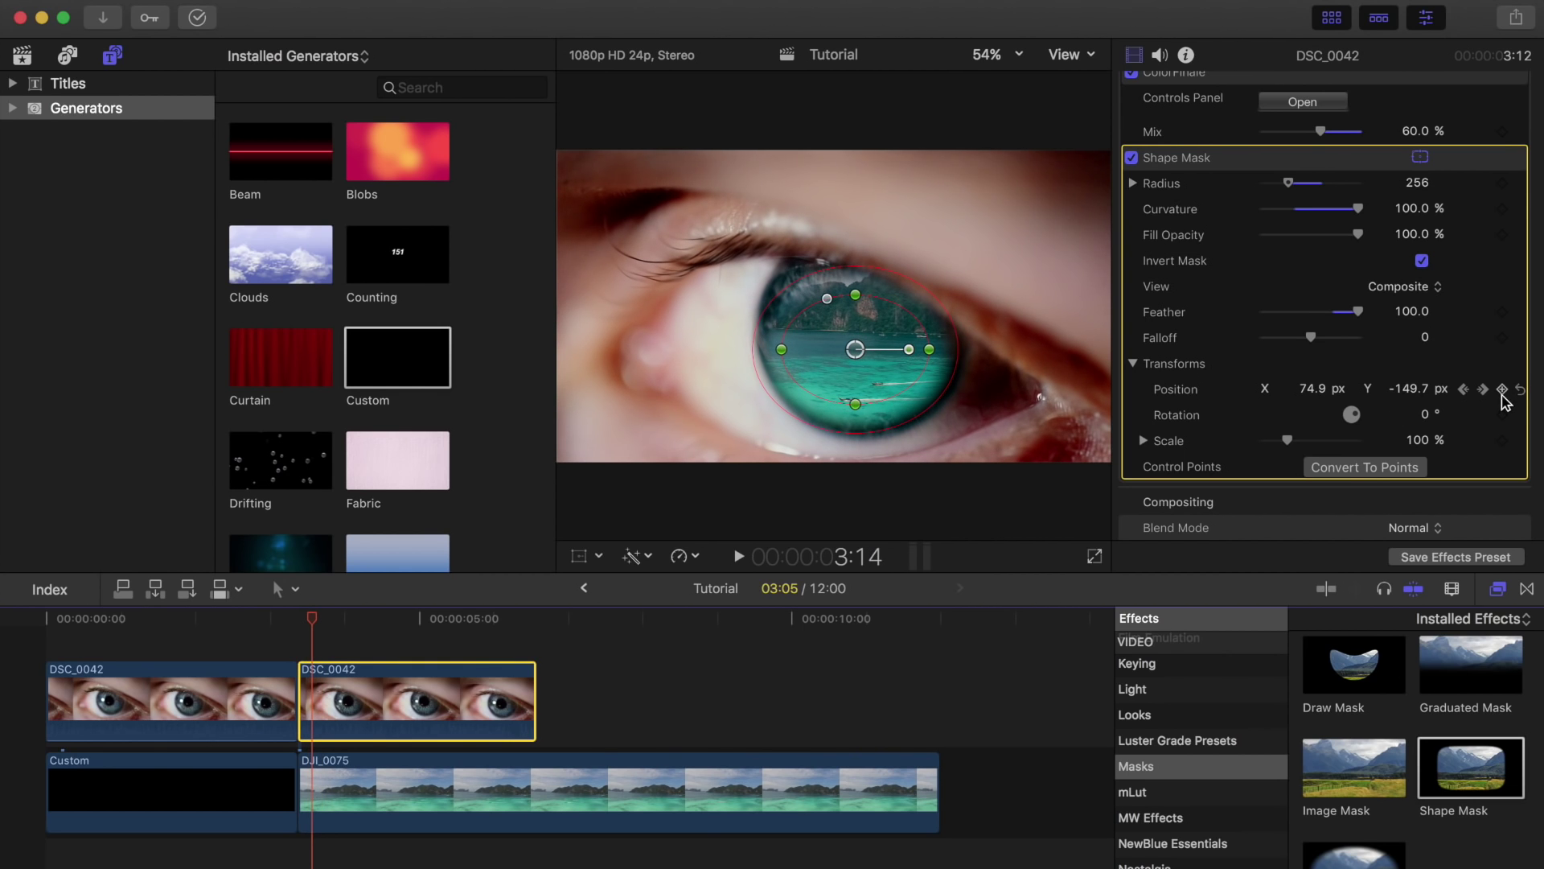
{"action": "left_click_drag", "start_coordinate": [855, 349], "coordinate": [858, 351]}
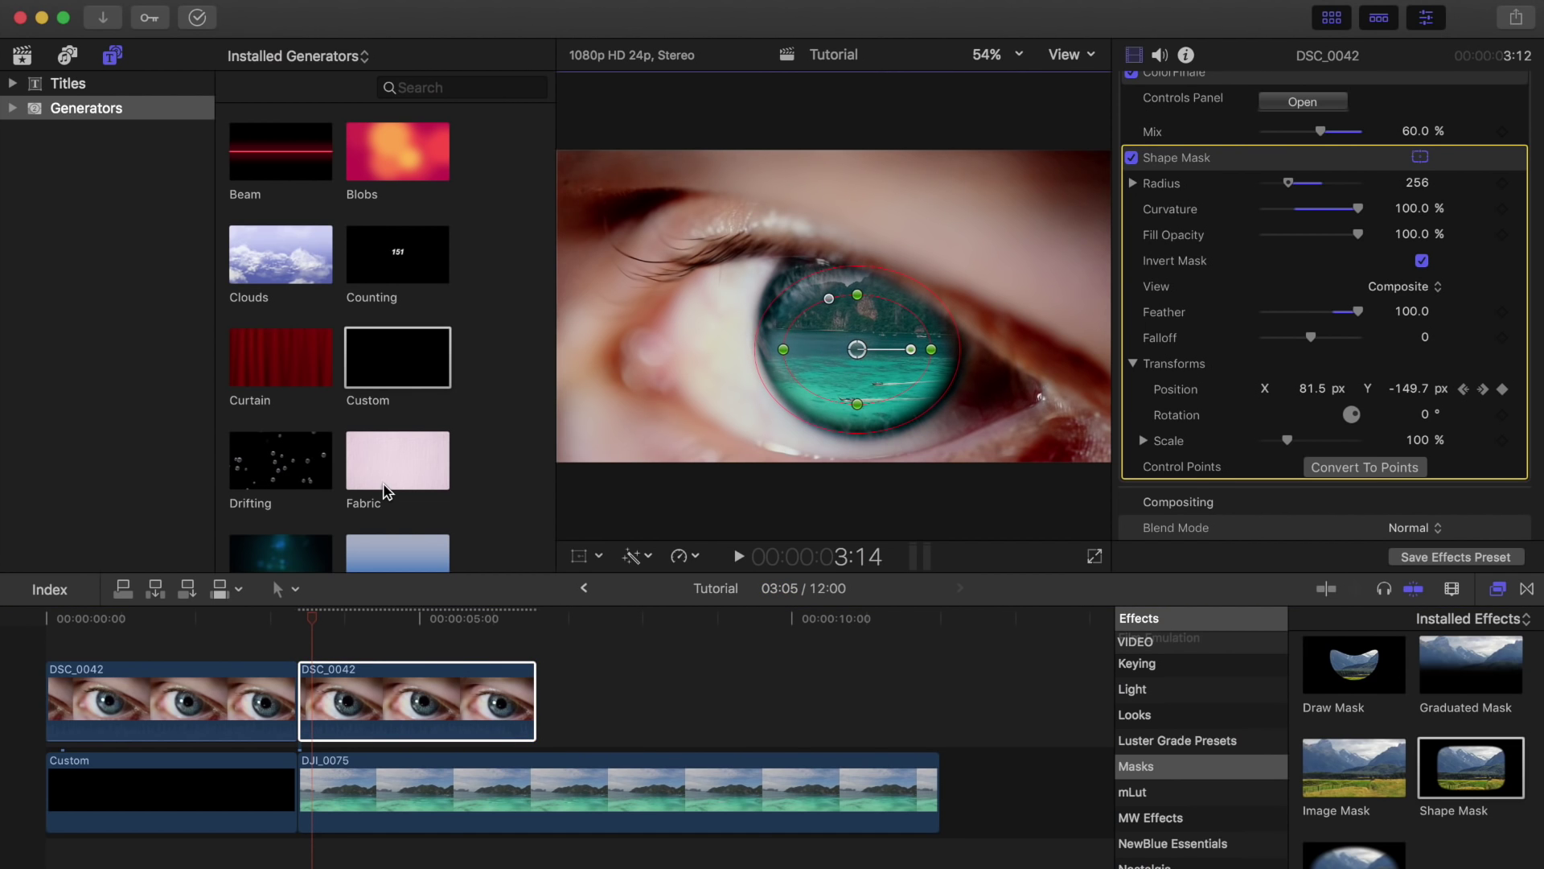
Reduce the shape mask's radius to 200 and scrub through the second eye clip to check the smaller opening.
{"action": "left_click_drag", "start_coordinate": [310, 624], "coordinate": [391, 618]}
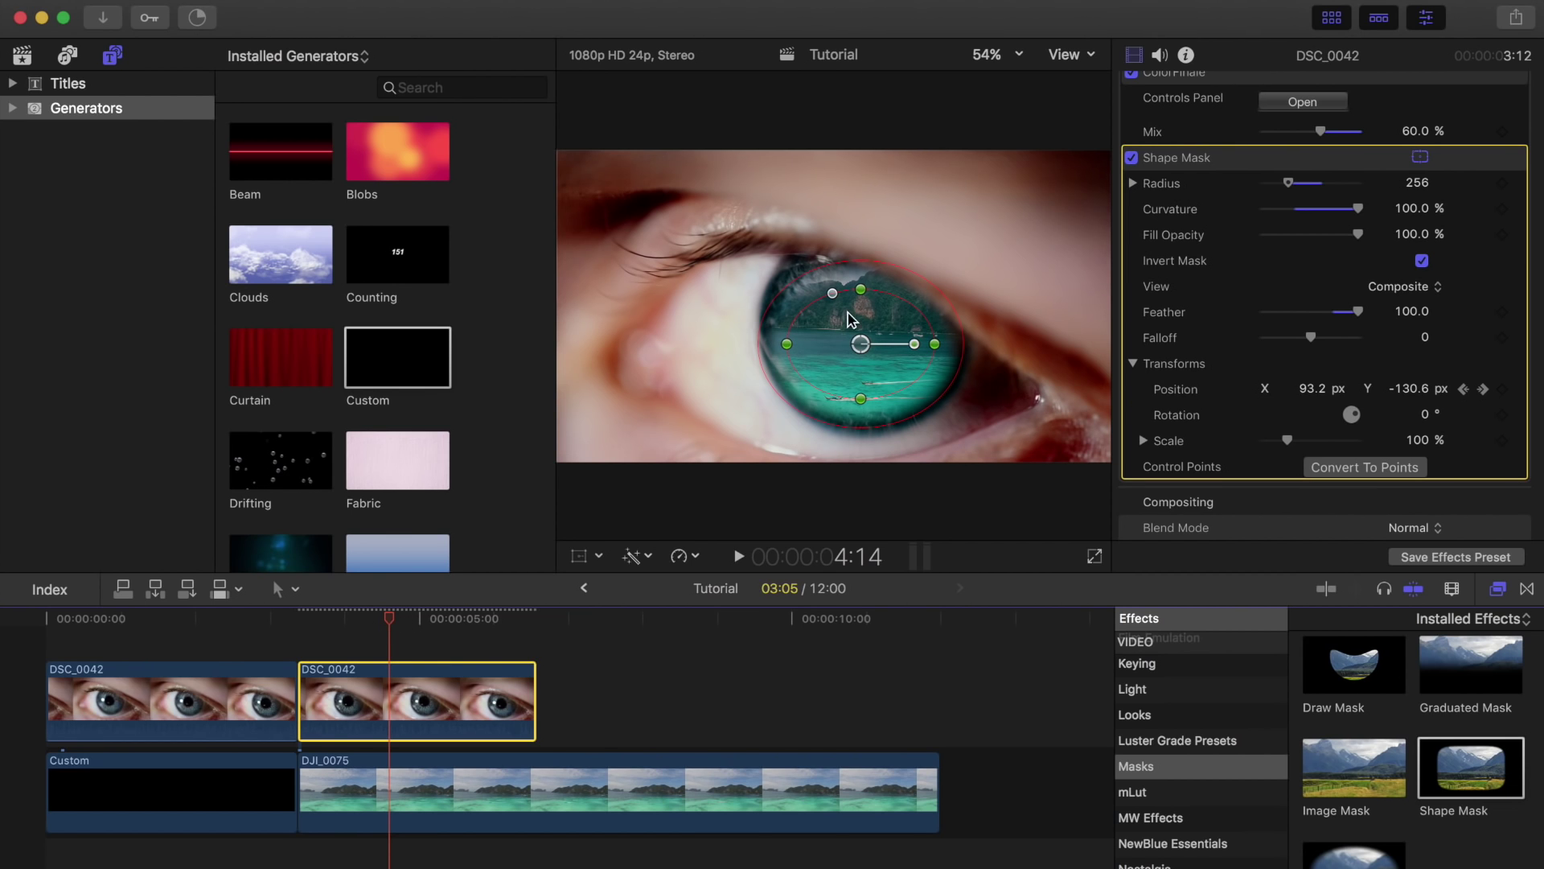
{"action": "left_click_drag", "start_coordinate": [1288, 184], "coordinate": [1282, 185]}
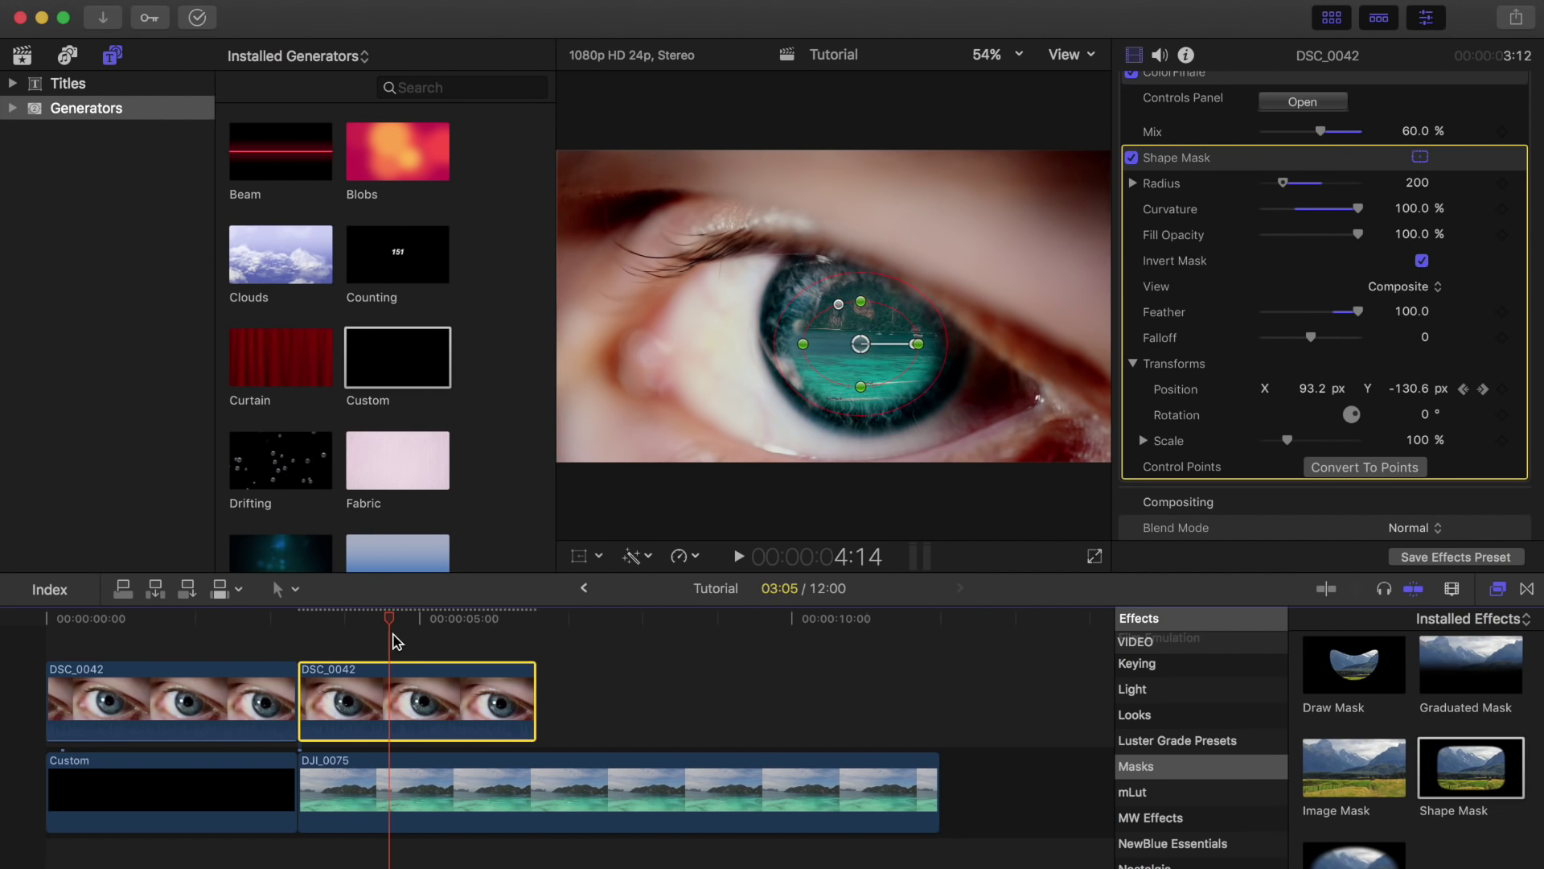
{"action": "left_click_drag", "start_coordinate": [390, 618], "coordinate": [358, 626]}
{"action": "left_click_drag", "start_coordinate": [270, 619], "coordinate": [346, 613]}
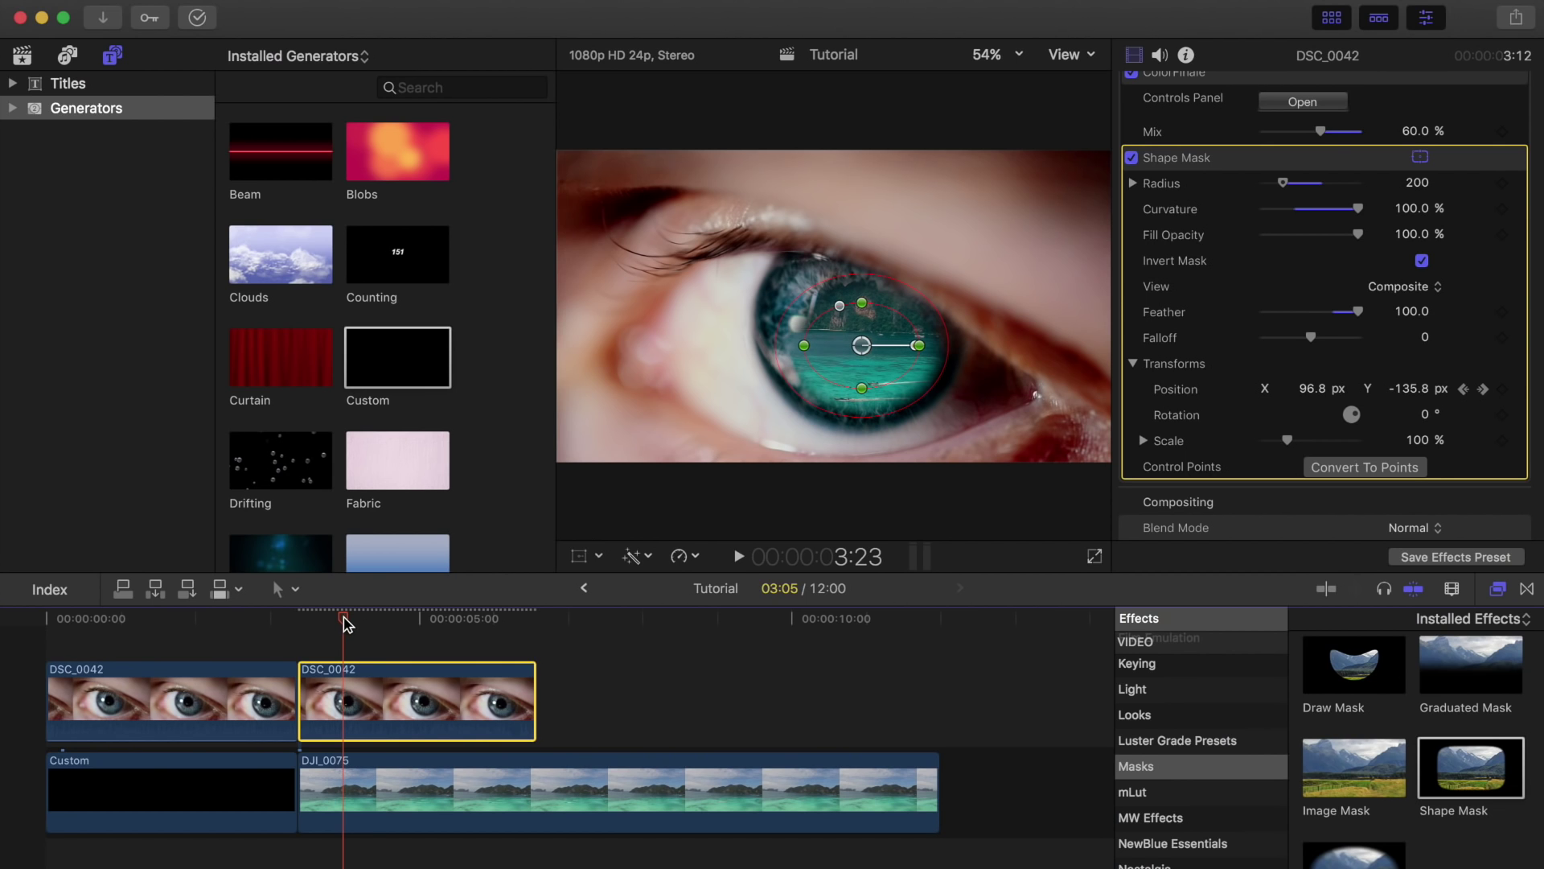
Keyframe the shape mask's fill opacity at 0% at 3:08 and hold it with another keyframe at 3:13.
{"action": "left_click_drag", "start_coordinate": [343, 619], "coordinate": [303, 624]}
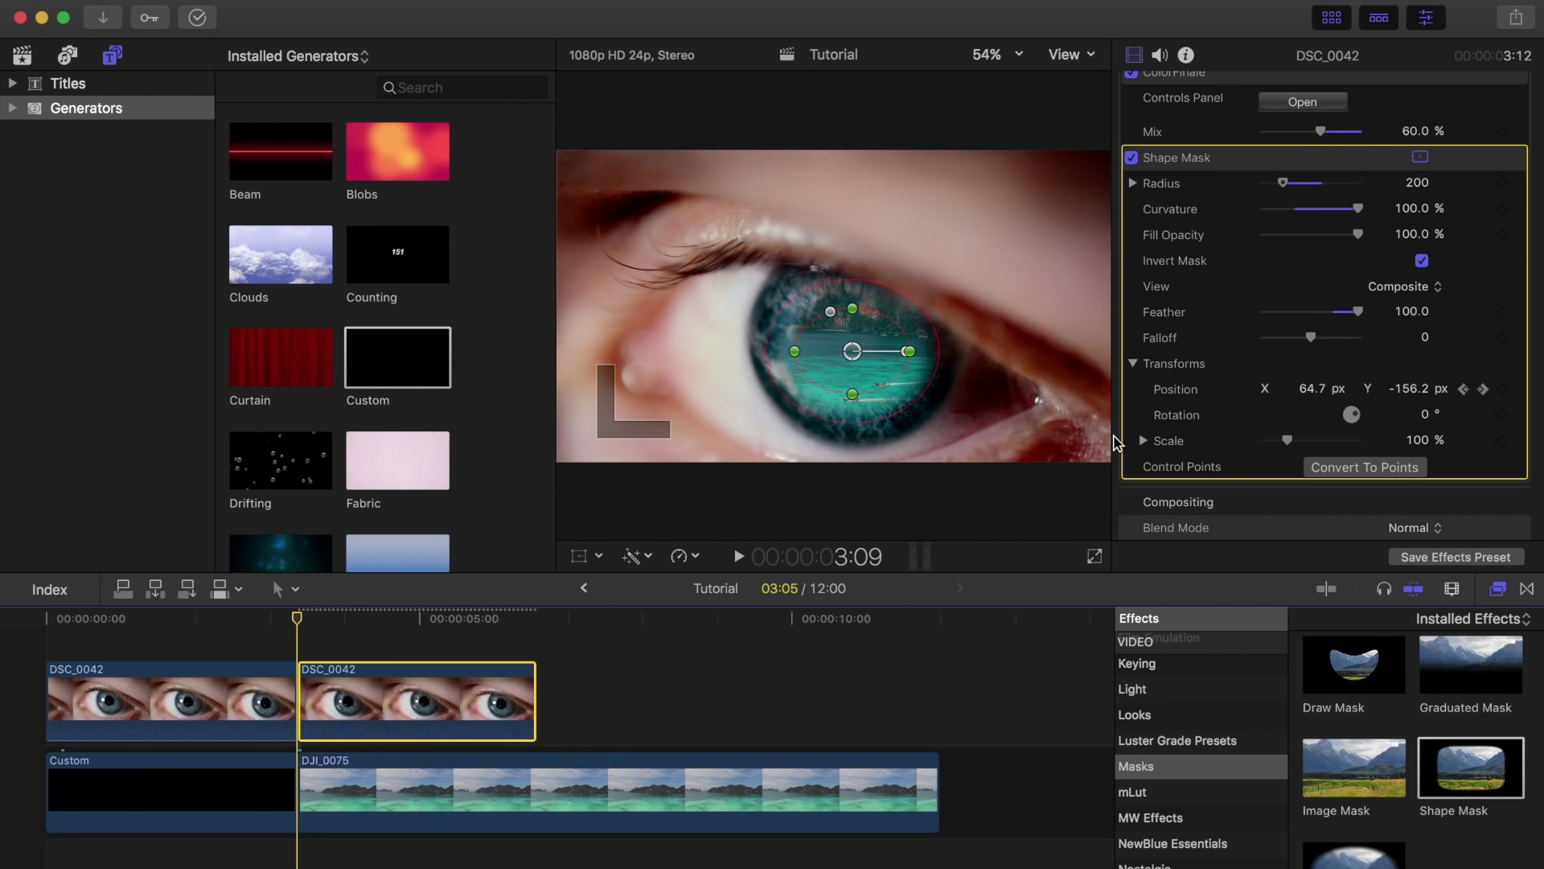
{"action": "key", "text": "Left"}
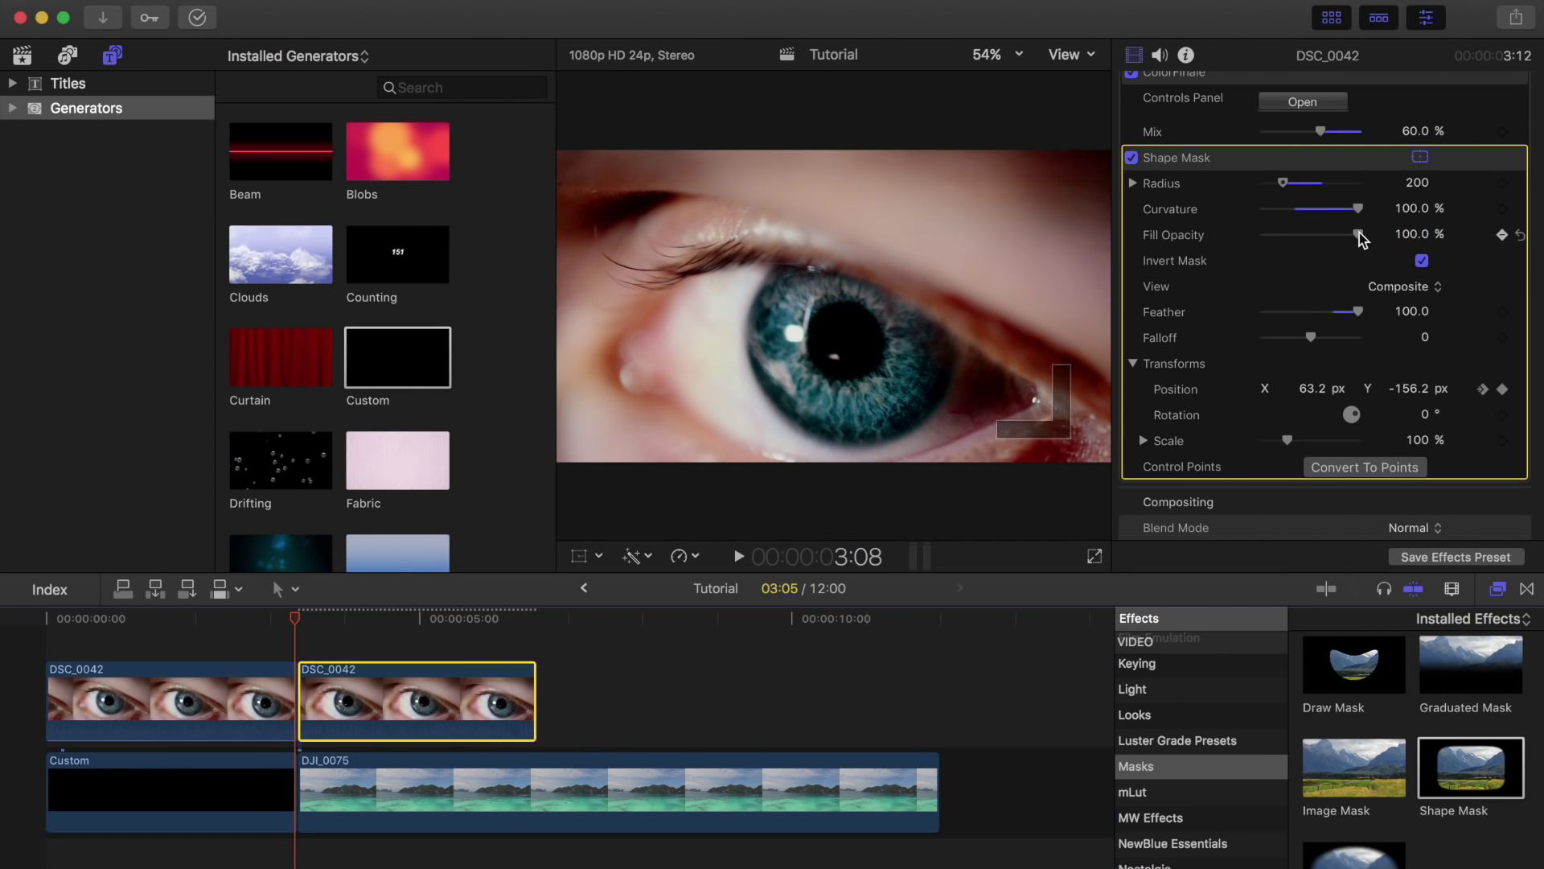
{"action": "left_click_drag", "start_coordinate": [1359, 233], "coordinate": [1217, 234]}
{"action": "left_click_drag", "start_coordinate": [296, 625], "coordinate": [312, 620]}
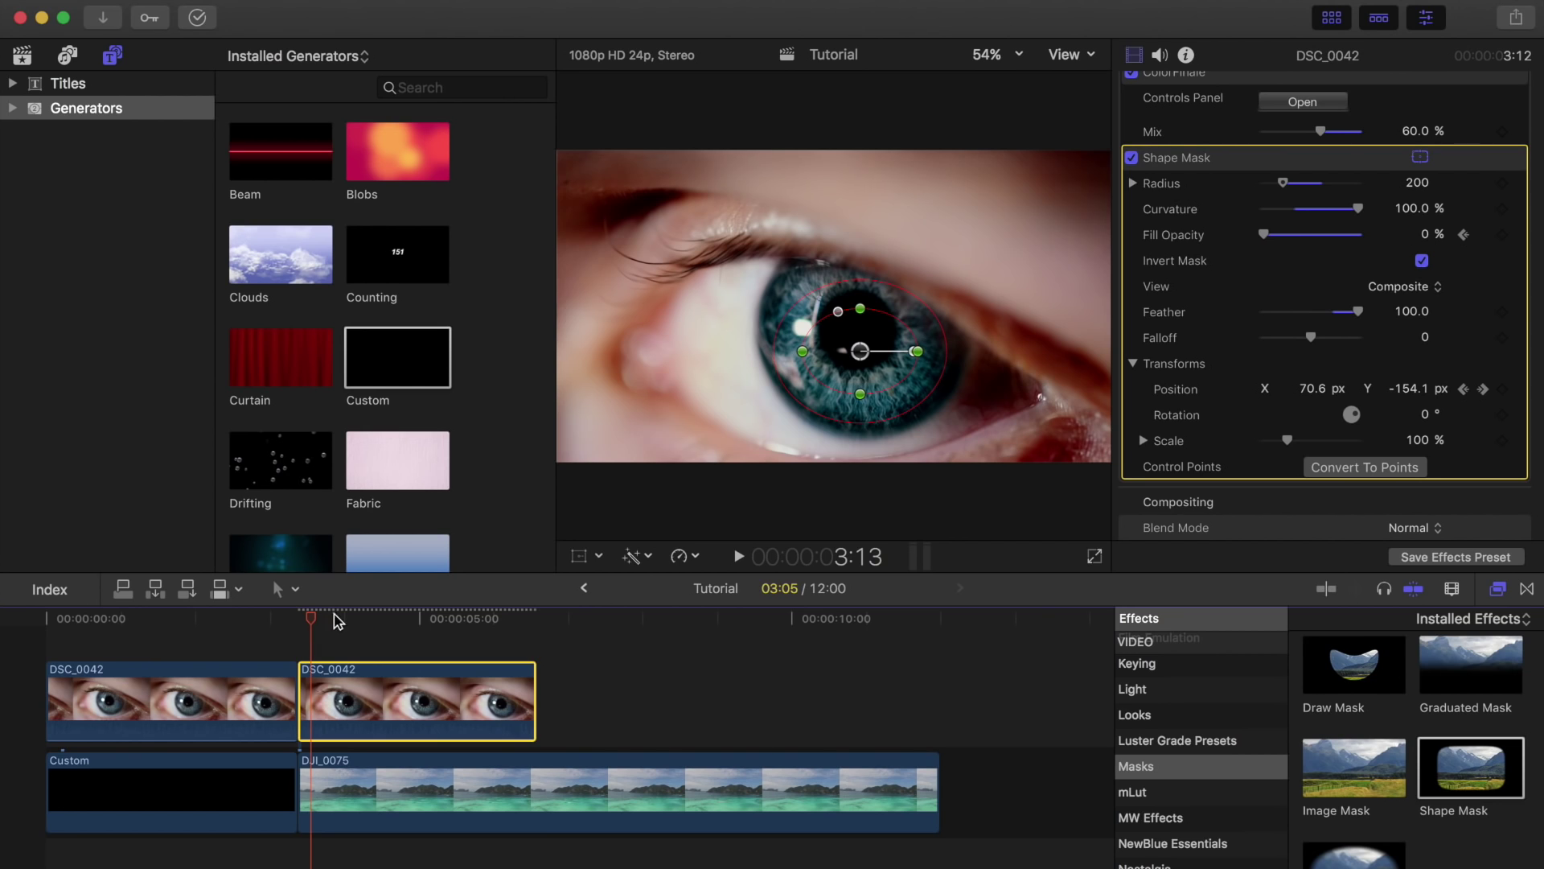
{"action": "left_click", "coordinate": [1503, 235]}
Set the mask's fill opacity to 100% at 6:12, near the second eye clip's end, and scrub back through the fade.
{"action": "left_click_drag", "start_coordinate": [314, 625], "coordinate": [530, 625]}
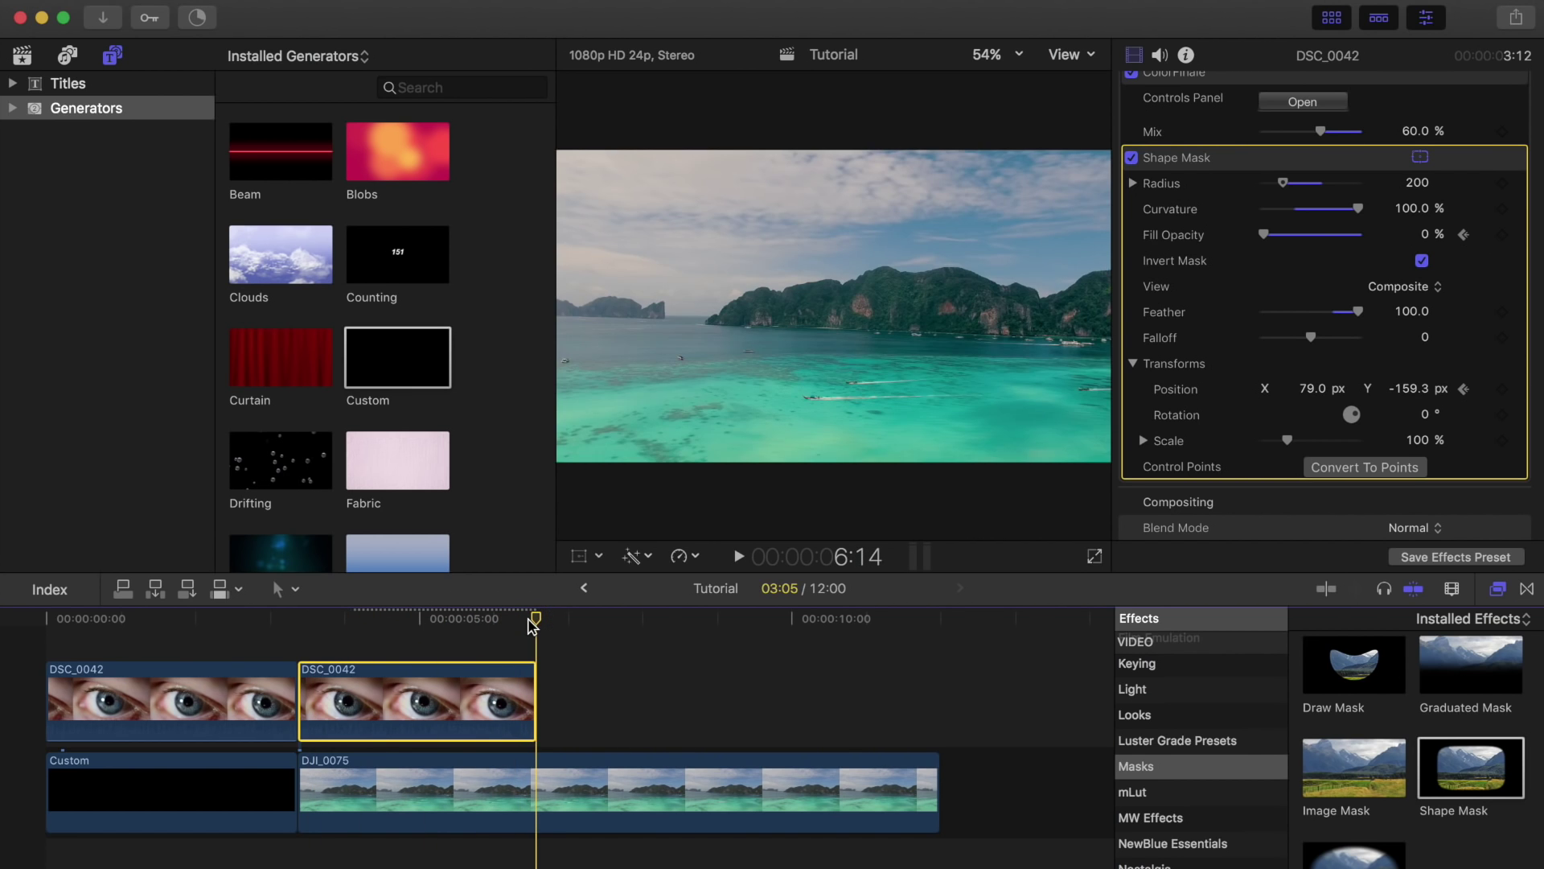
{"action": "left_click", "coordinate": [533, 626]}
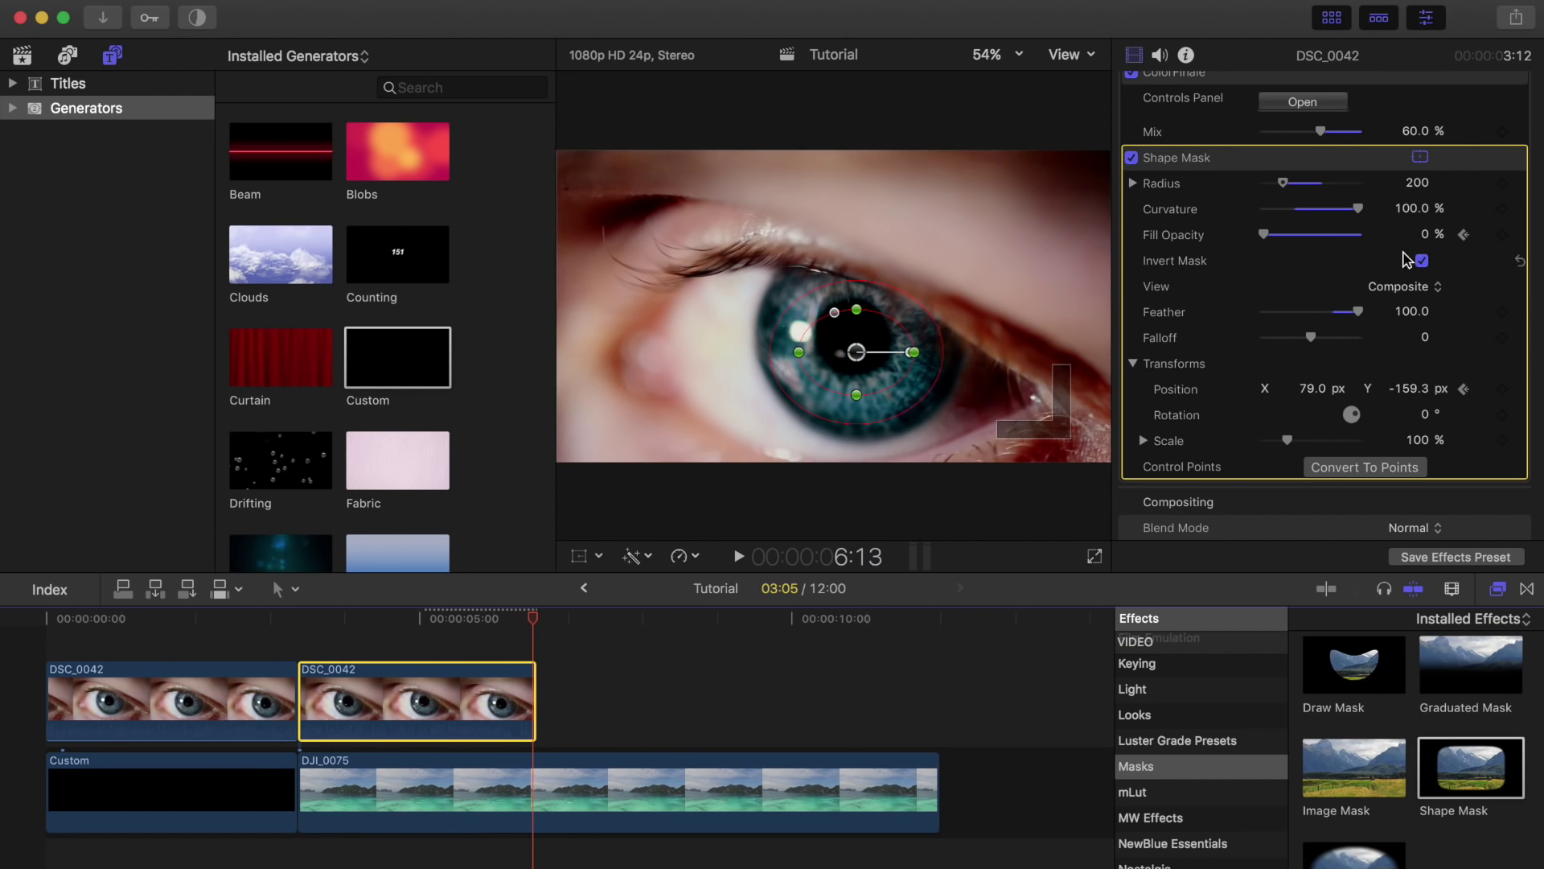
{"action": "key", "text": "Left"}
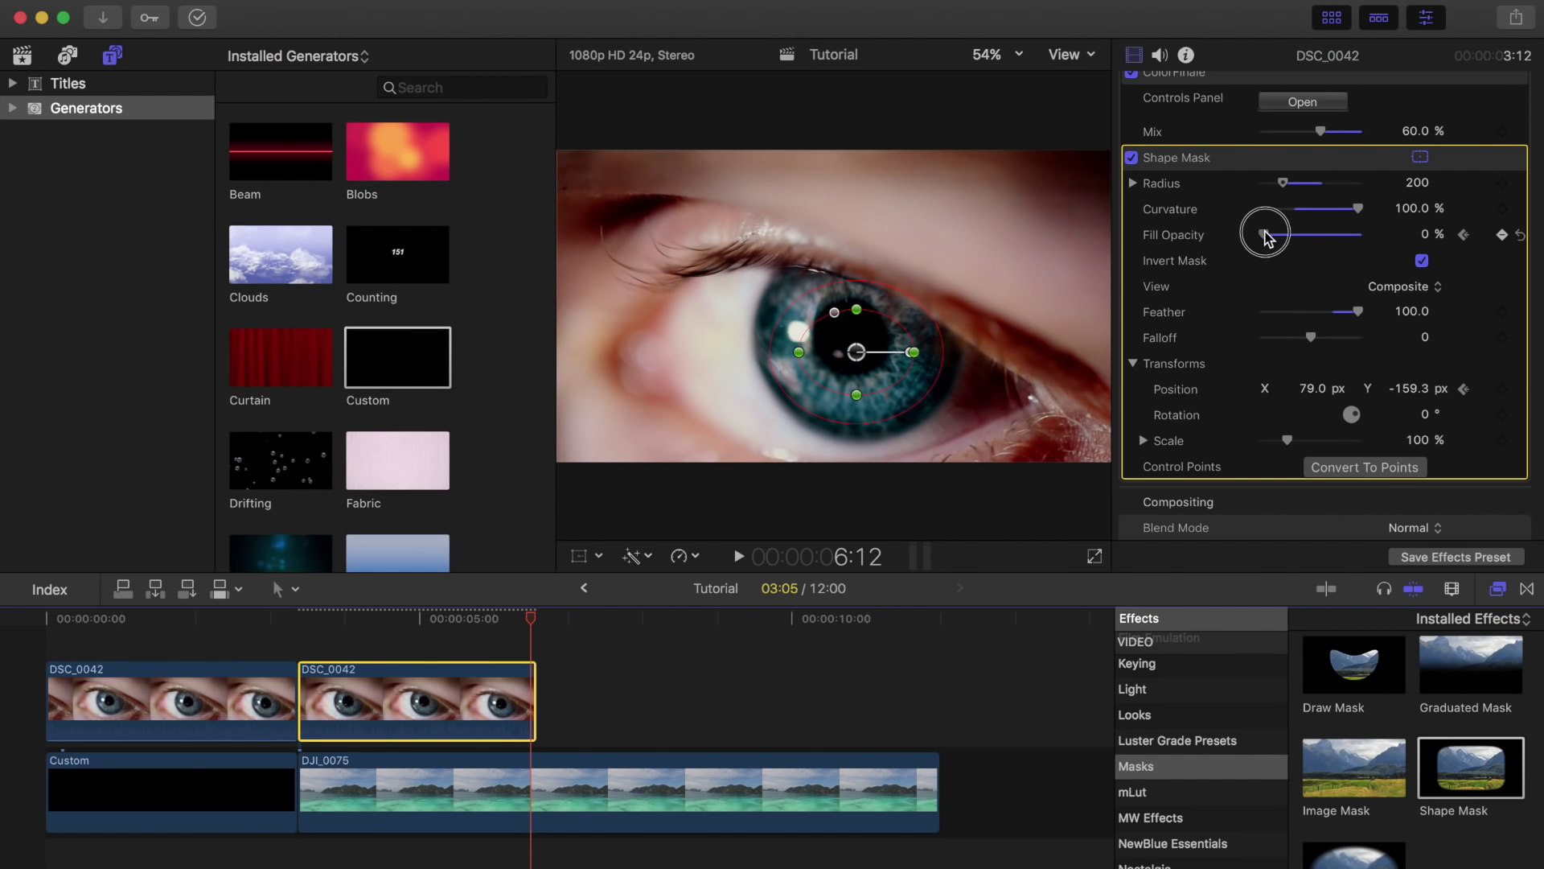
{"action": "left_click_drag", "start_coordinate": [1265, 235], "coordinate": [1399, 238]}
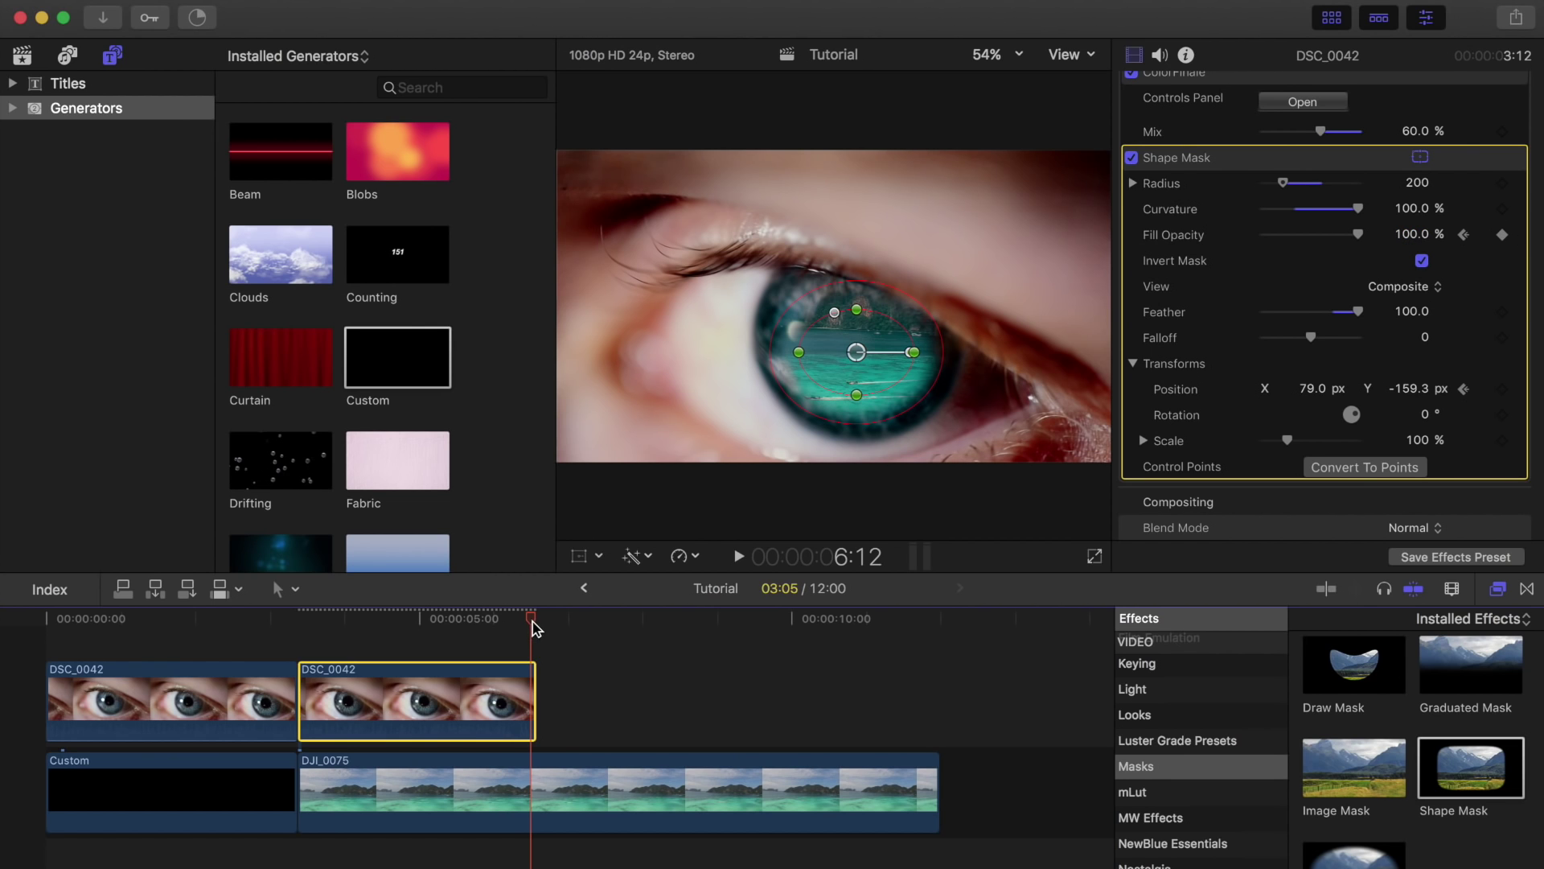
{"action": "left_click_drag", "start_coordinate": [533, 626], "coordinate": [476, 633]}
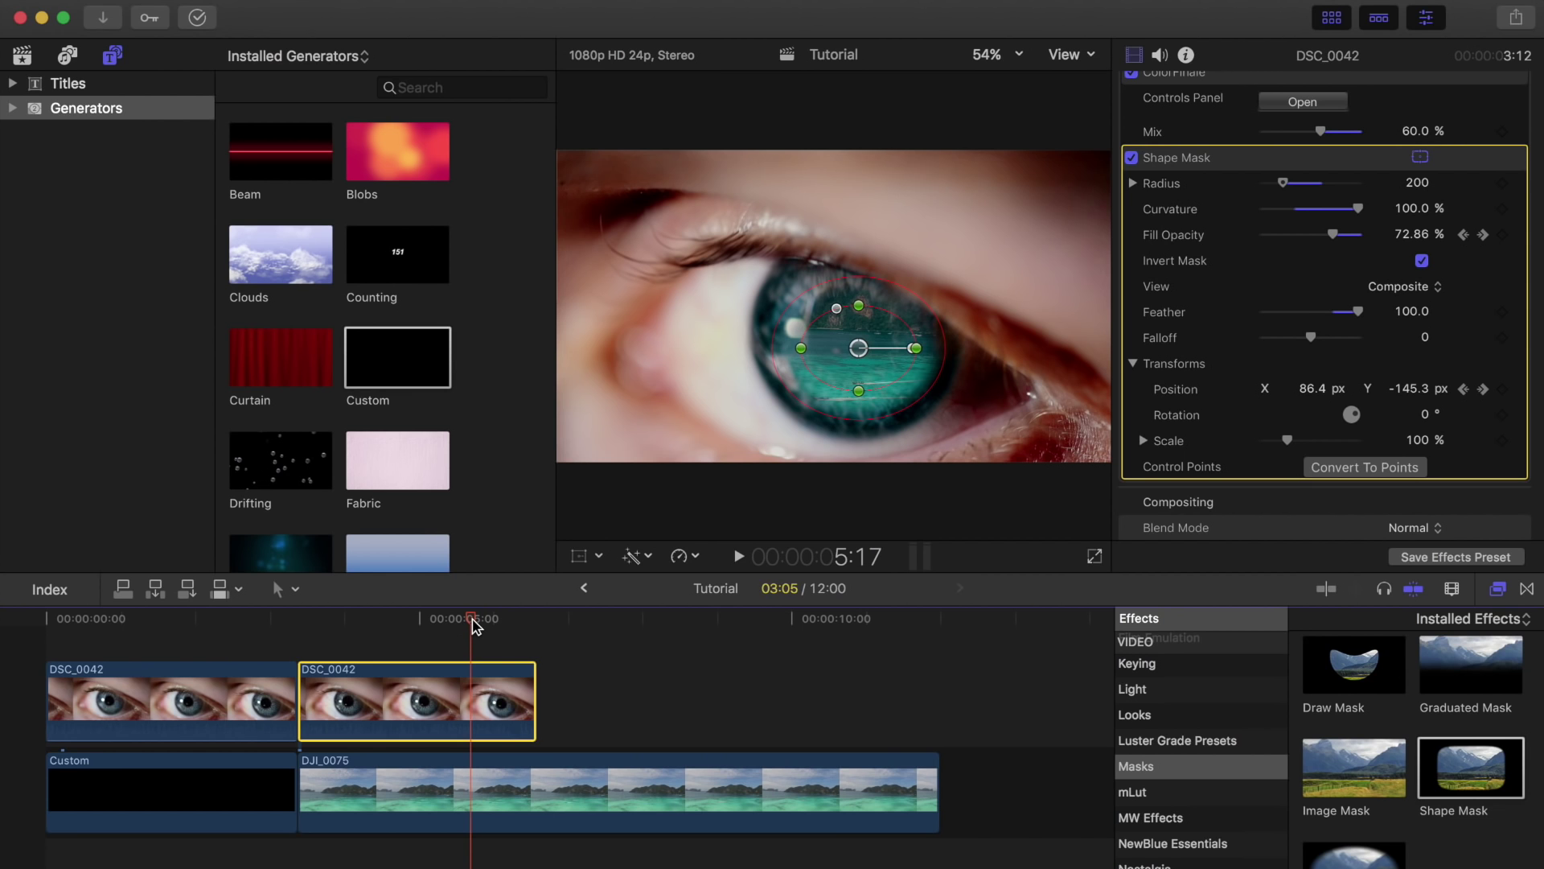
{"action": "left_click_drag", "start_coordinate": [475, 627], "coordinate": [306, 624]}
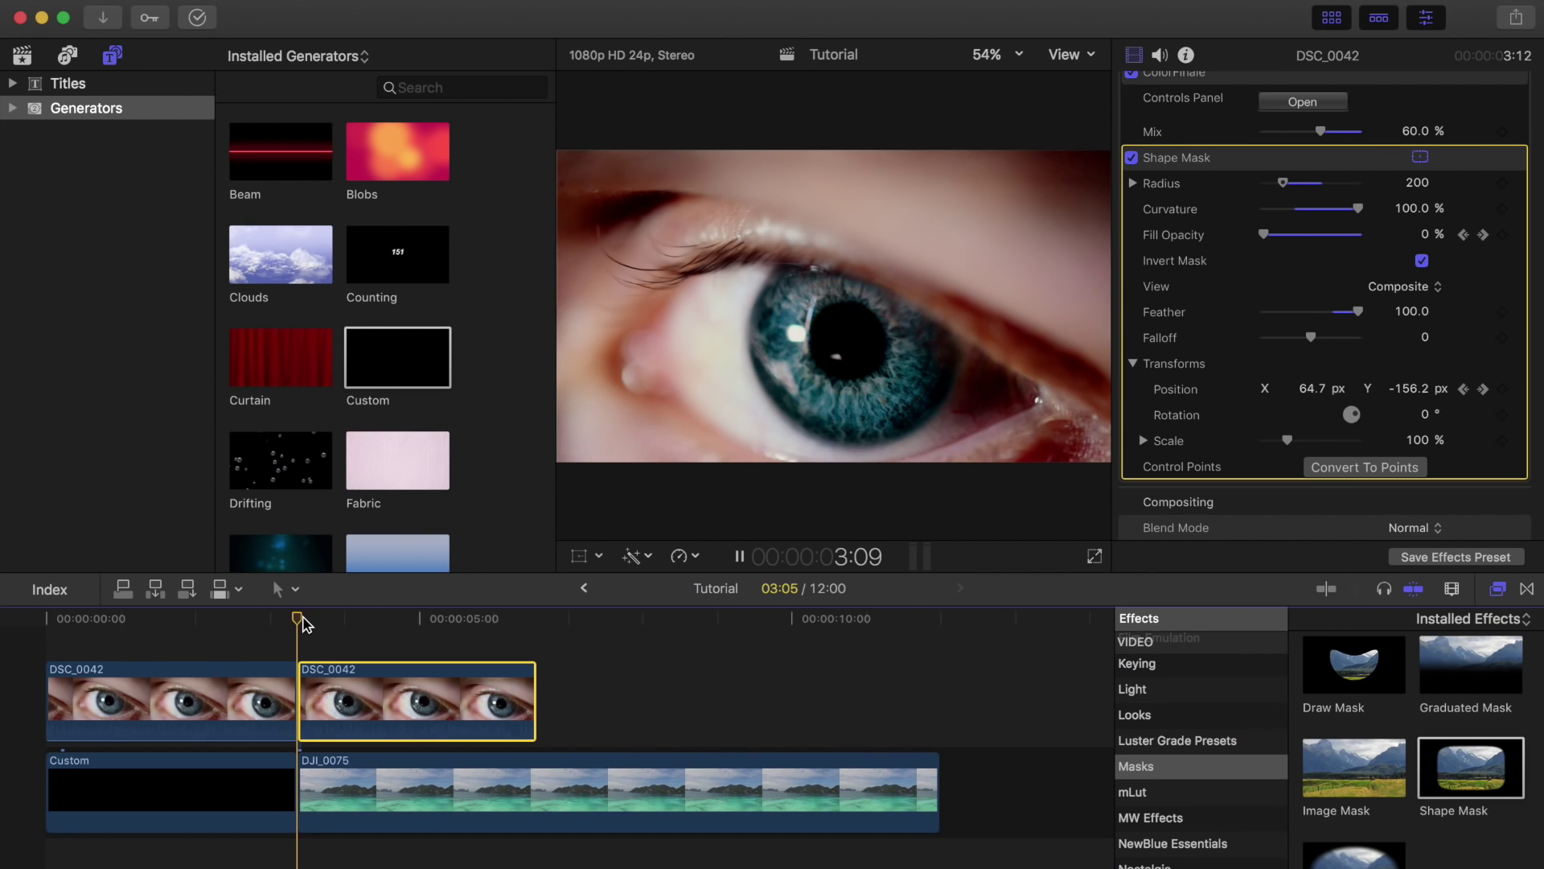
Play the second eye clip through the iris fade and into the island clip.
{"action": "key", "text": "space"}
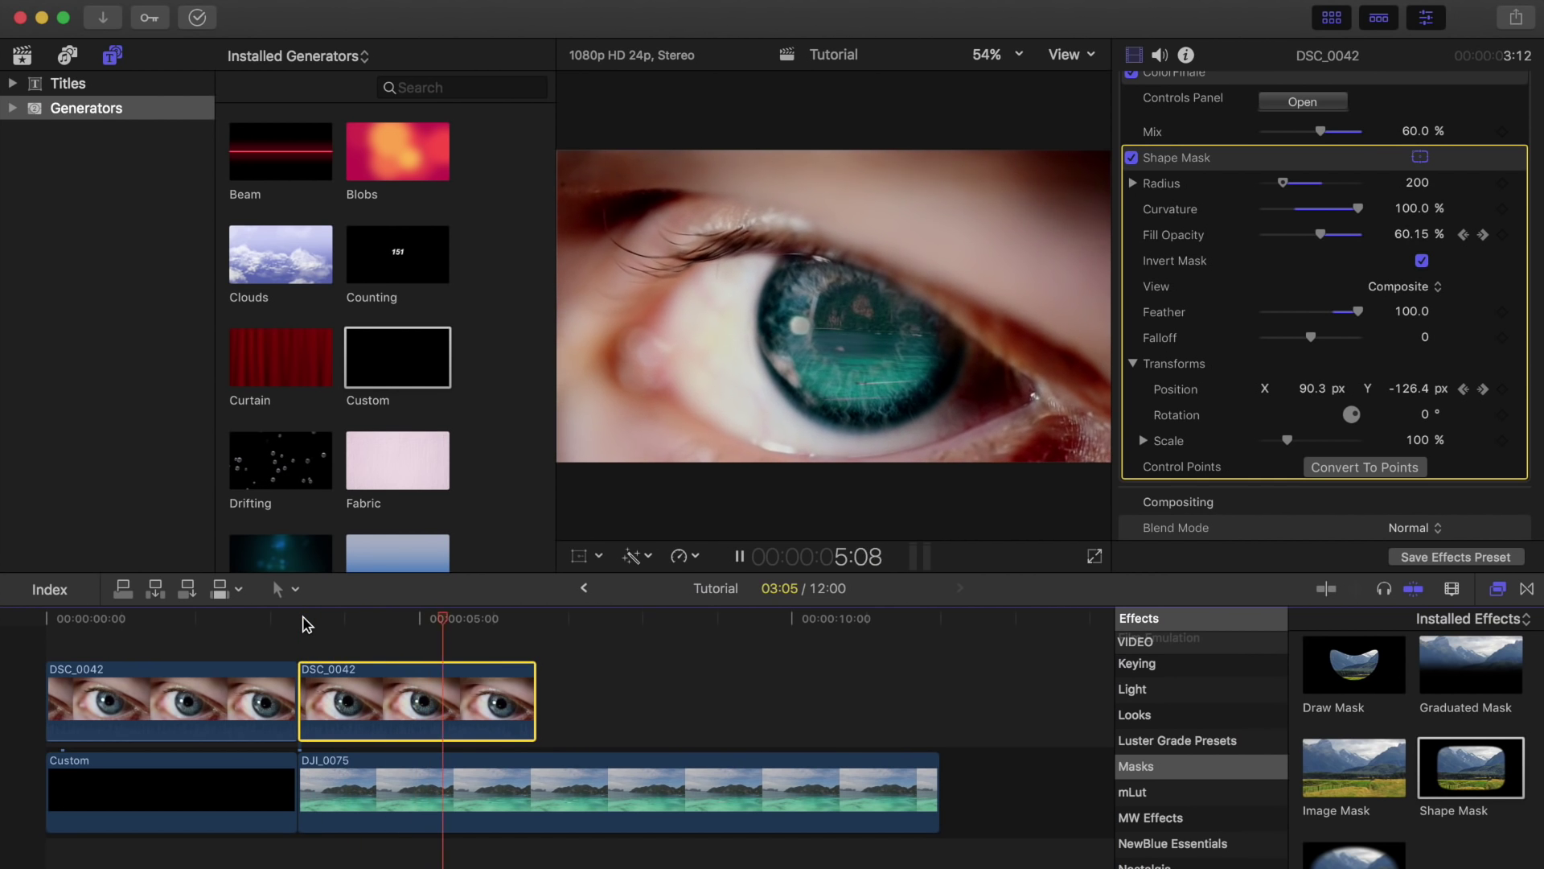
{"action": "key", "text": "space"}
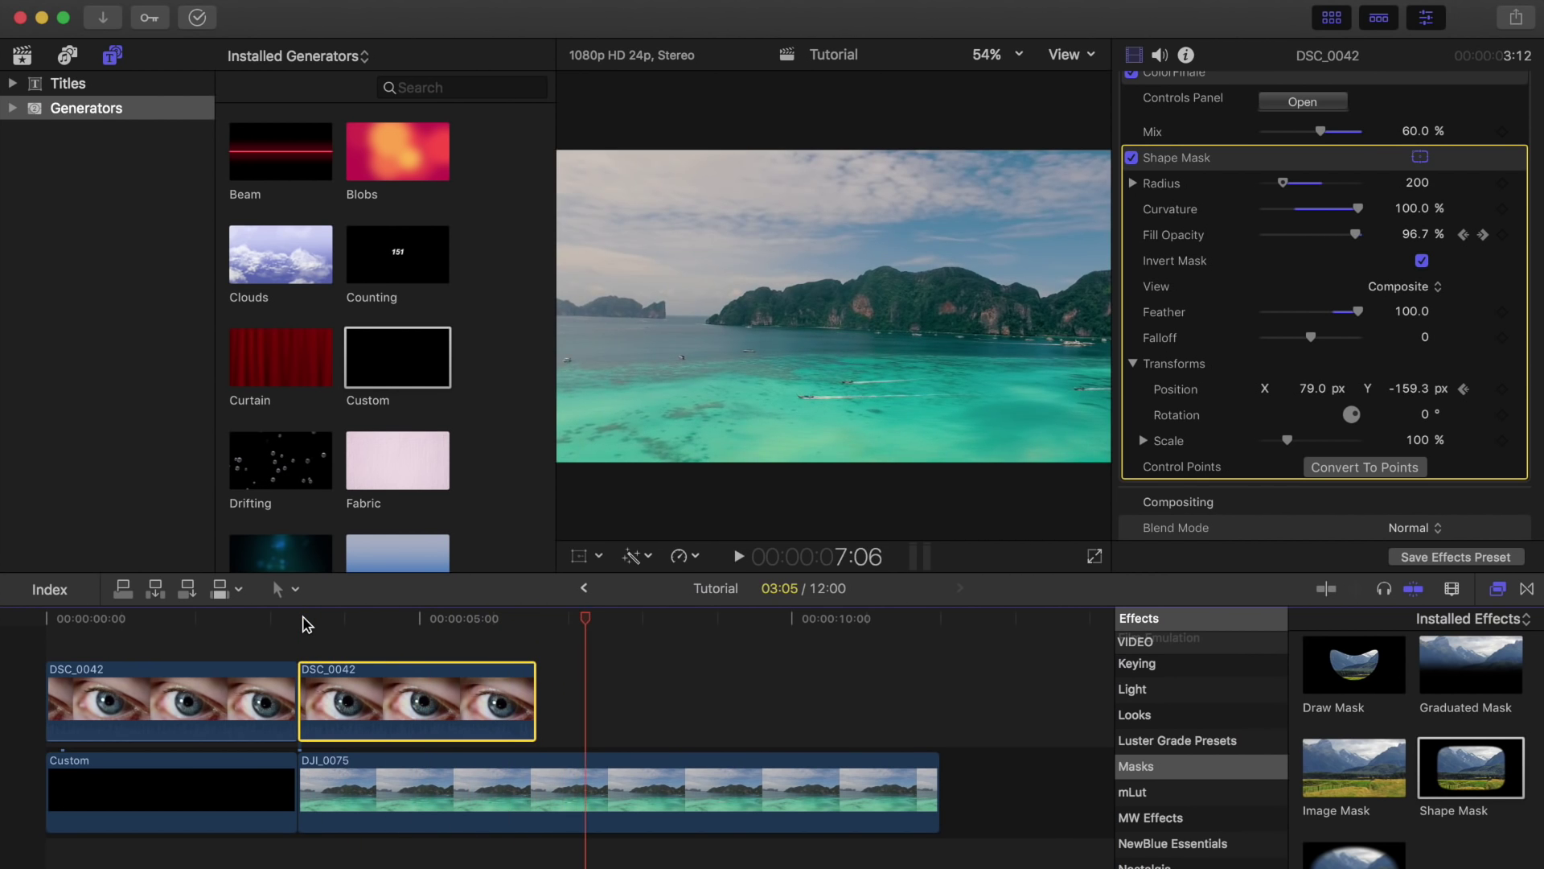
{"action": "left_click", "coordinate": [584, 618]}
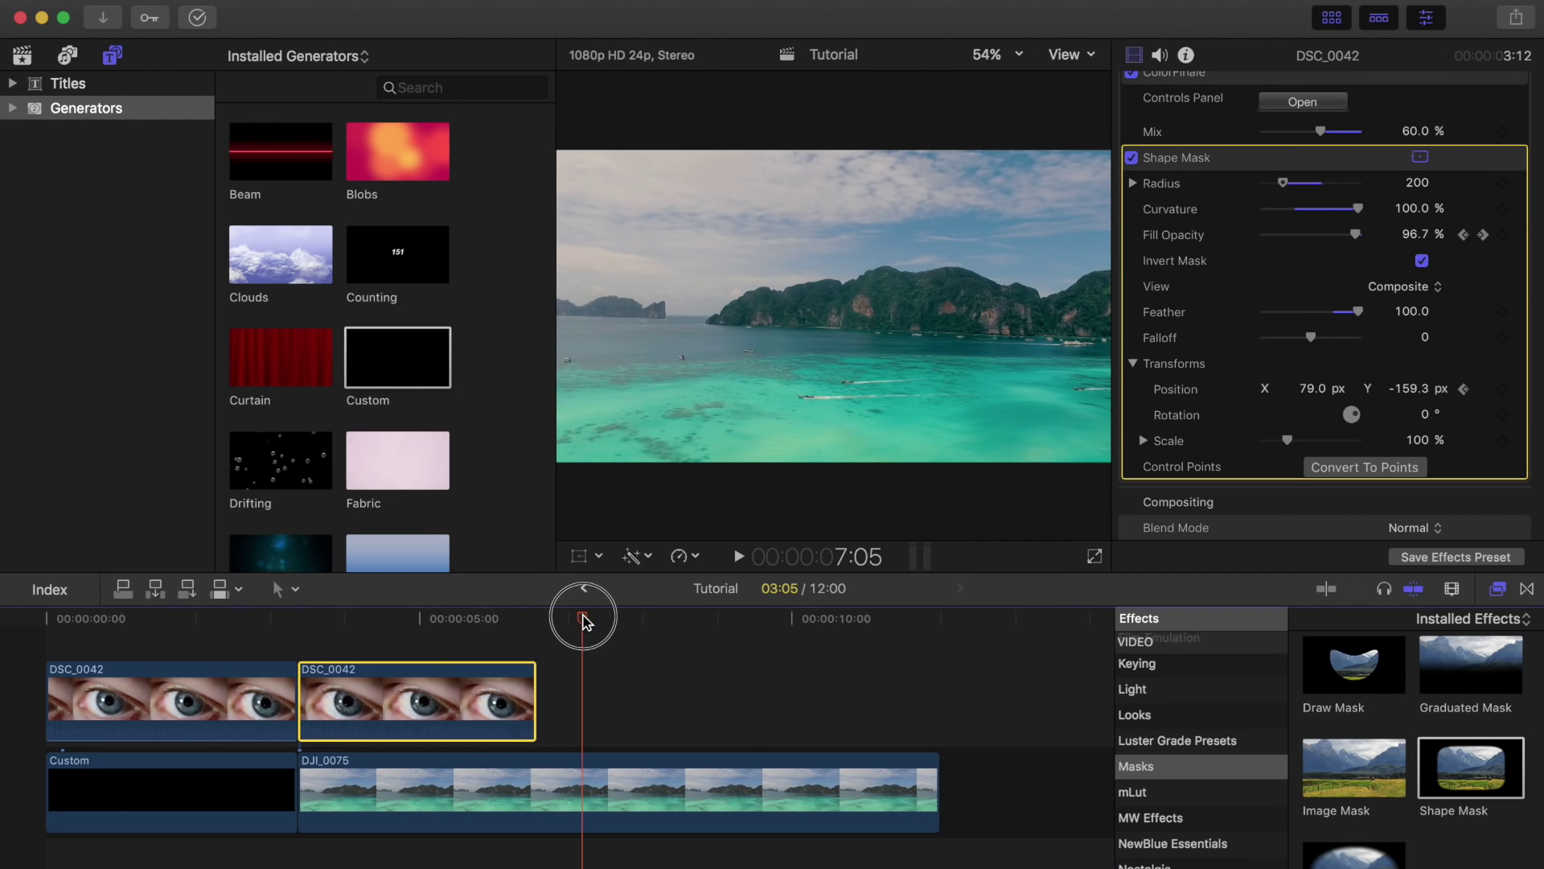
{"action": "left_click_drag", "start_coordinate": [584, 623], "coordinate": [580, 621]}
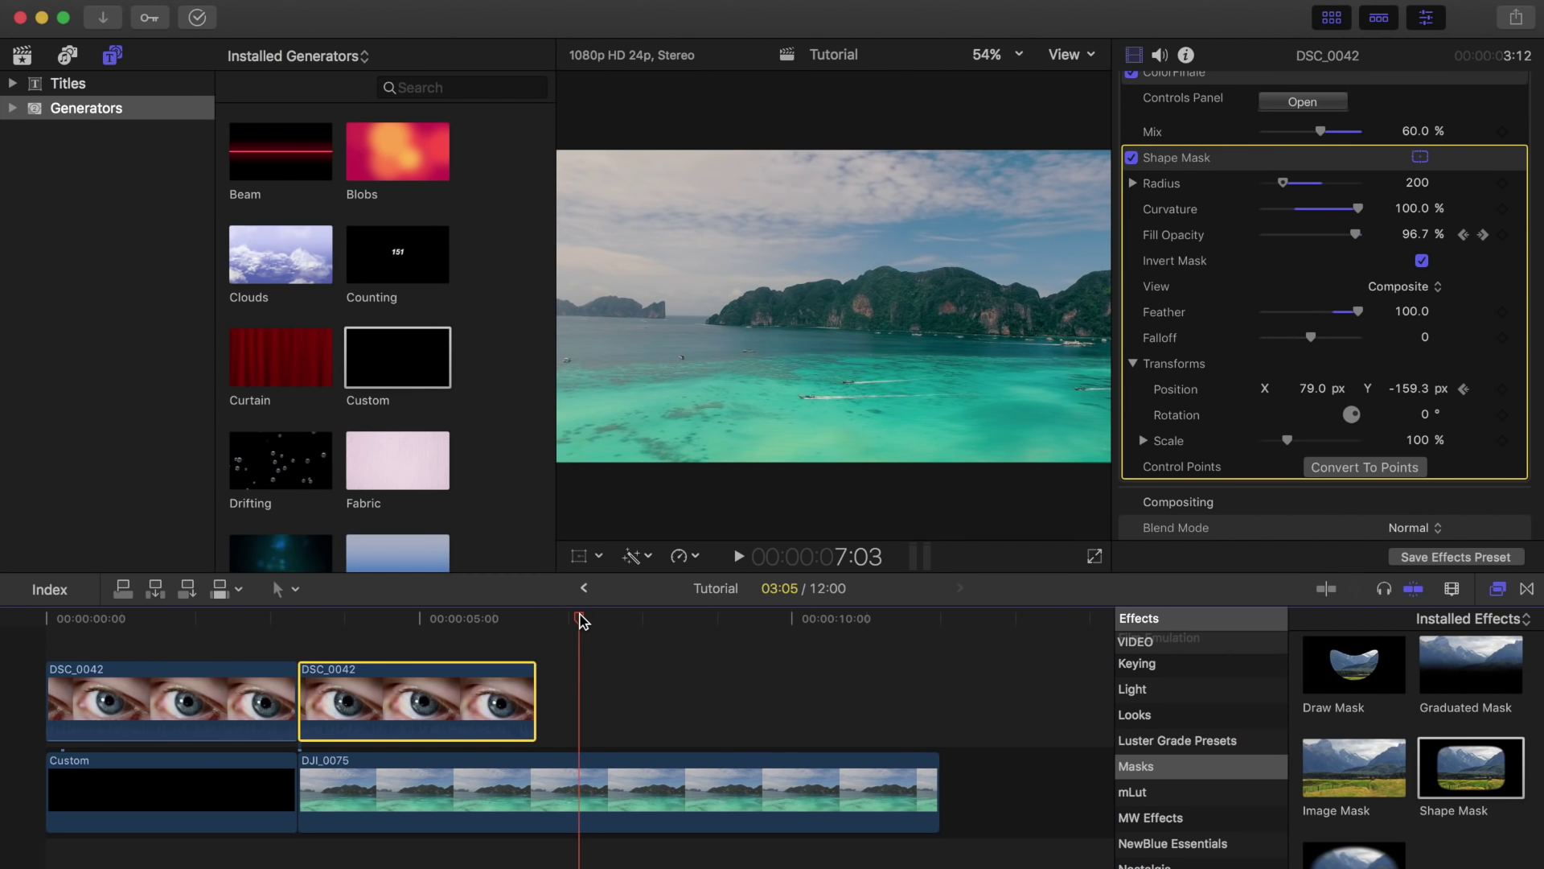
Hide the browser to enlarge the viewer, and make the second eye clip a compound clip named Tutorial Clip in the TEST event.
{"action": "left_click", "coordinate": [1332, 17]}
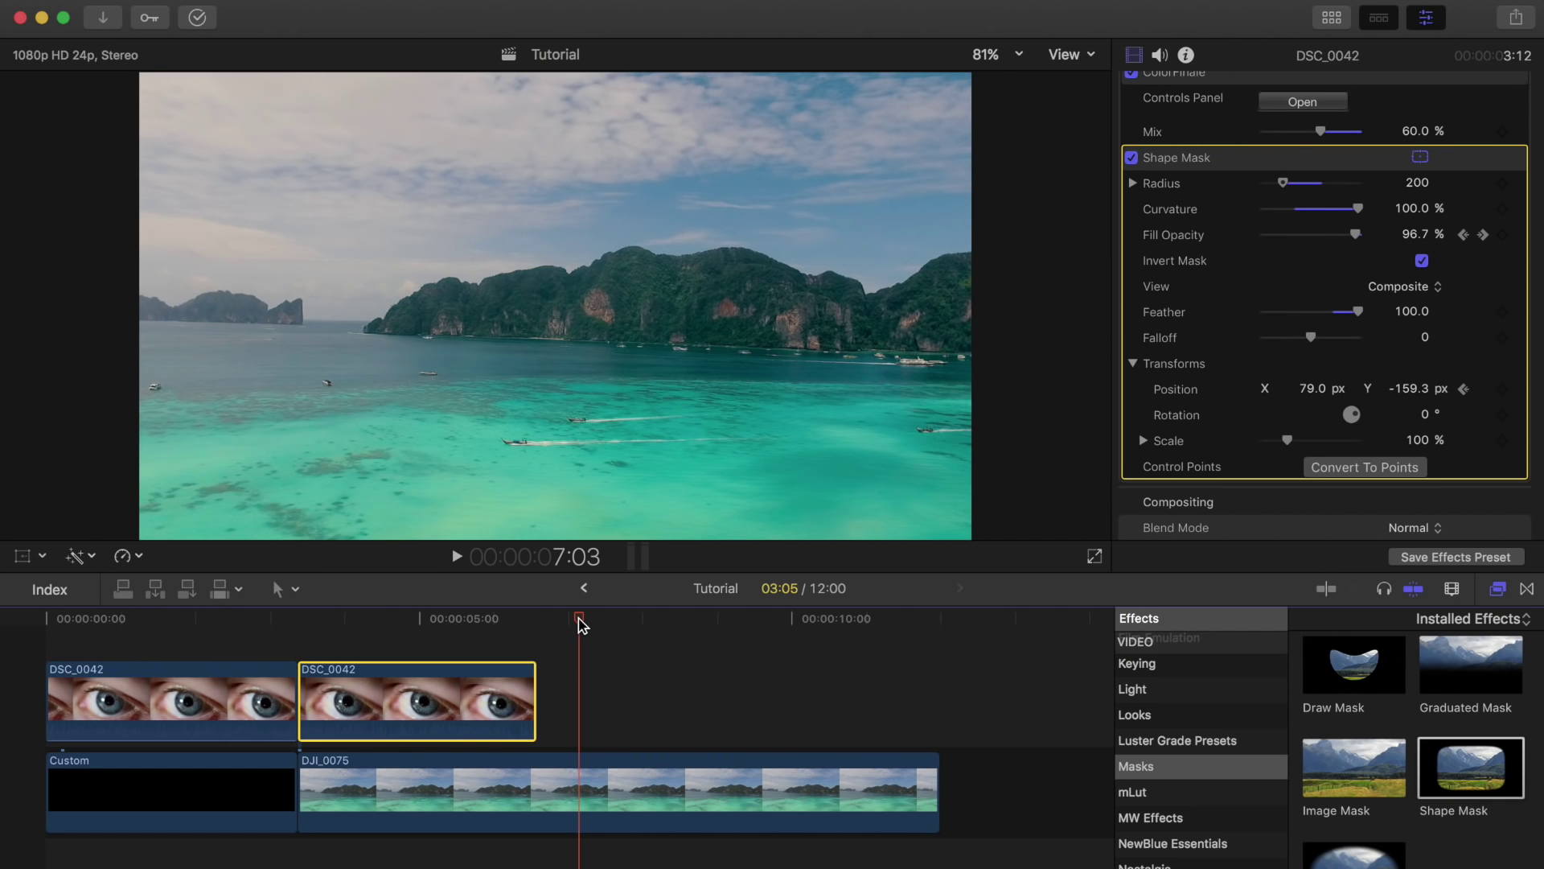
{"action": "left_click_drag", "start_coordinate": [579, 625], "coordinate": [537, 625]}
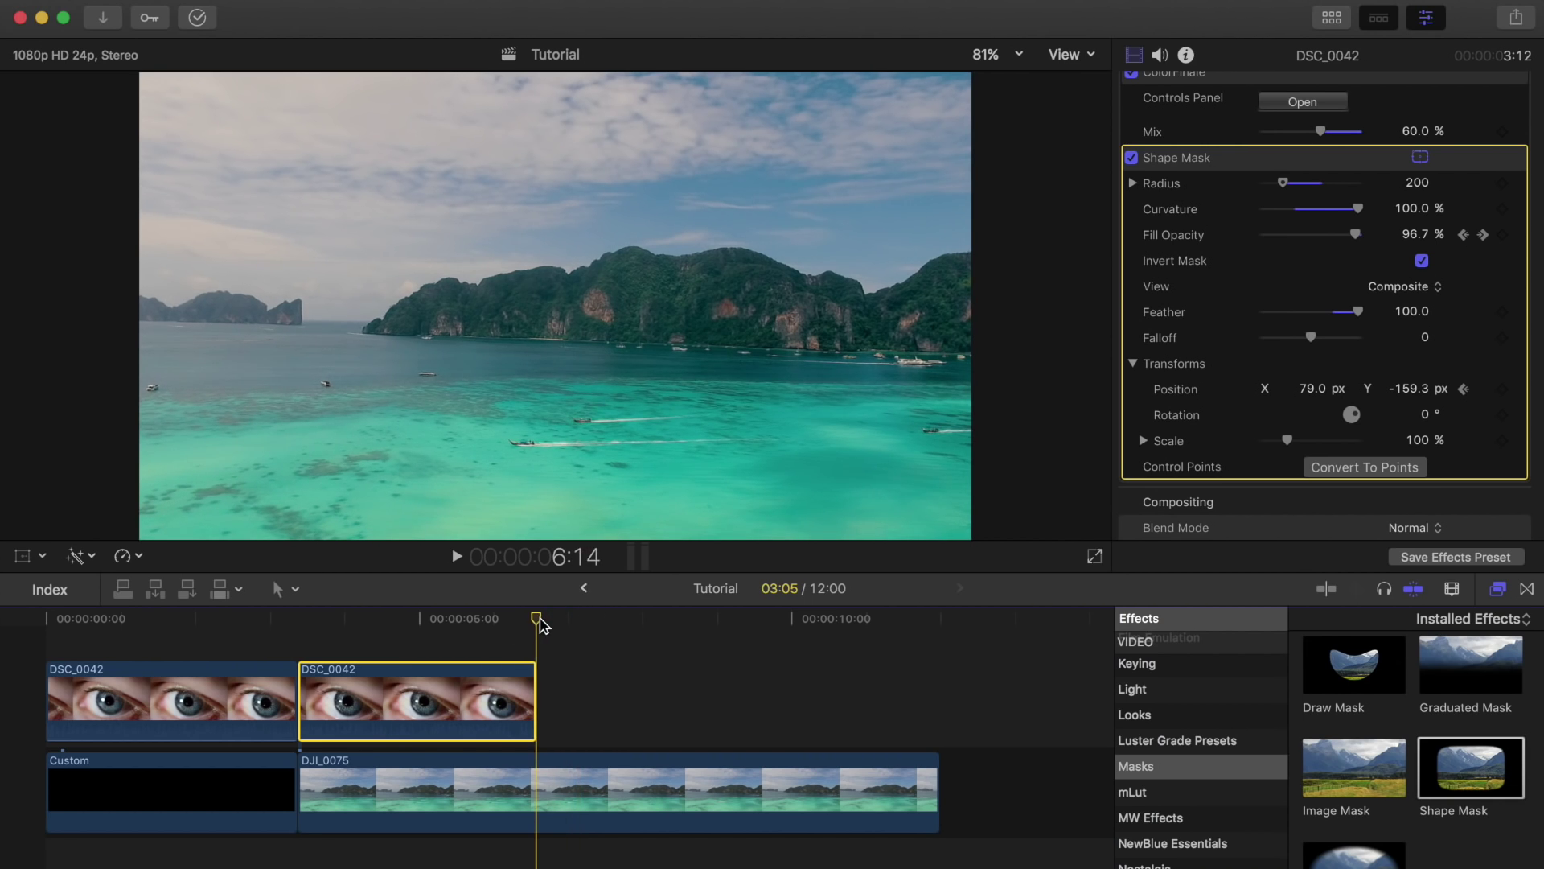
{"action": "right_click", "coordinate": [461, 689]}
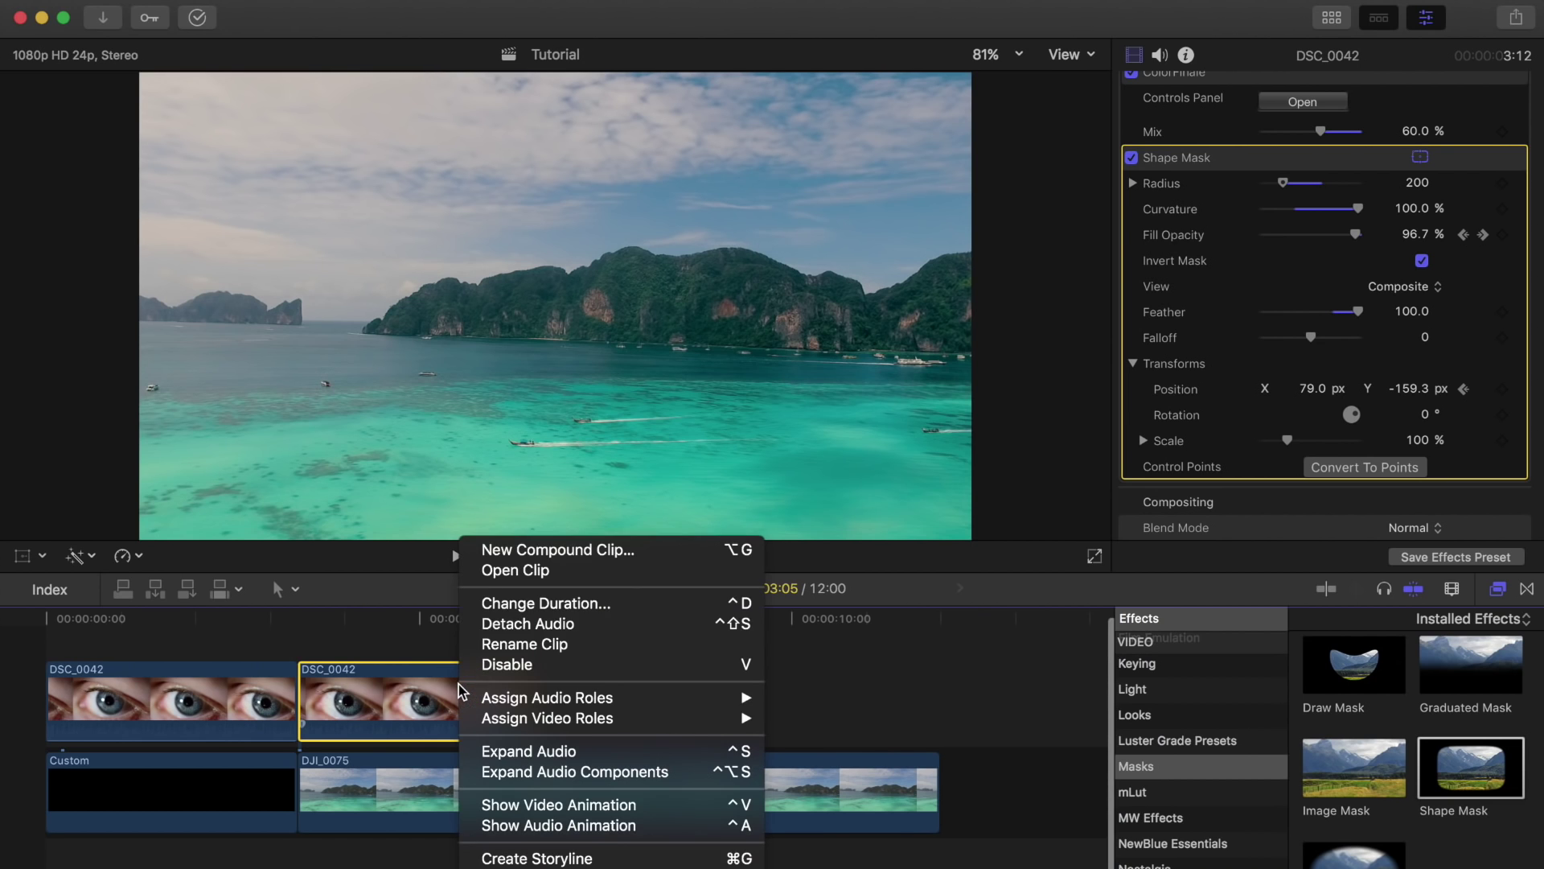
{"action": "left_click", "coordinate": [537, 548]}
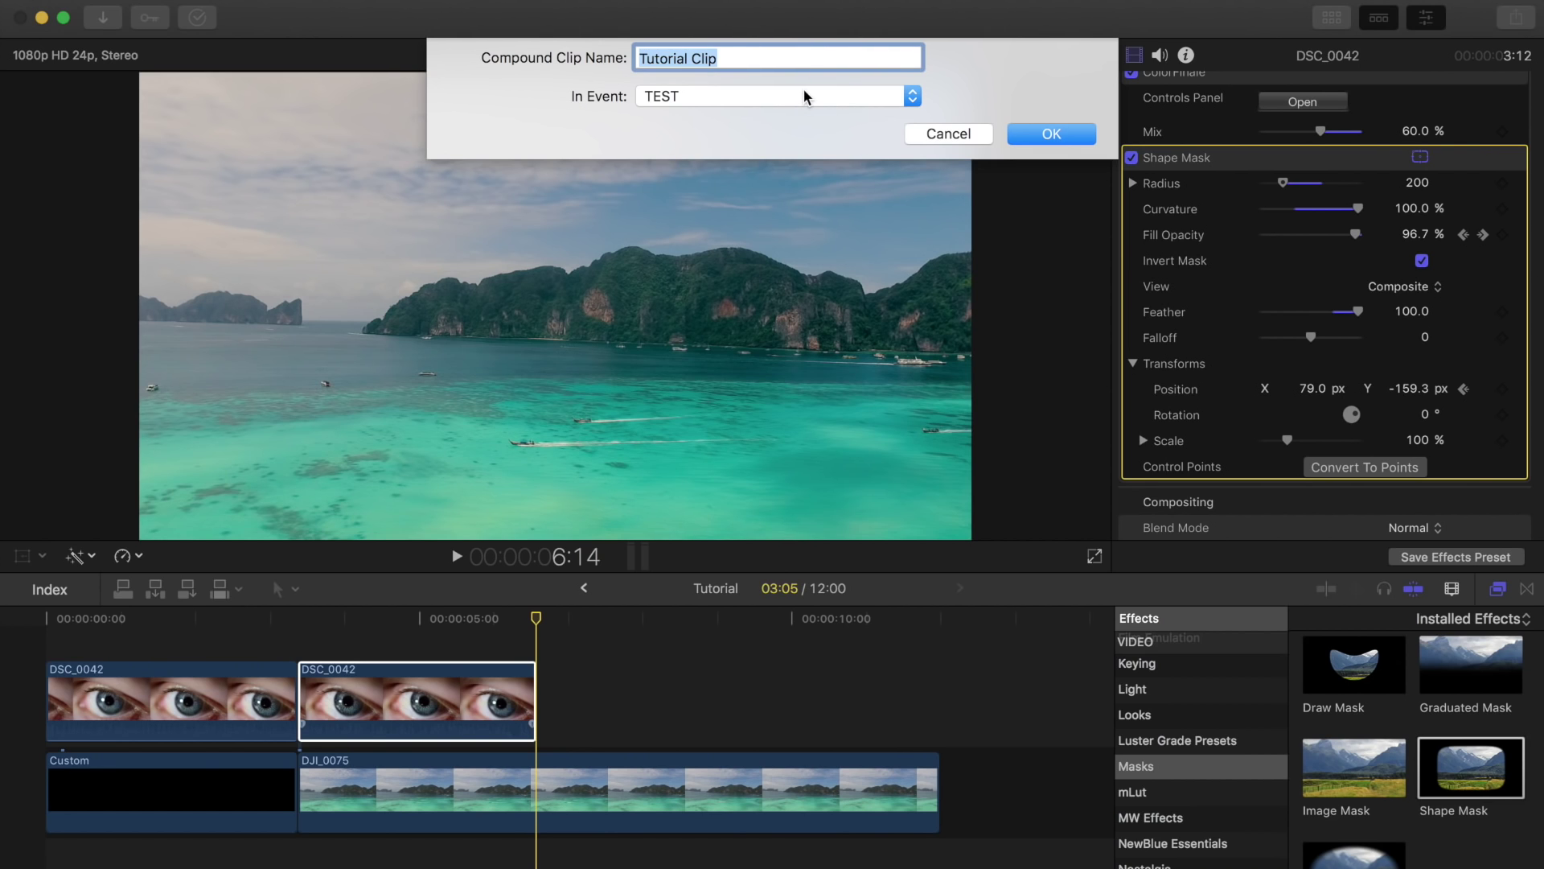
{"action": "key", "text": "Return"}
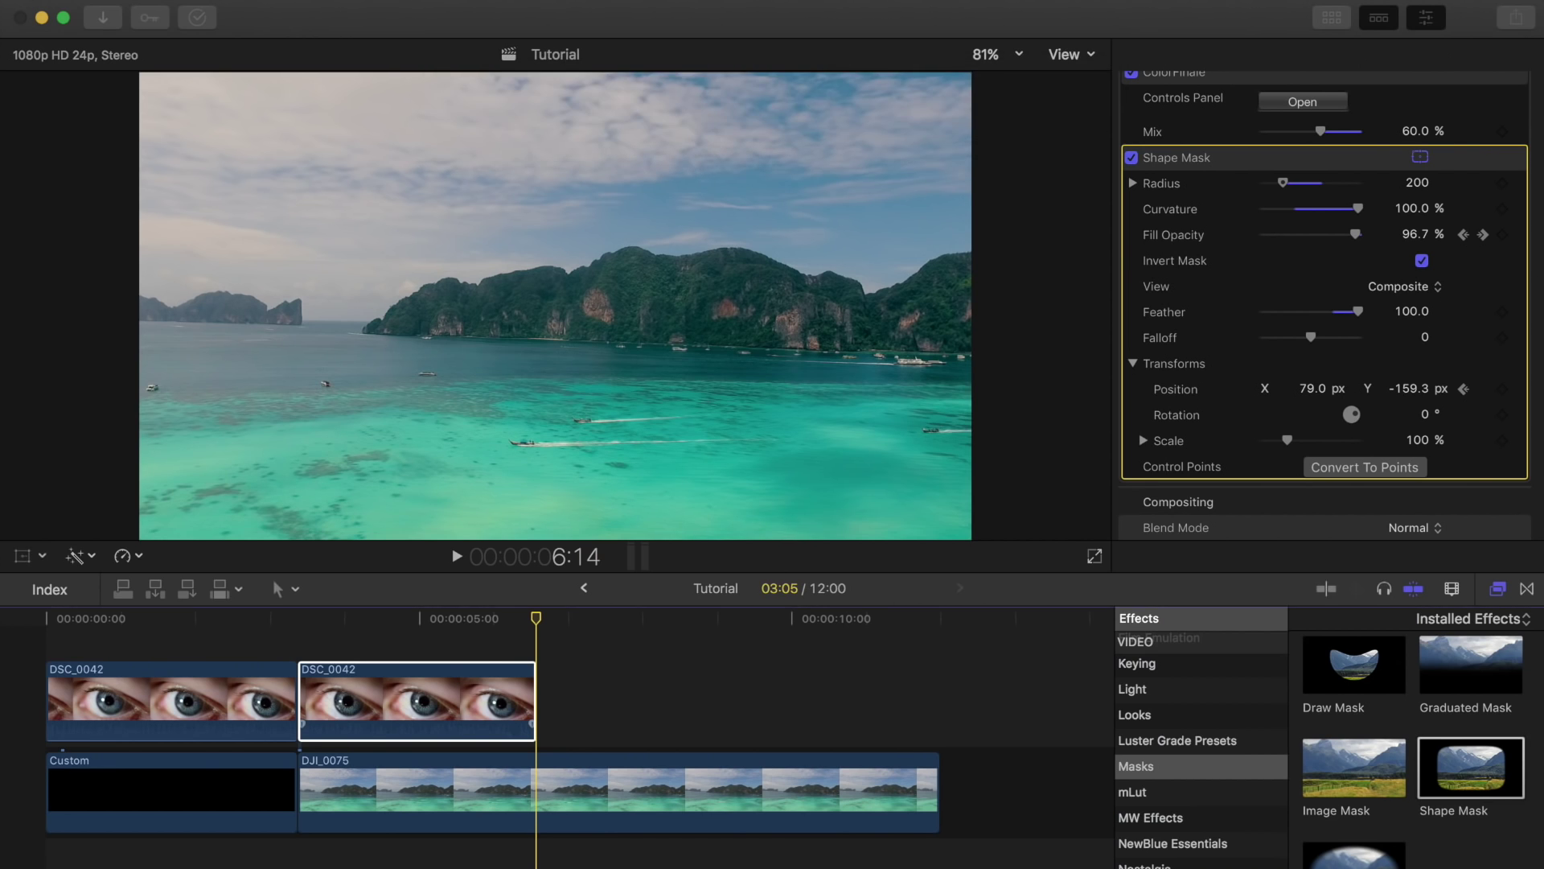
Split the compound clip at 6:04, 10 frames before its end.
{"action": "left_click", "coordinate": [515, 621]}
{"action": "mouse_move", "coordinate": [515, 621]}
{"action": "left_mouse_down"}
{"action": "mouse_move", "coordinate": [338, 636]}
{"action": "mouse_move", "coordinate": [533, 630]}
{"action": "left_mouse_up"}
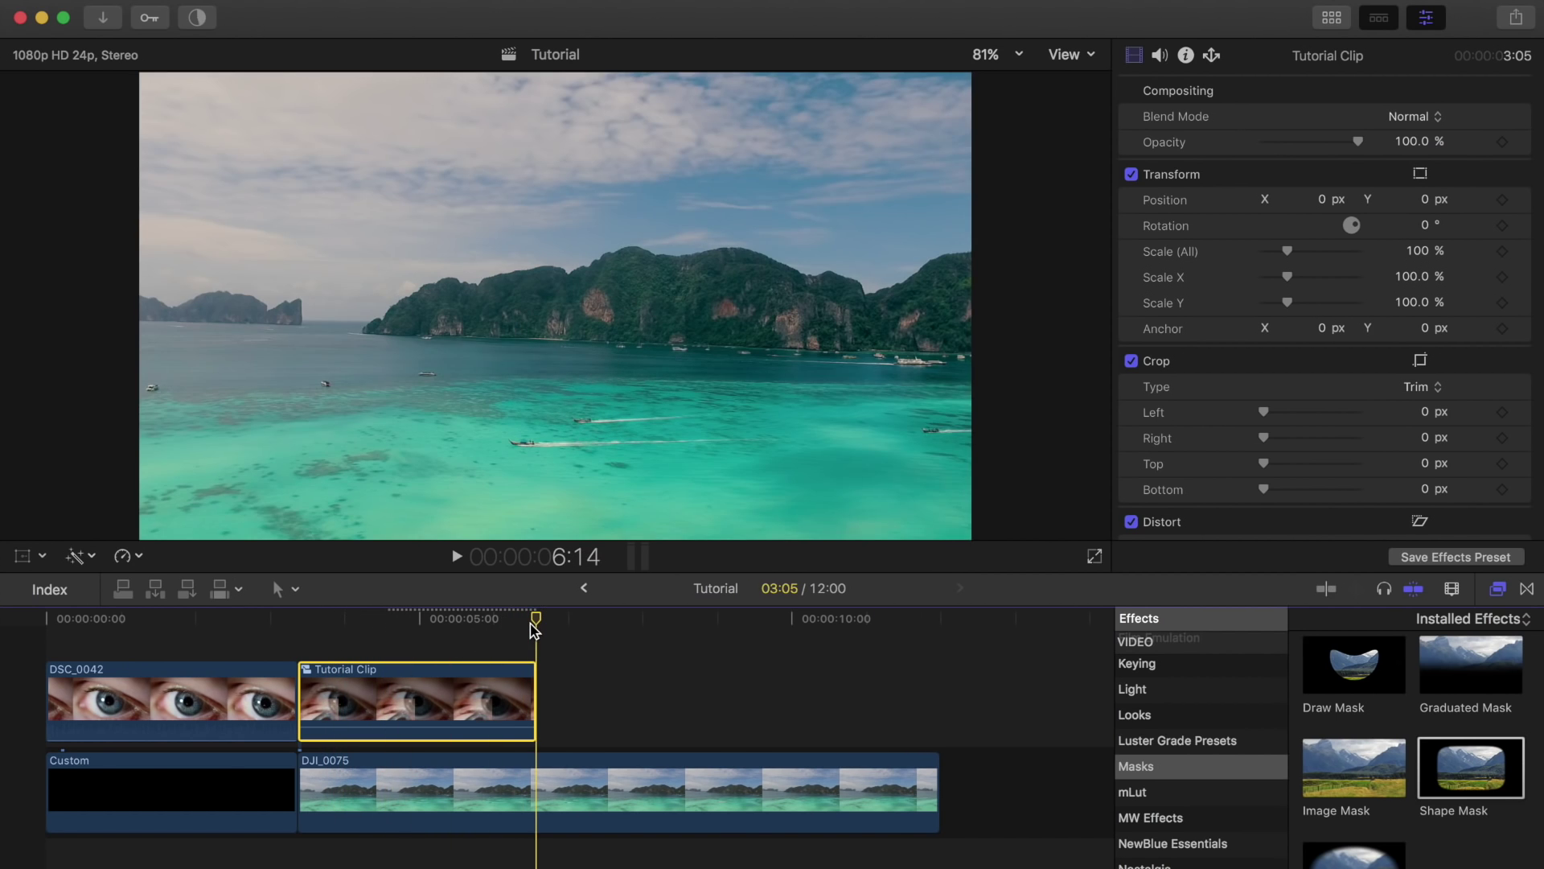
{"action": "key", "text": "shift+Left"}
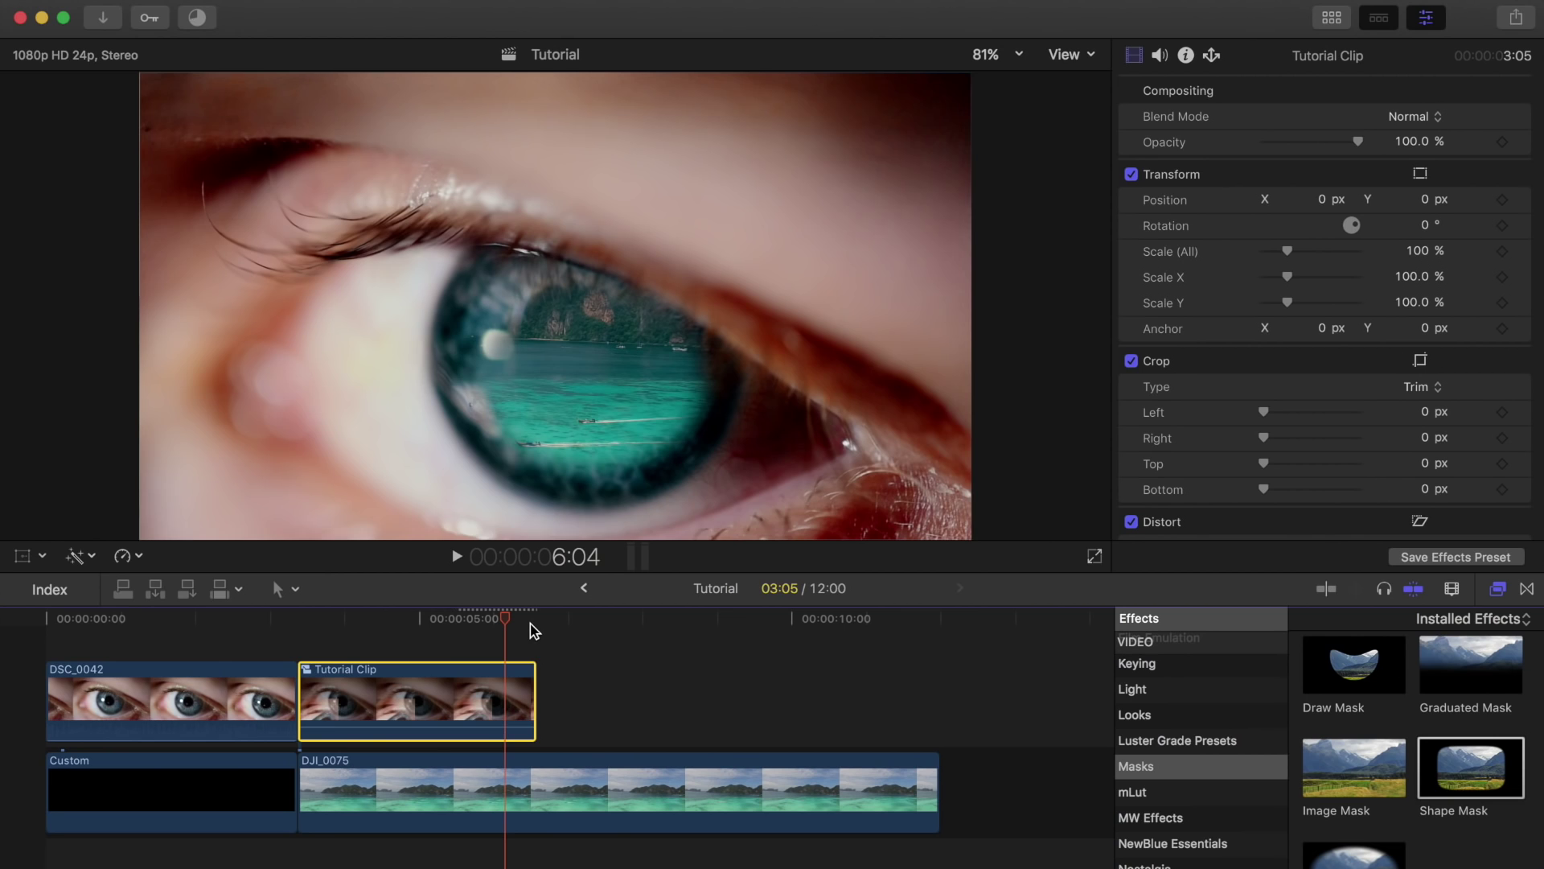
{"action": "key", "text": "shift+Right"}
{"action": "key", "text": "shift+Left"}
{"action": "key", "text": "super+b"}
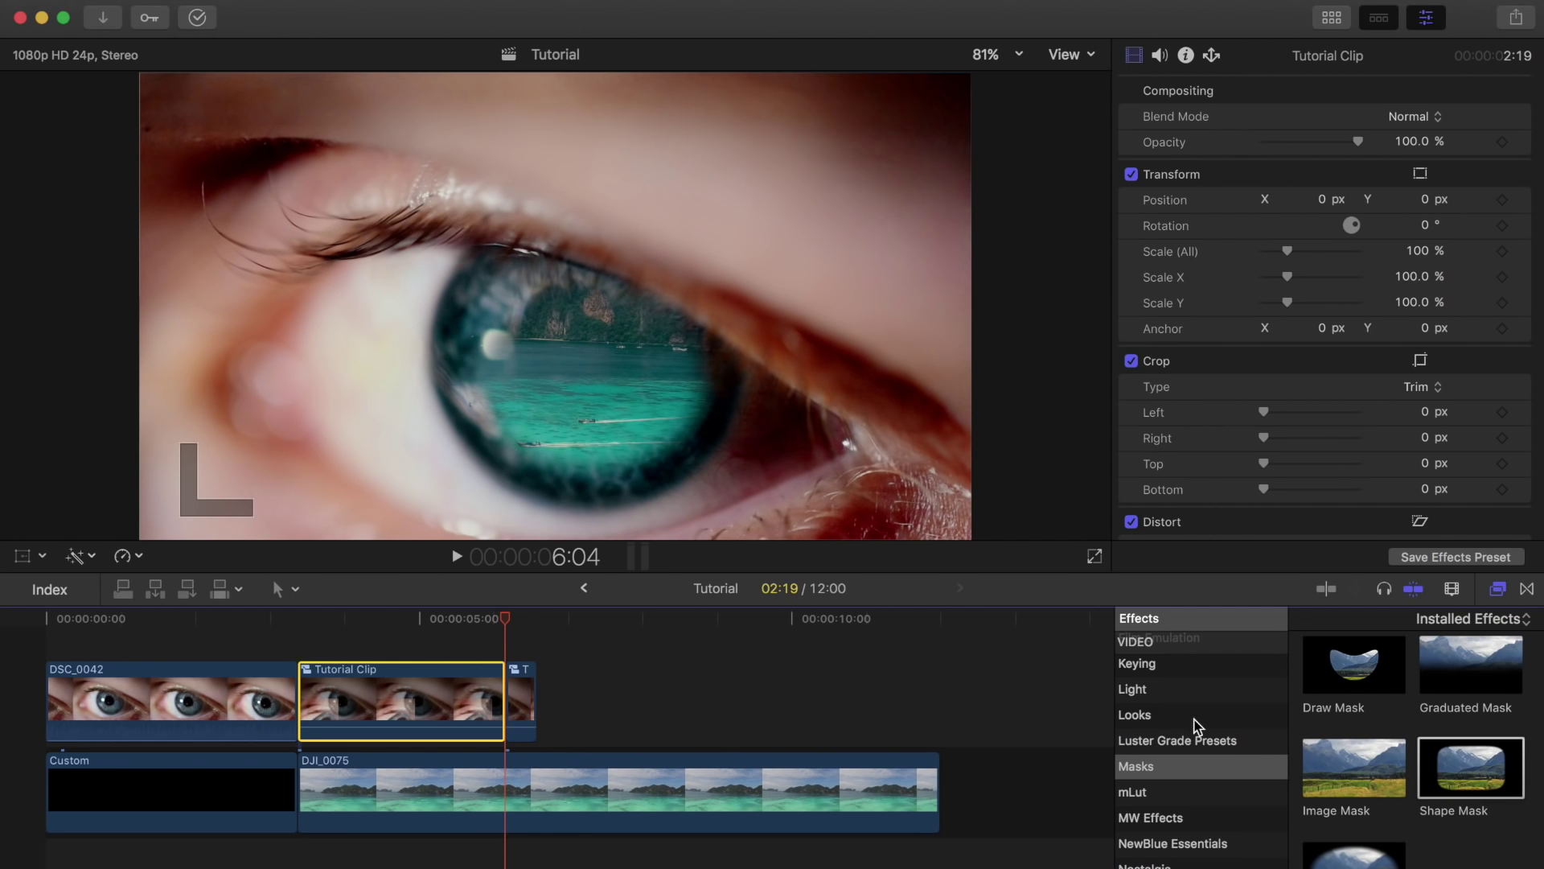
Try the CD ZoomOUT OUT effect from the Chung Dha Smooth Transitions category on the 10-frame end piece of the compound clip.
{"action": "scroll", "coordinate": [1204, 726], "scroll_direction": "down", "scroll_amount": 2}
{"action": "scroll", "coordinate": [1204, 726], "scroll_direction": "down", "scroll_amount": 3}
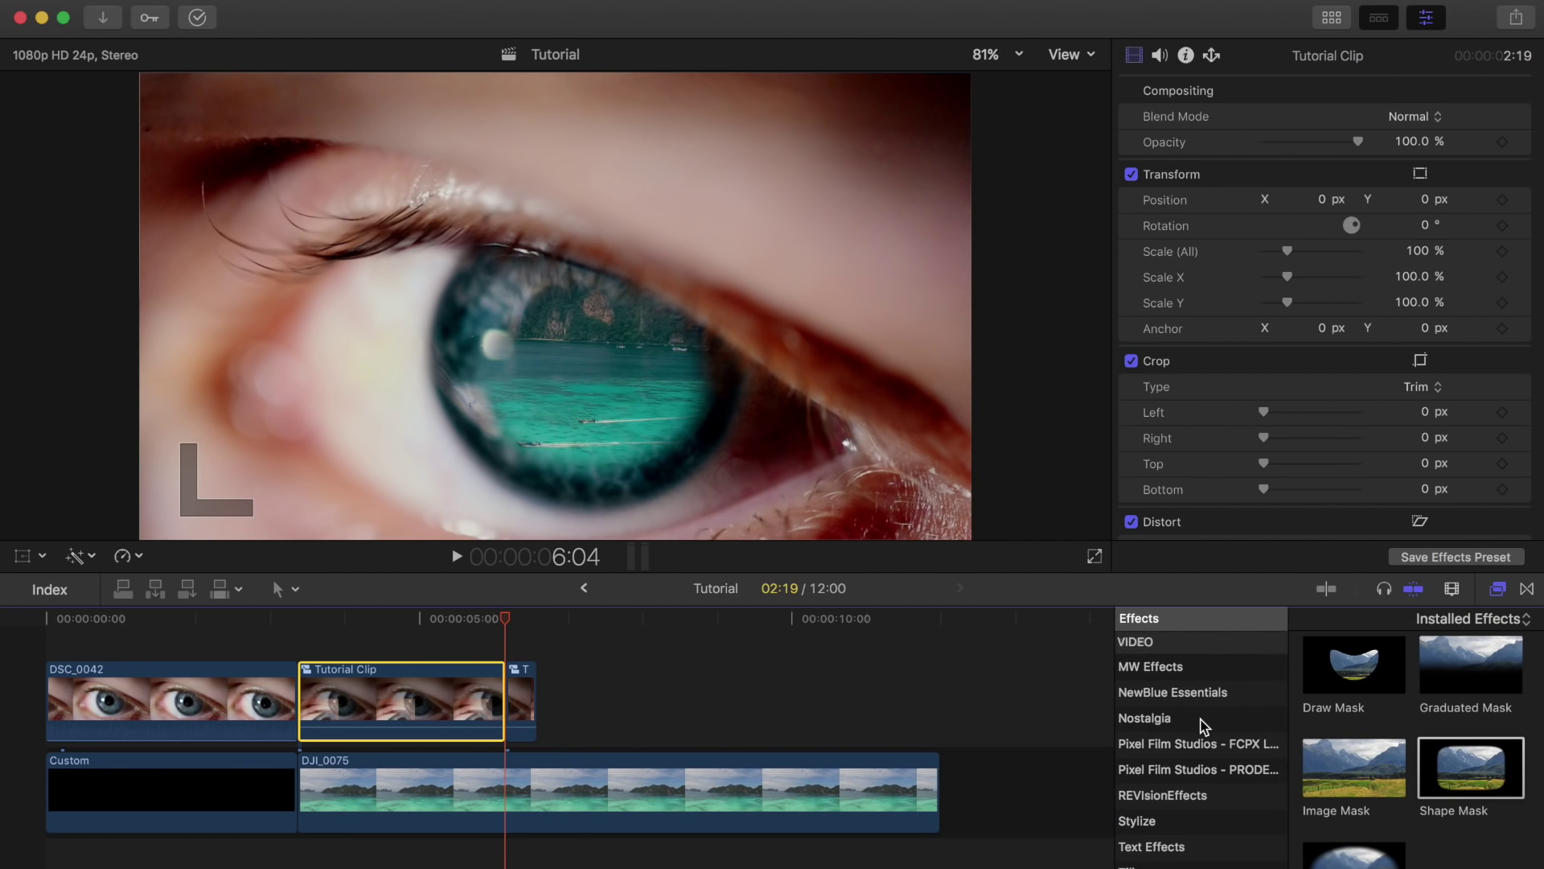
{"action": "scroll", "coordinate": [1204, 726], "scroll_direction": "down", "scroll_amount": 4}
{"action": "scroll", "coordinate": [1204, 727], "scroll_direction": "up", "scroll_amount": 5}
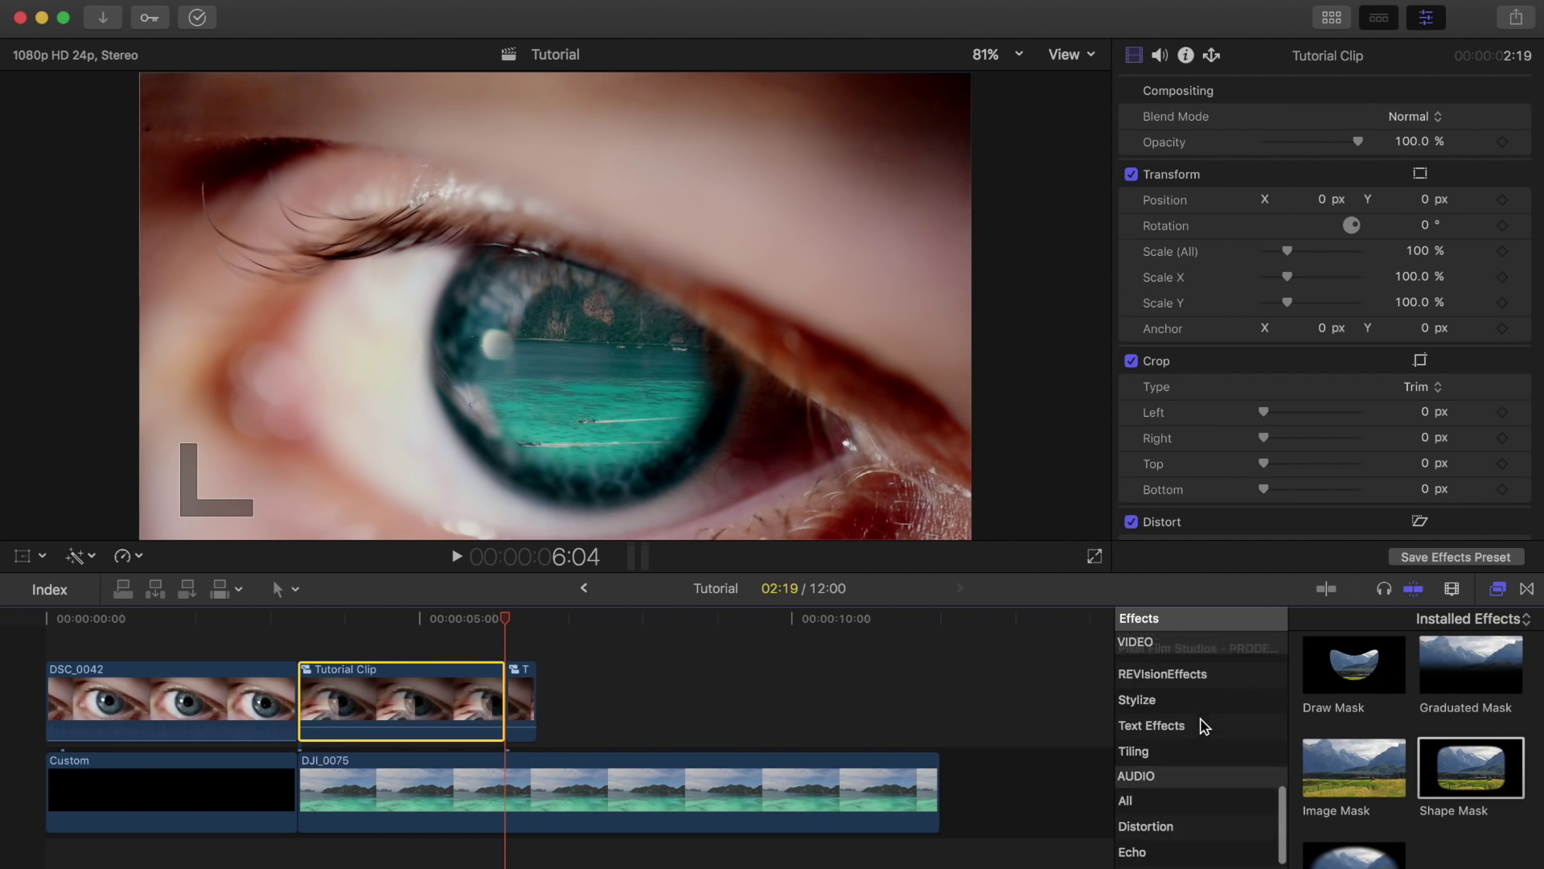
{"action": "scroll", "coordinate": [1204, 727], "scroll_direction": "up", "scroll_amount": 5}
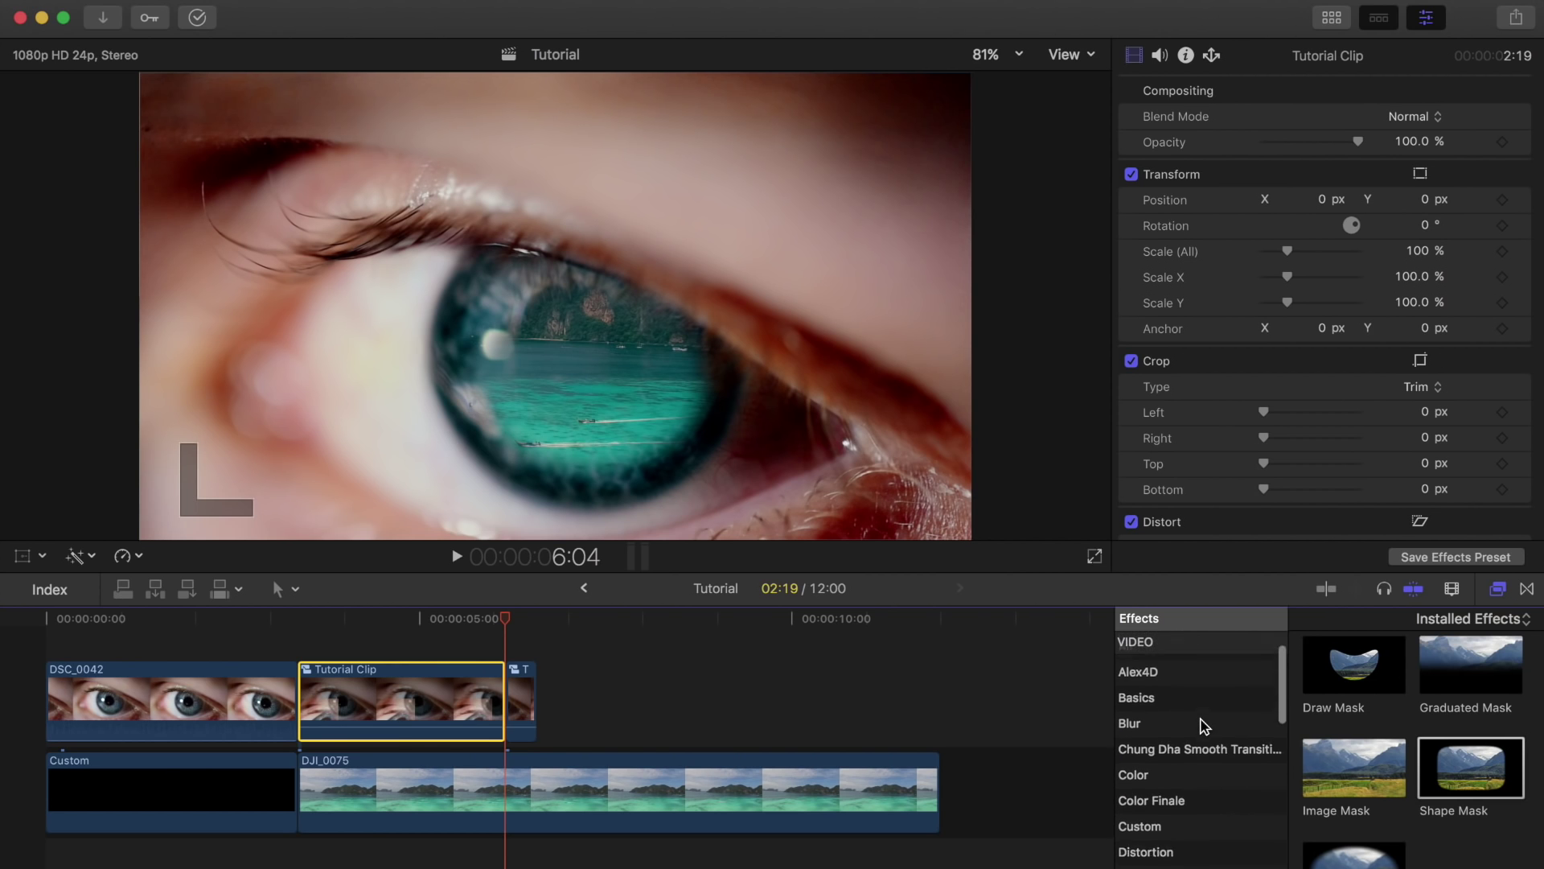
{"action": "left_click", "coordinate": [1204, 768]}
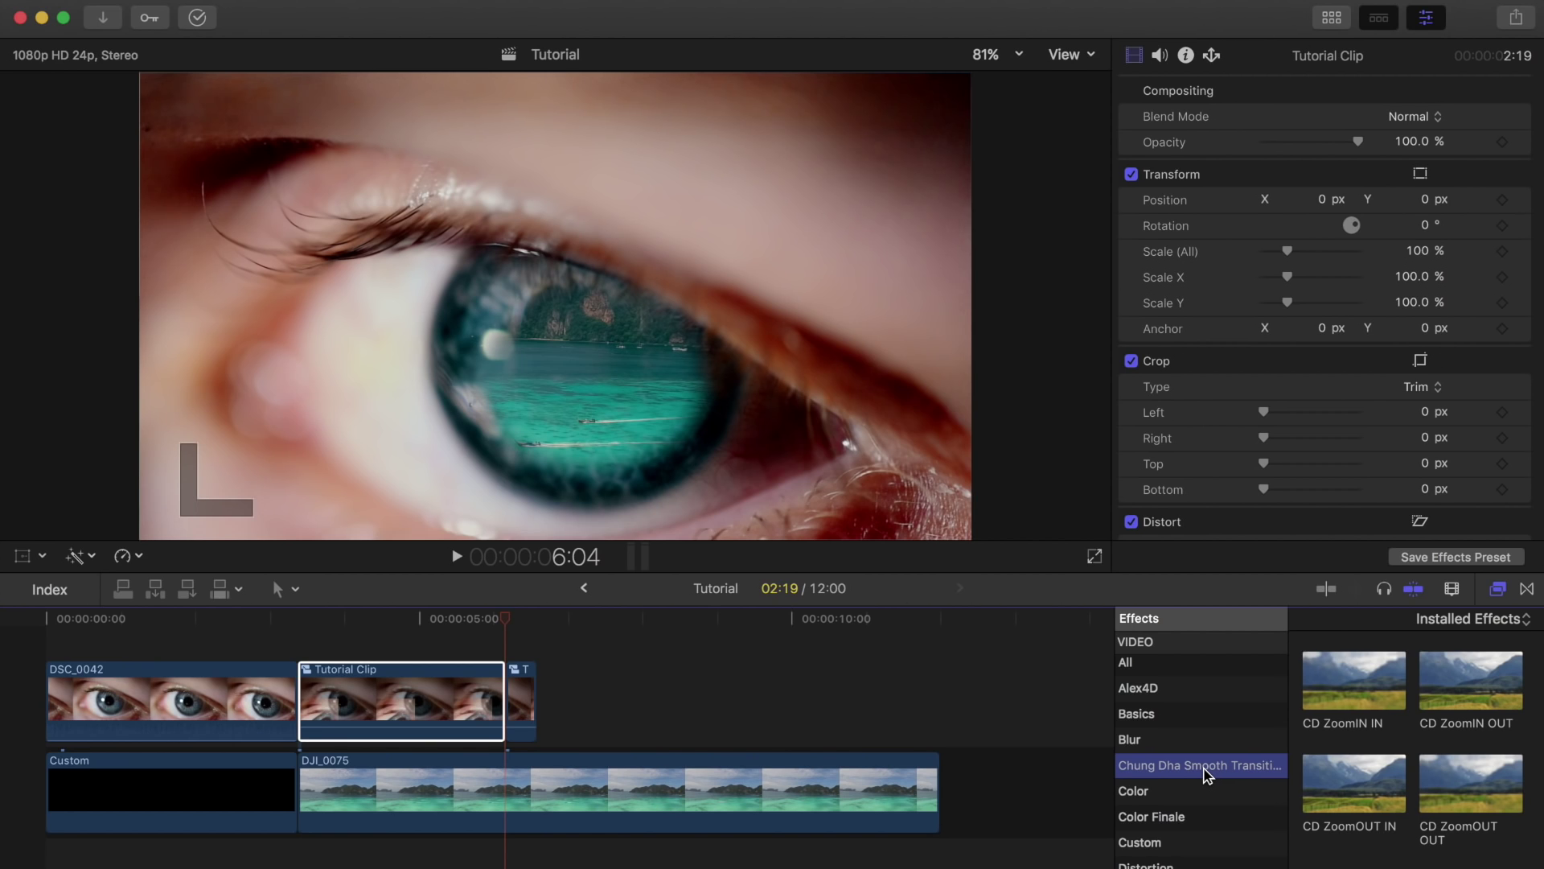
{"action": "left_click", "coordinate": [525, 698]}
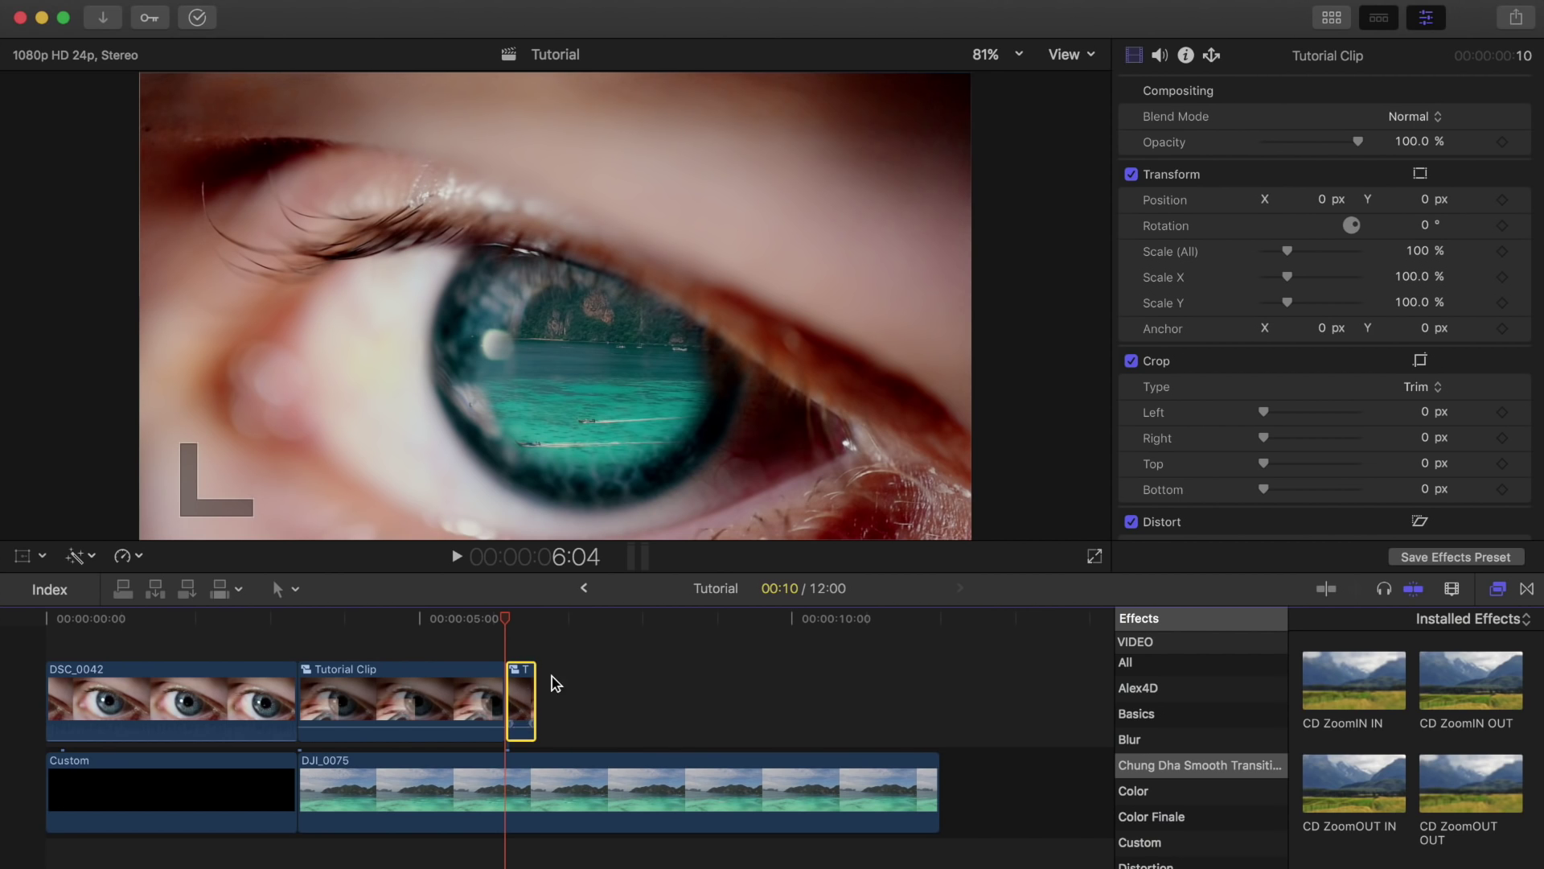
{"action": "left_click", "coordinate": [1453, 768]}
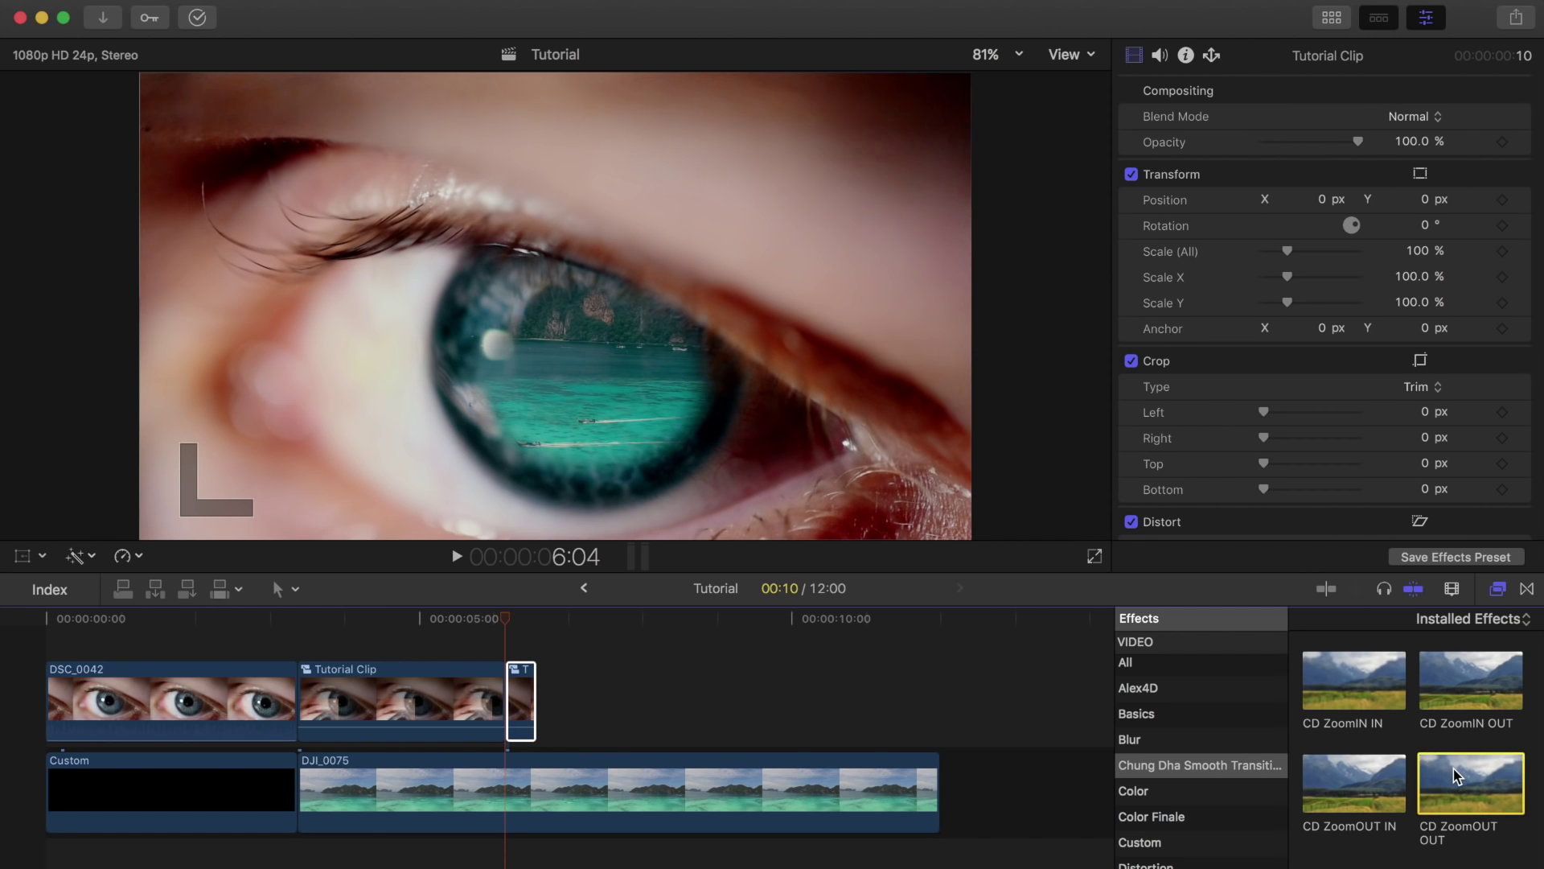
{"action": "left_click_drag", "start_coordinate": [1454, 769], "coordinate": [522, 682]}
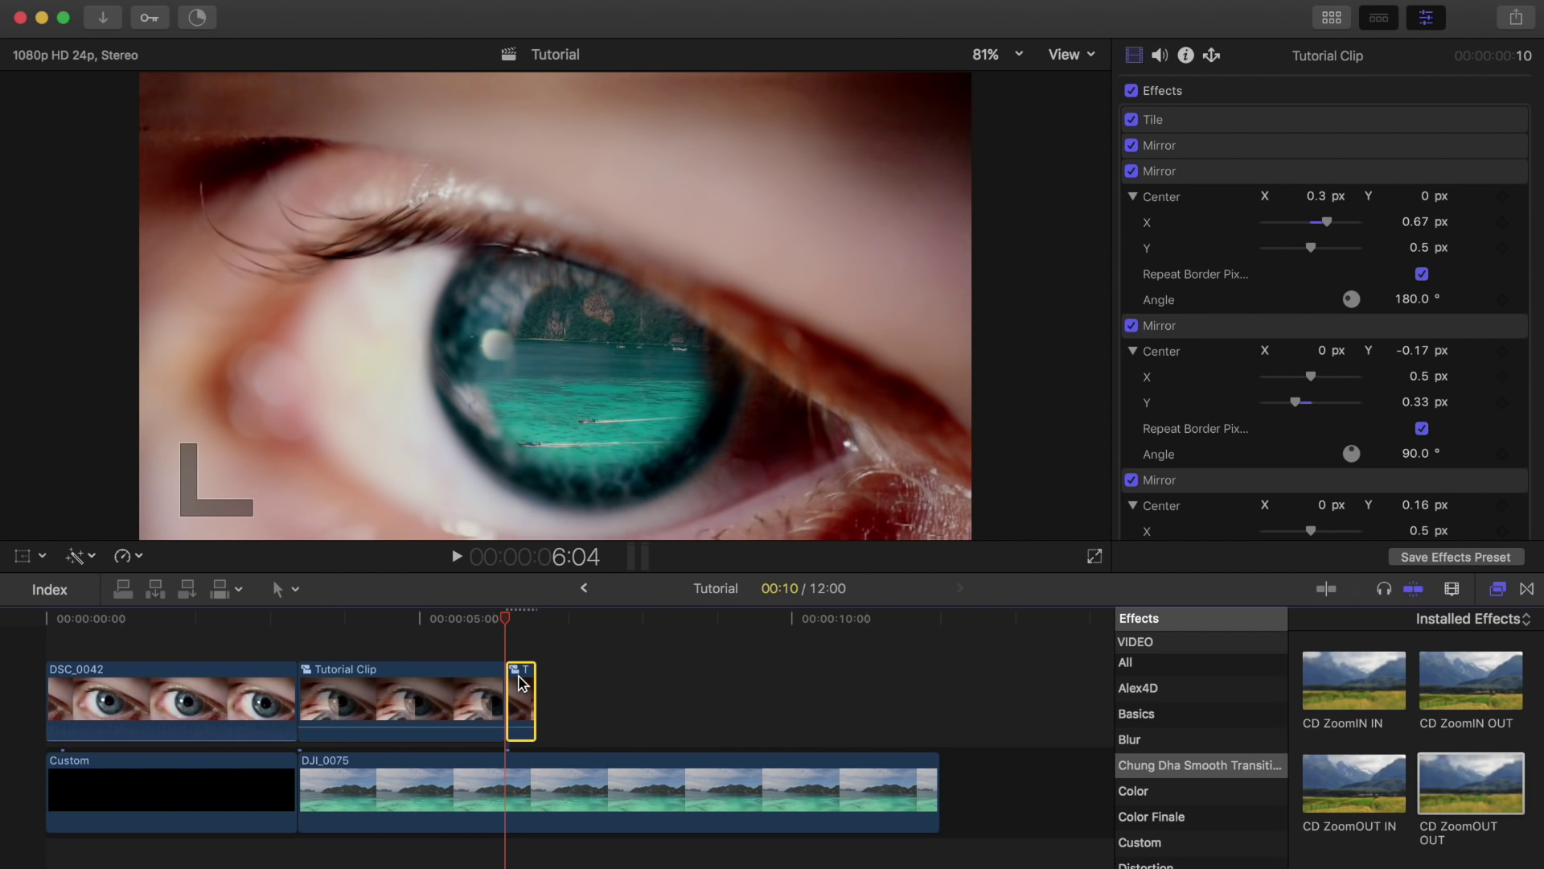
Play across the 10-frame end piece into the island clip, and remove the zoom-out effect from the piece.
{"action": "left_click_drag", "start_coordinate": [505, 619], "coordinate": [493, 626]}
{"action": "key", "text": "space"}
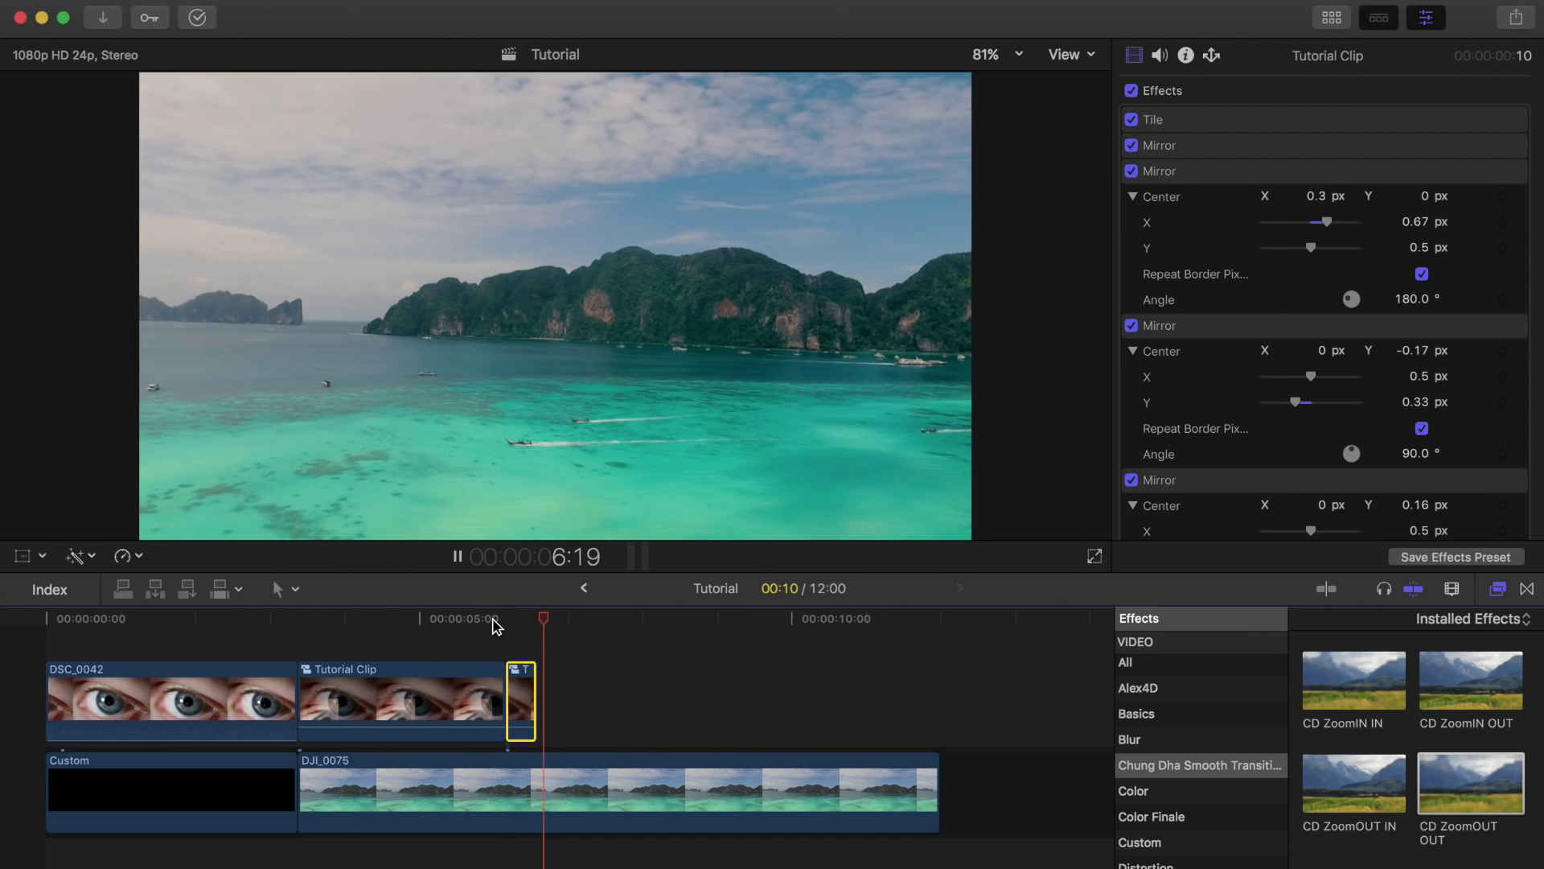
{"action": "key", "text": "space"}
{"action": "key", "text": "alt+super+x"}
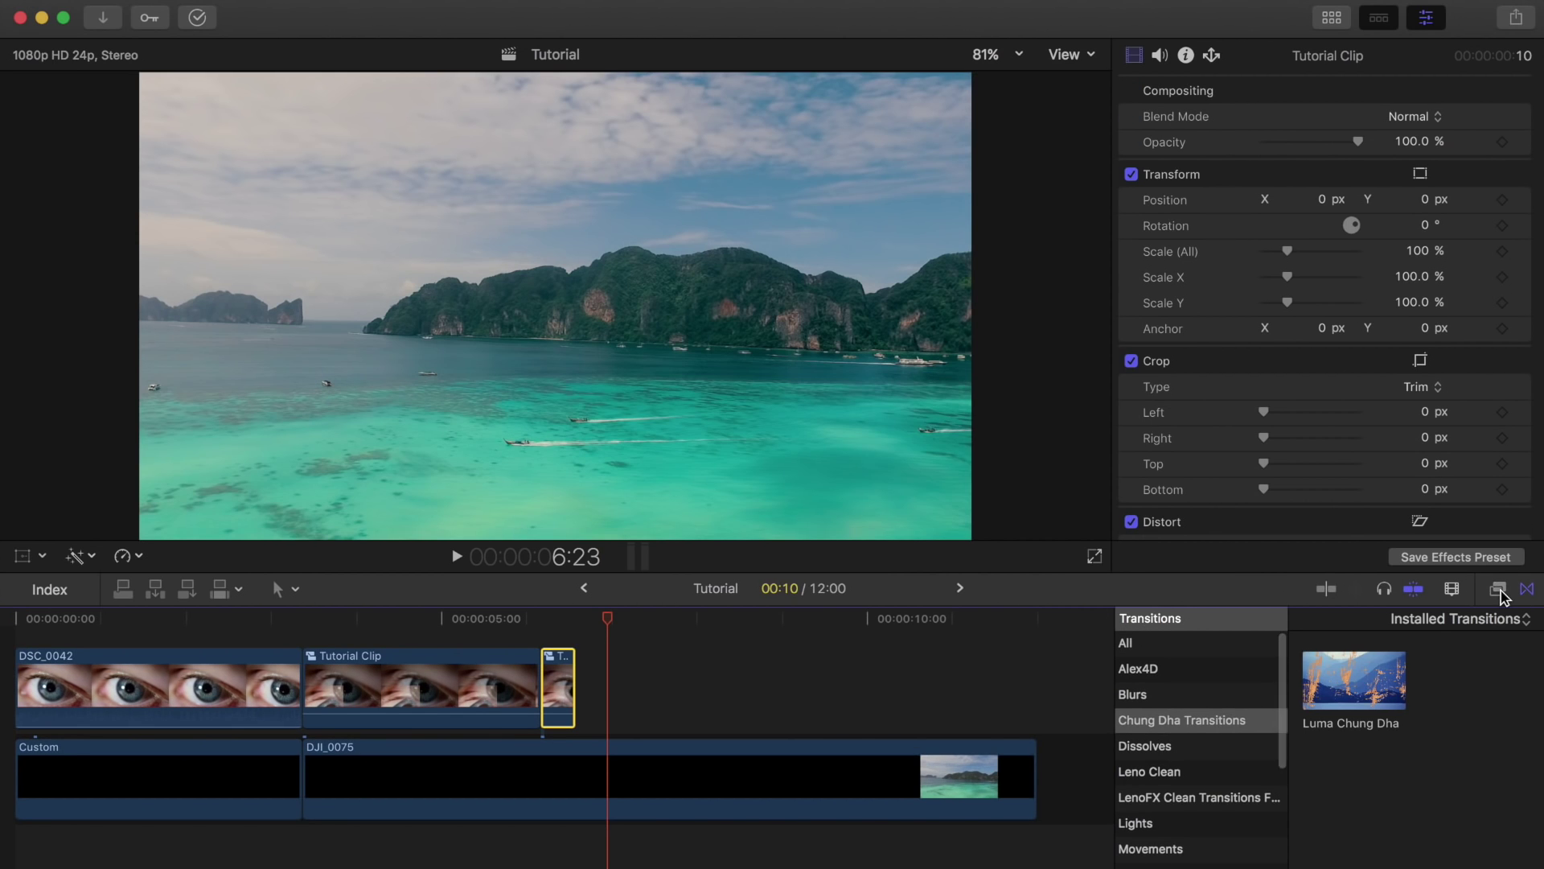
Apply the Chung Dha CD ZoomIN OUT effect to the 10-frame end piece and play the transition from 5:01.
{"action": "left_click", "coordinate": [1498, 589]}
{"action": "left_click", "coordinate": [1231, 795]}
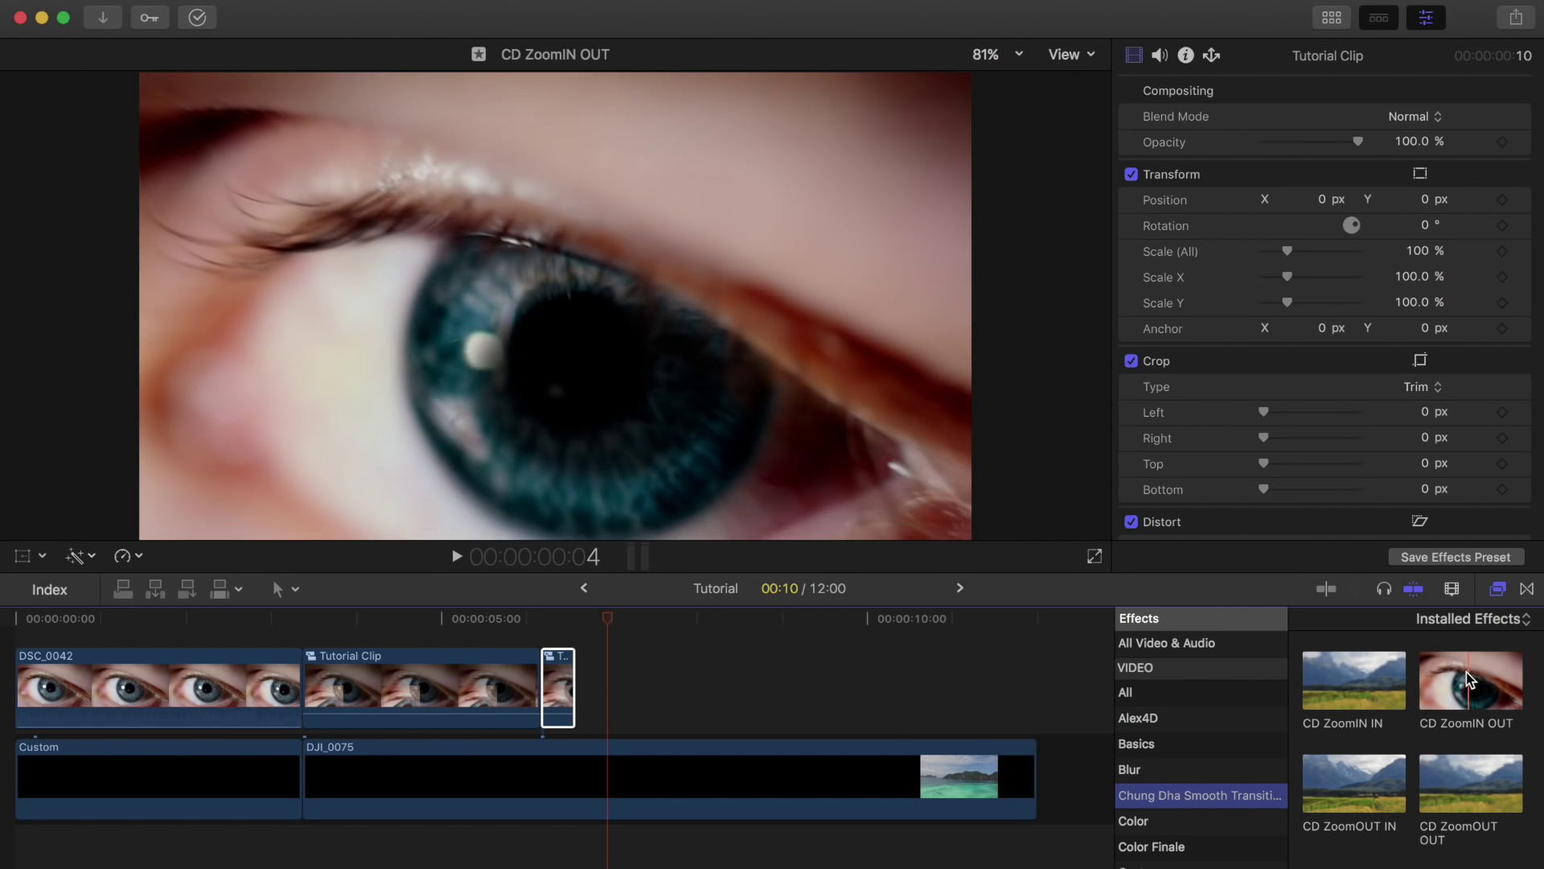
{"action": "left_click_drag", "start_coordinate": [1465, 674], "coordinate": [558, 678]}
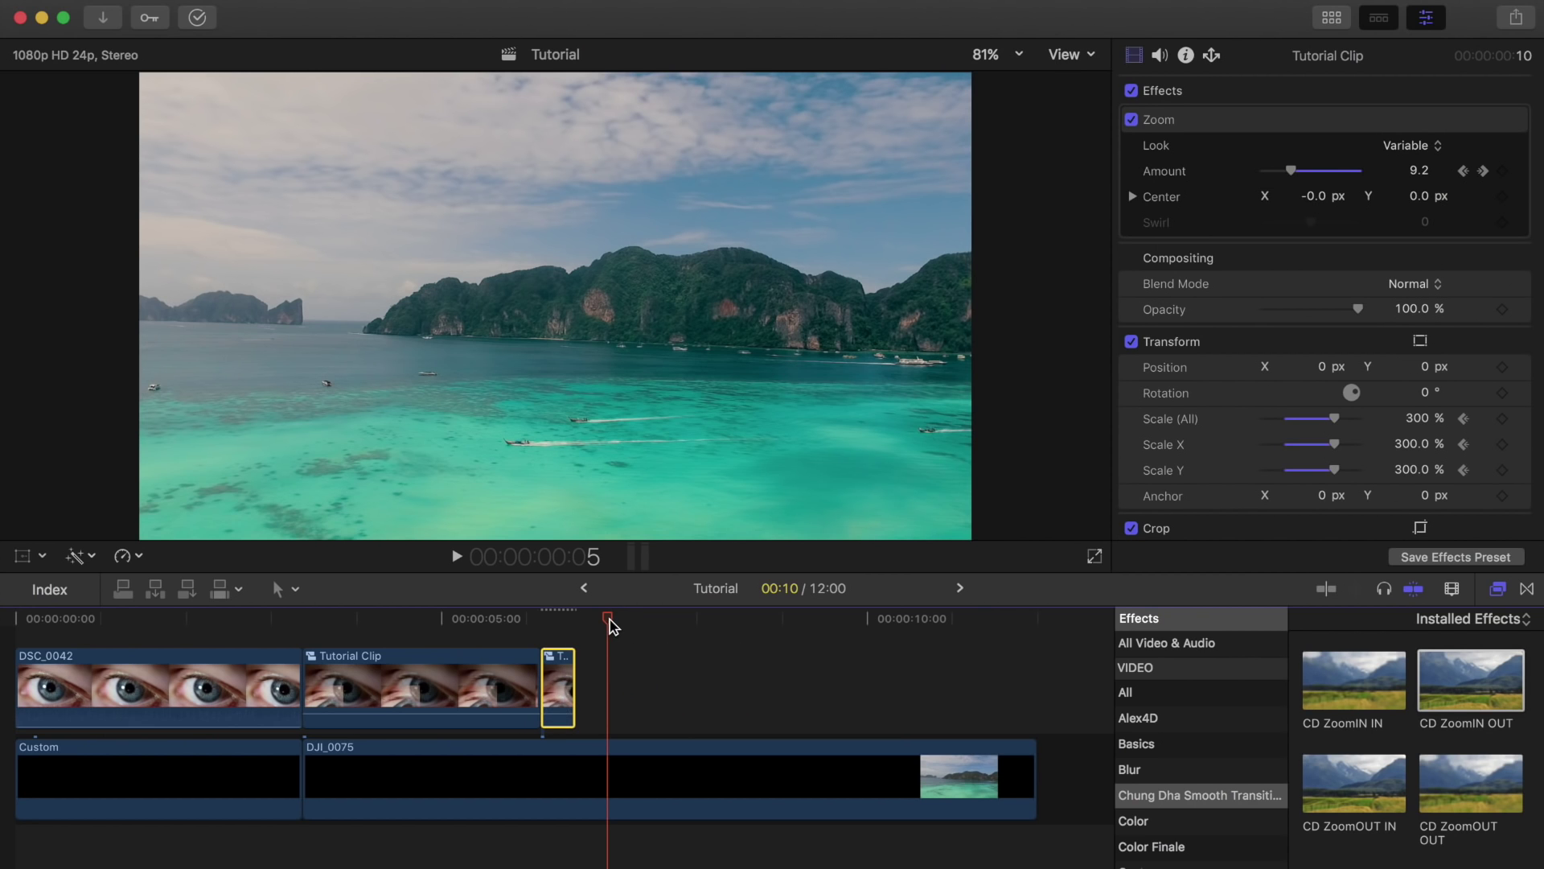
{"action": "left_click_drag", "start_coordinate": [608, 627], "coordinate": [450, 627]}
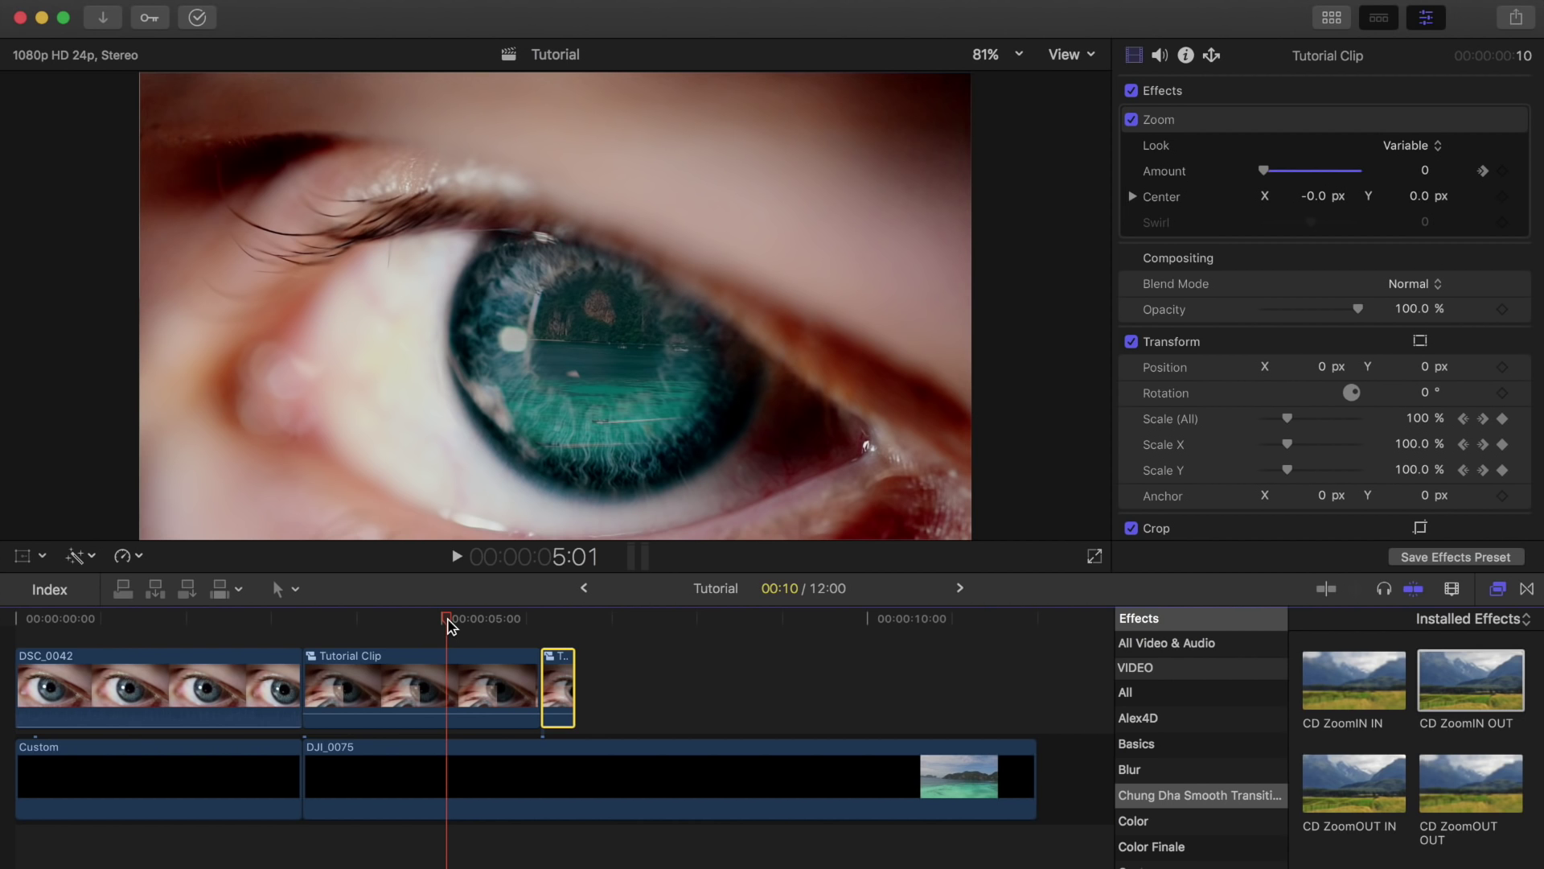
{"action": "key", "text": "space"}
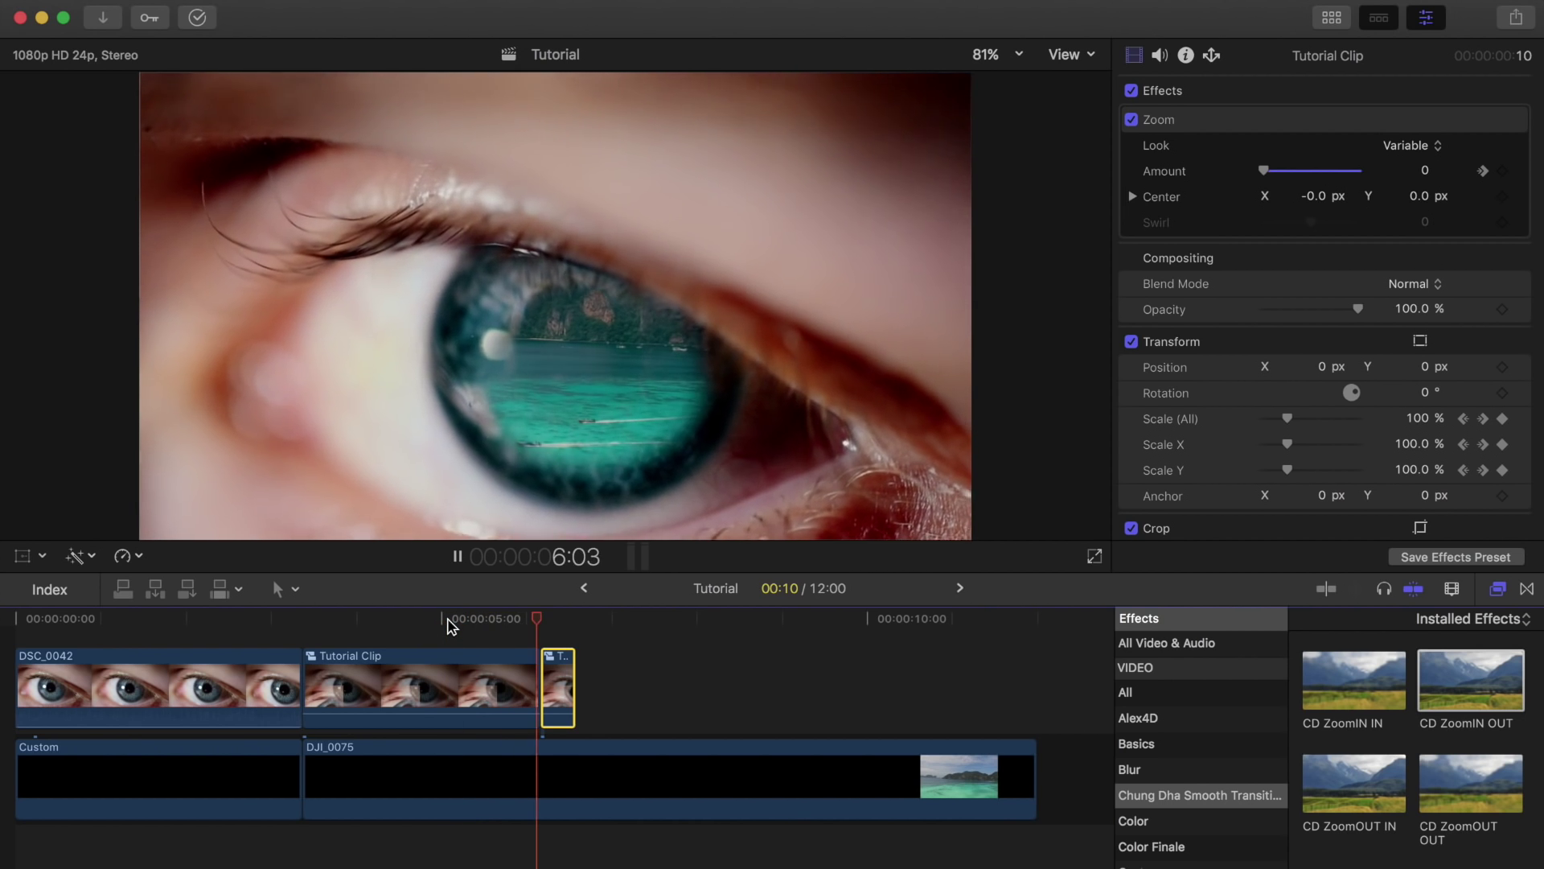
{"action": "key", "text": "space"}
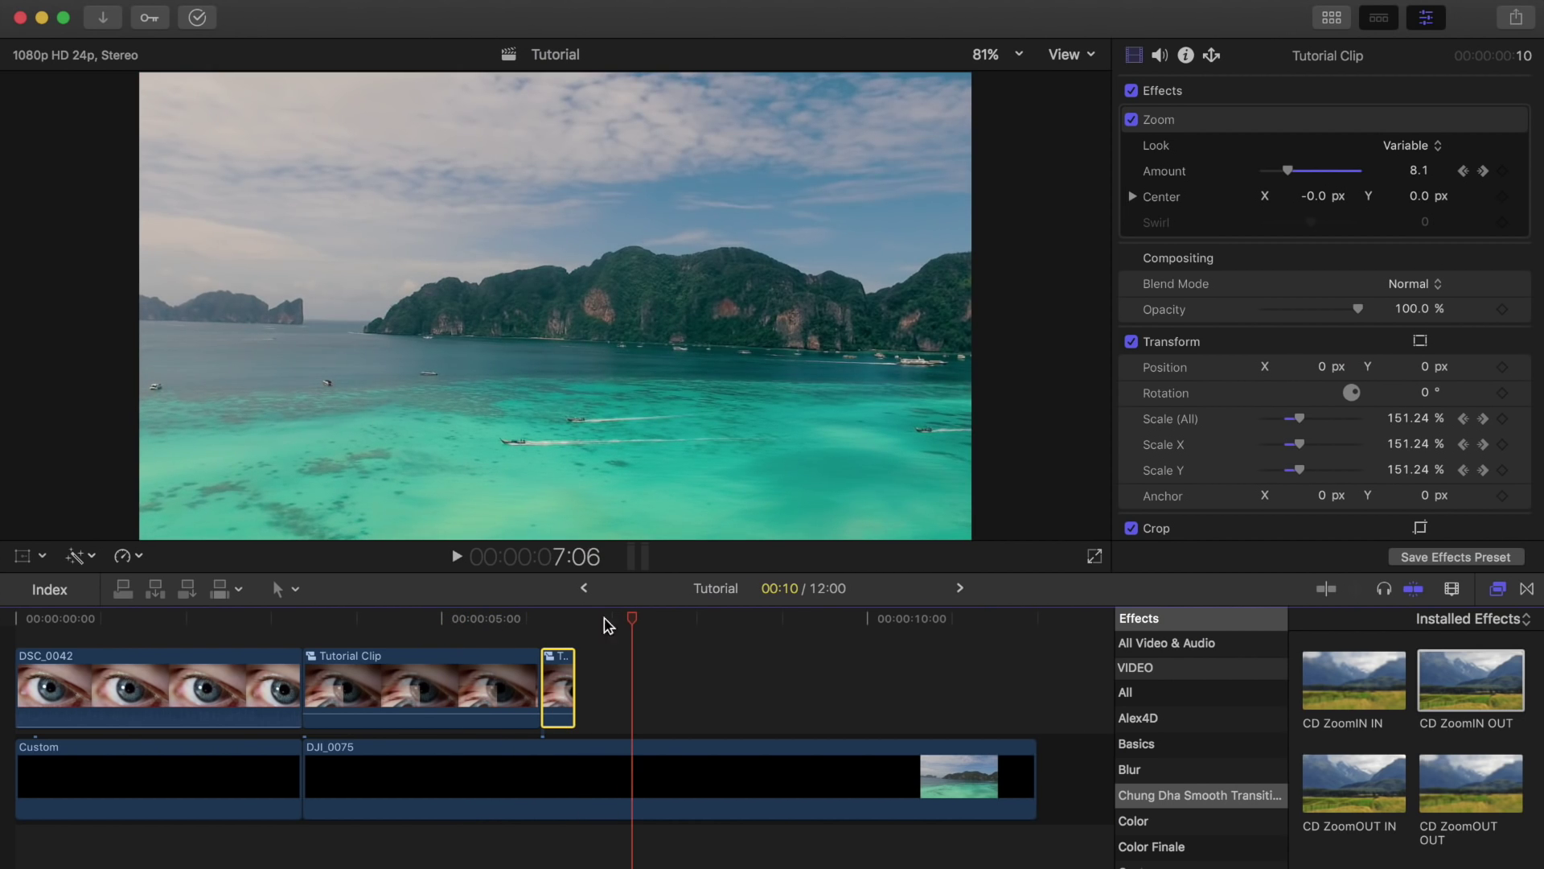
Examine the zoom frame by frame, stepping backward from the end of the short compound piece at 6:14.
{"action": "left_click", "coordinate": [632, 621]}
{"action": "left_click_drag", "start_coordinate": [632, 623], "coordinate": [577, 622]}
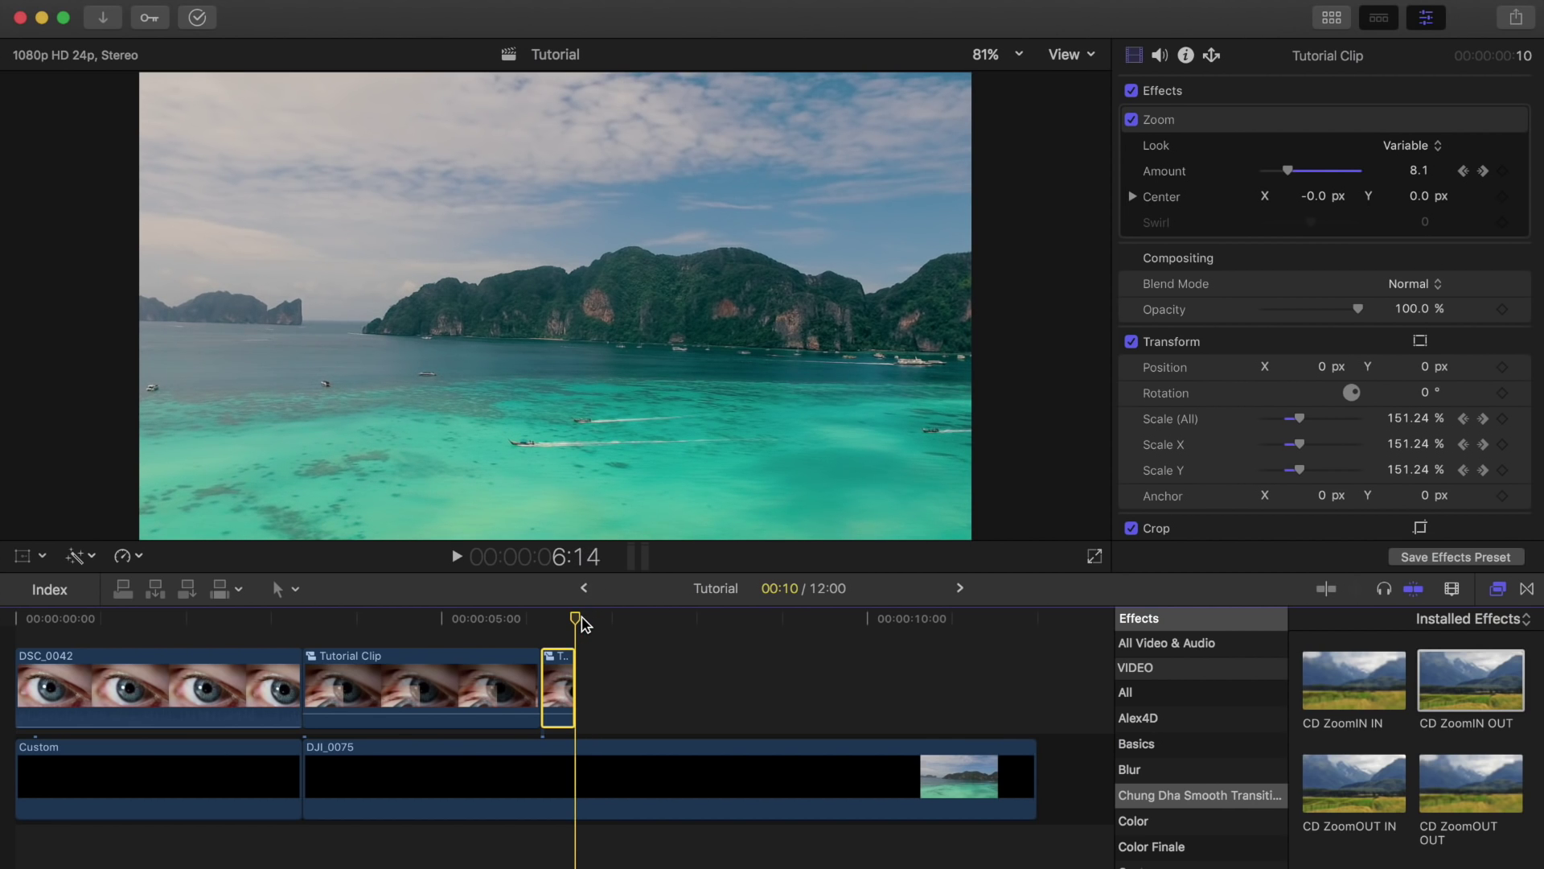
{"action": "key", "text": "Left"}
{"action": "key", "text": "Left"}
{"action": "key", "text": "Left"}
{"action": "key", "text": "Left"}
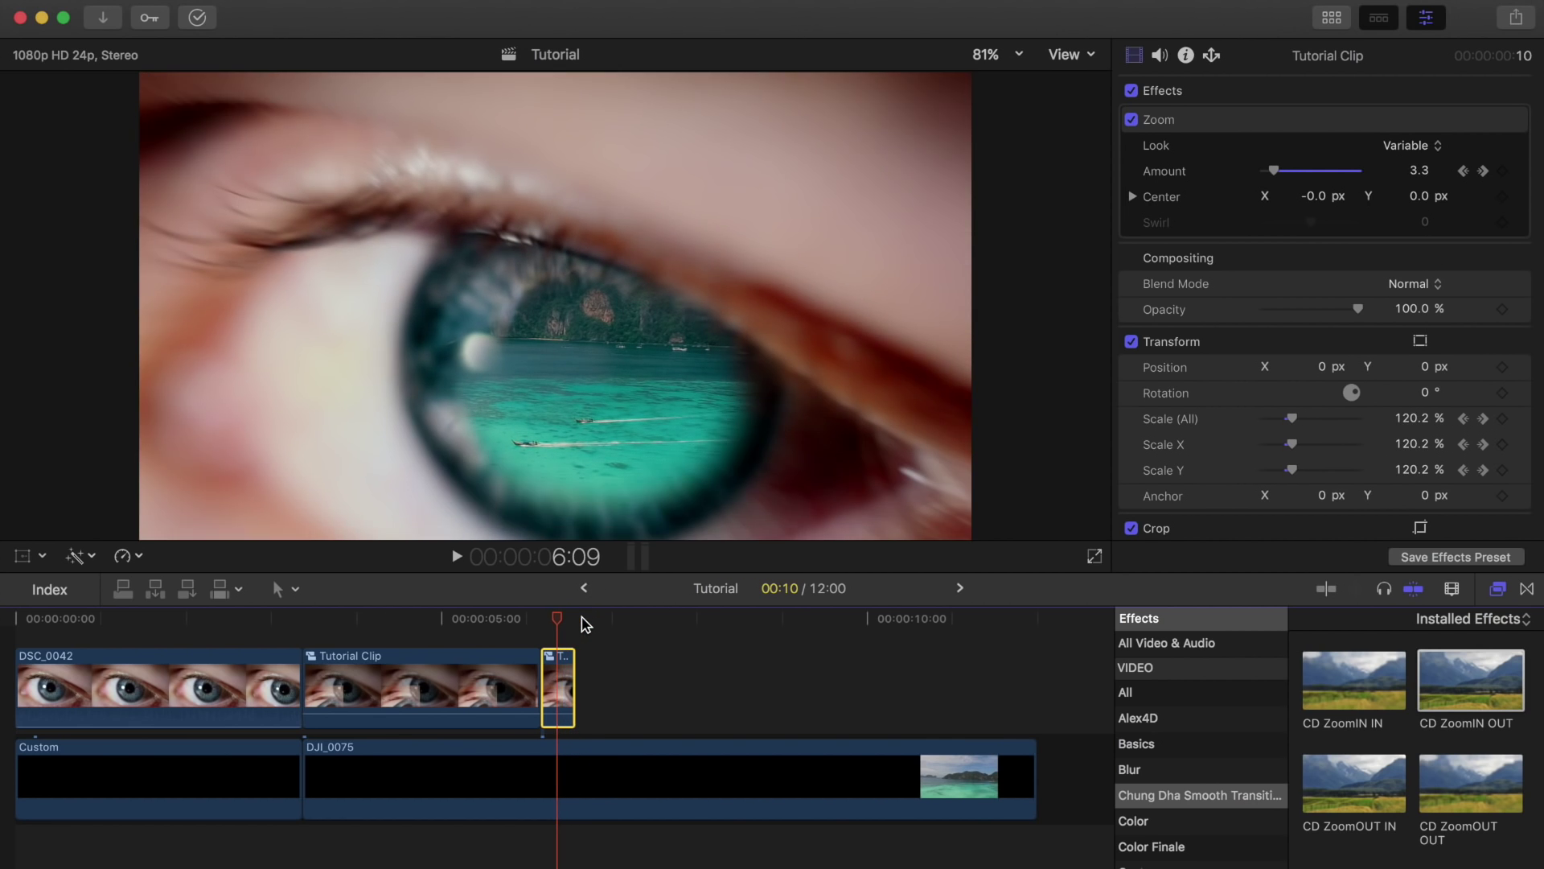
{"action": "key", "text": "Left"}
{"action": "key", "text": "Left"}
{"action": "key", "text": "Left"}
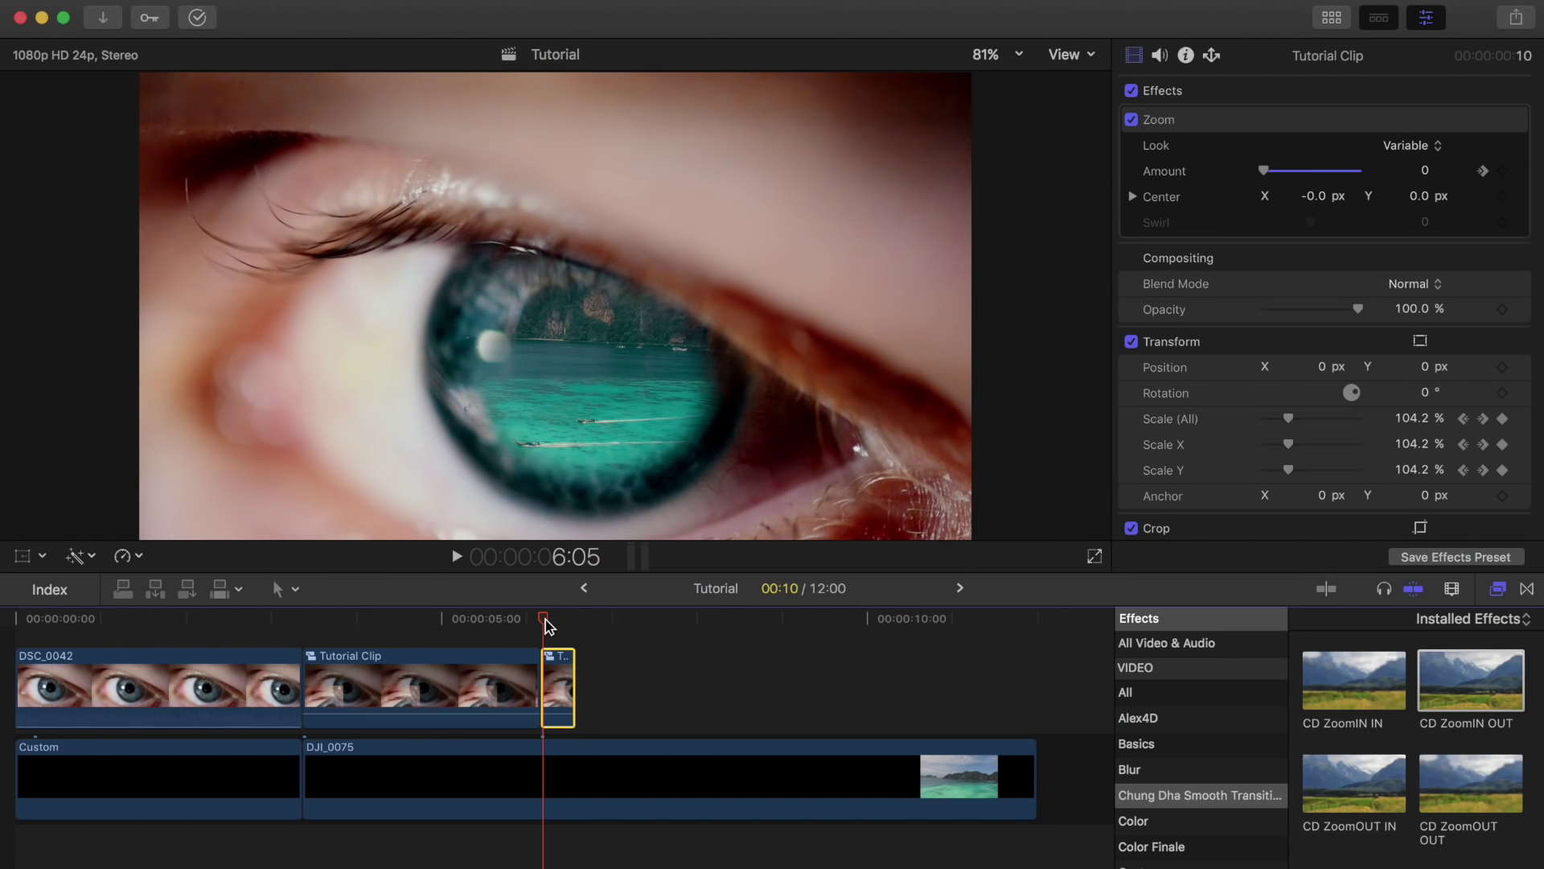
Play the whole sequence from the timeline's start through the zoom into the island clip.
{"action": "left_click_drag", "start_coordinate": [543, 624], "coordinate": [4, 638]}
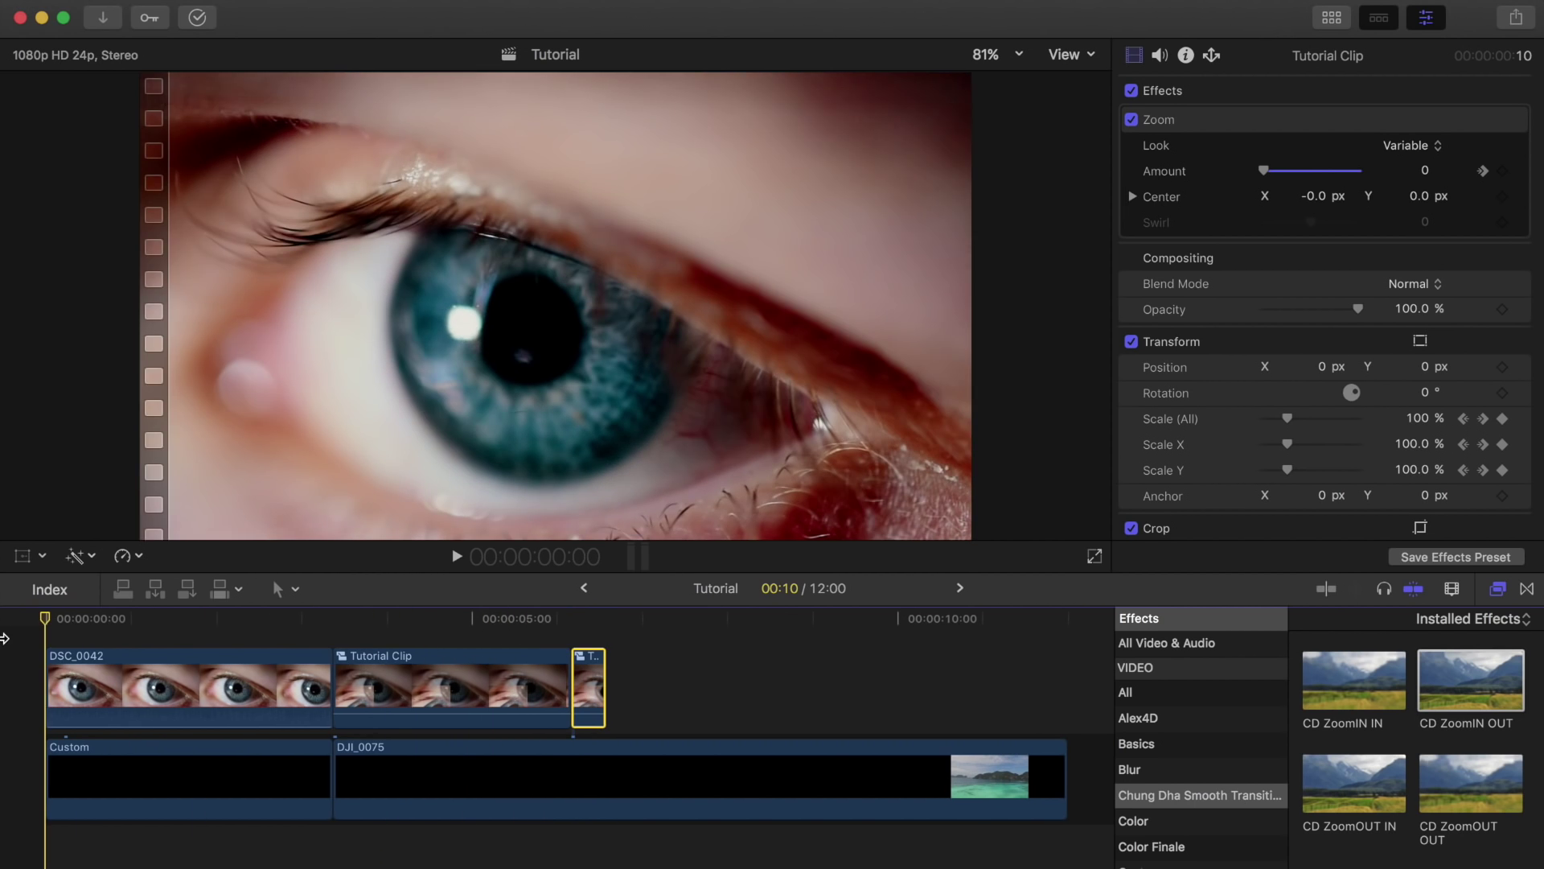
{"action": "key", "text": "space"}
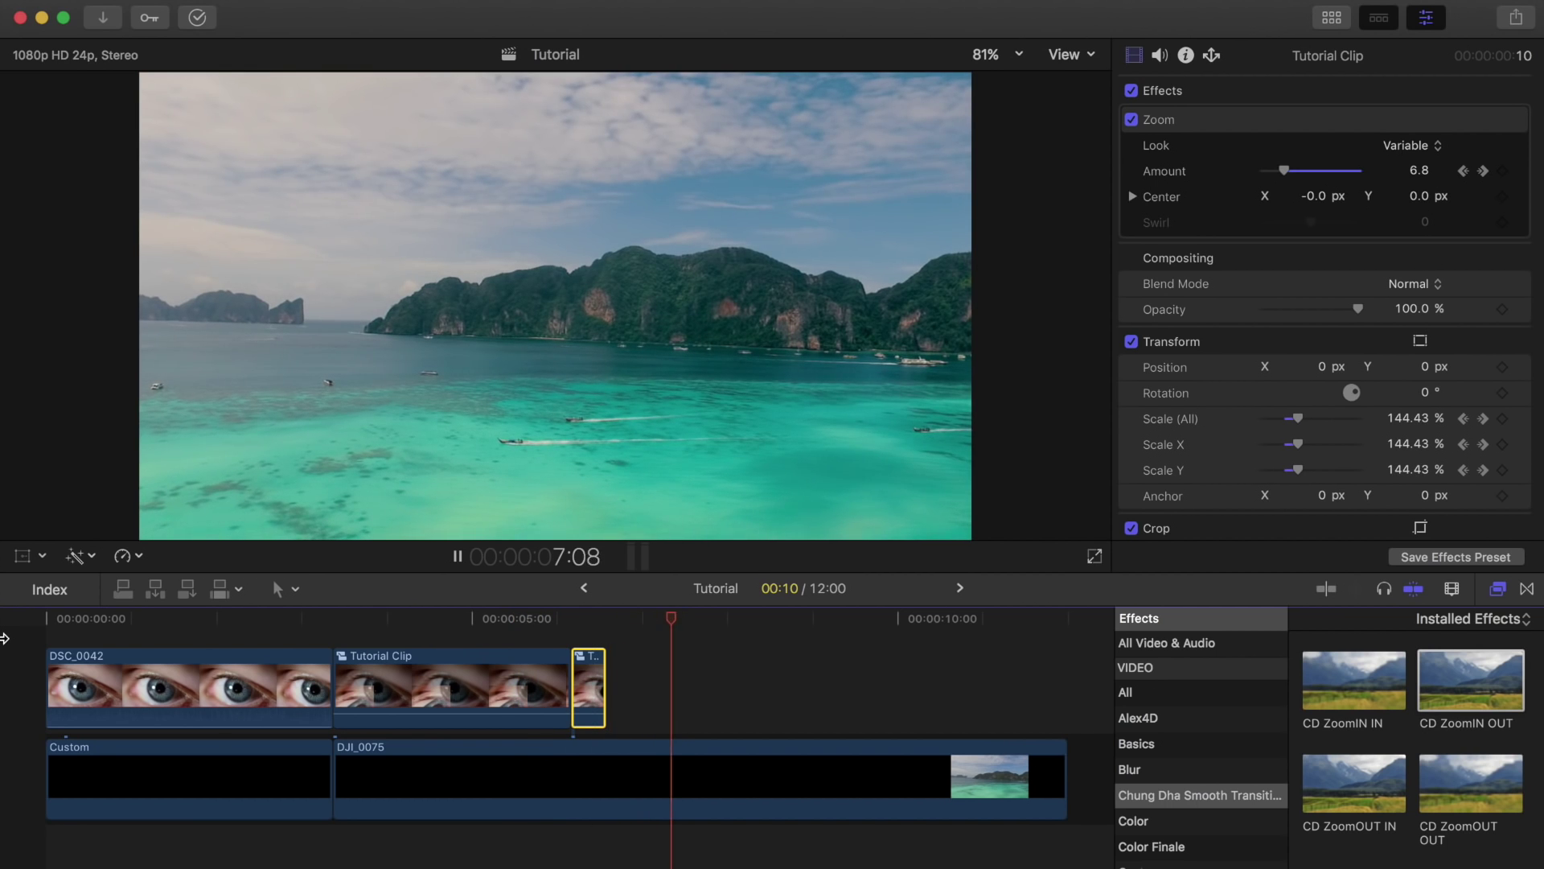
{"action": "key", "text": "space"}
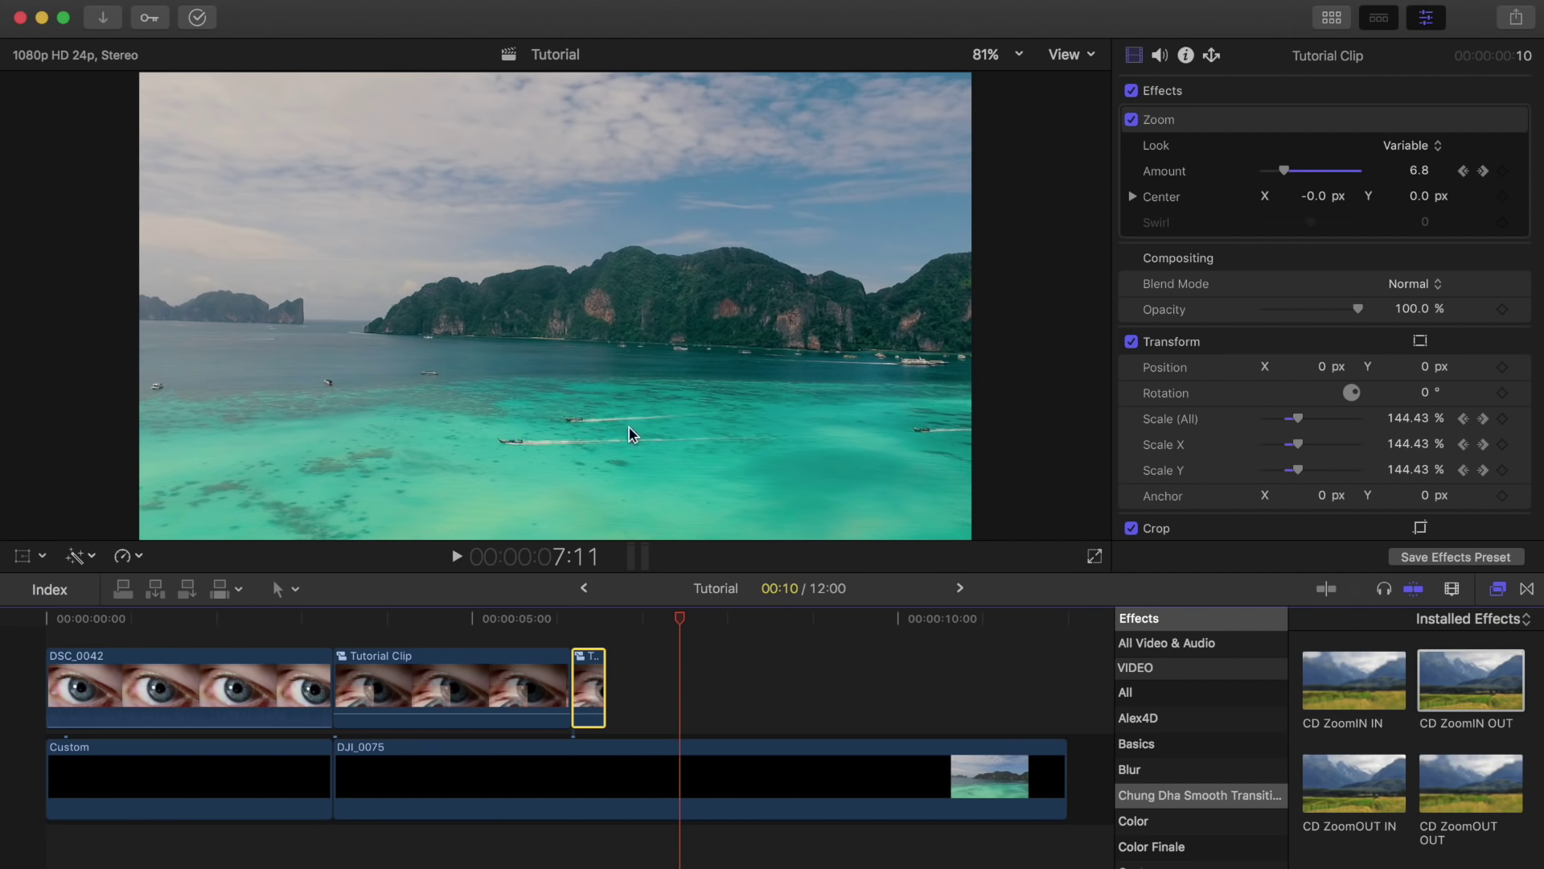
Add the Whoosh 01 sound effect beneath the island clip, starting where the short compound end piece begins.
{"action": "left_click", "coordinate": [1332, 18]}
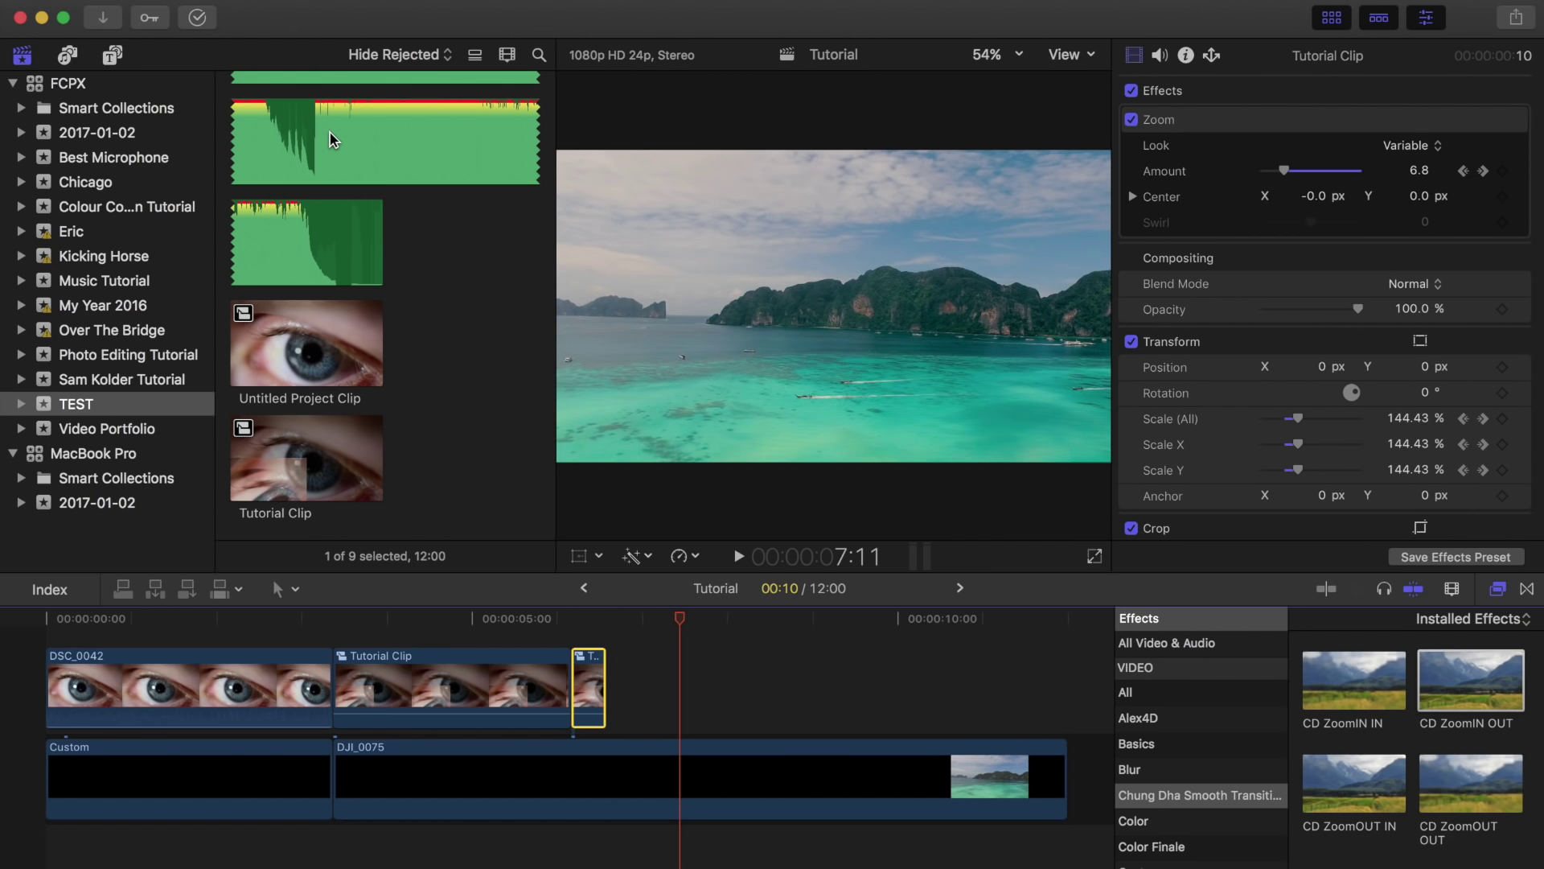
{"action": "left_click", "coordinate": [68, 58]}
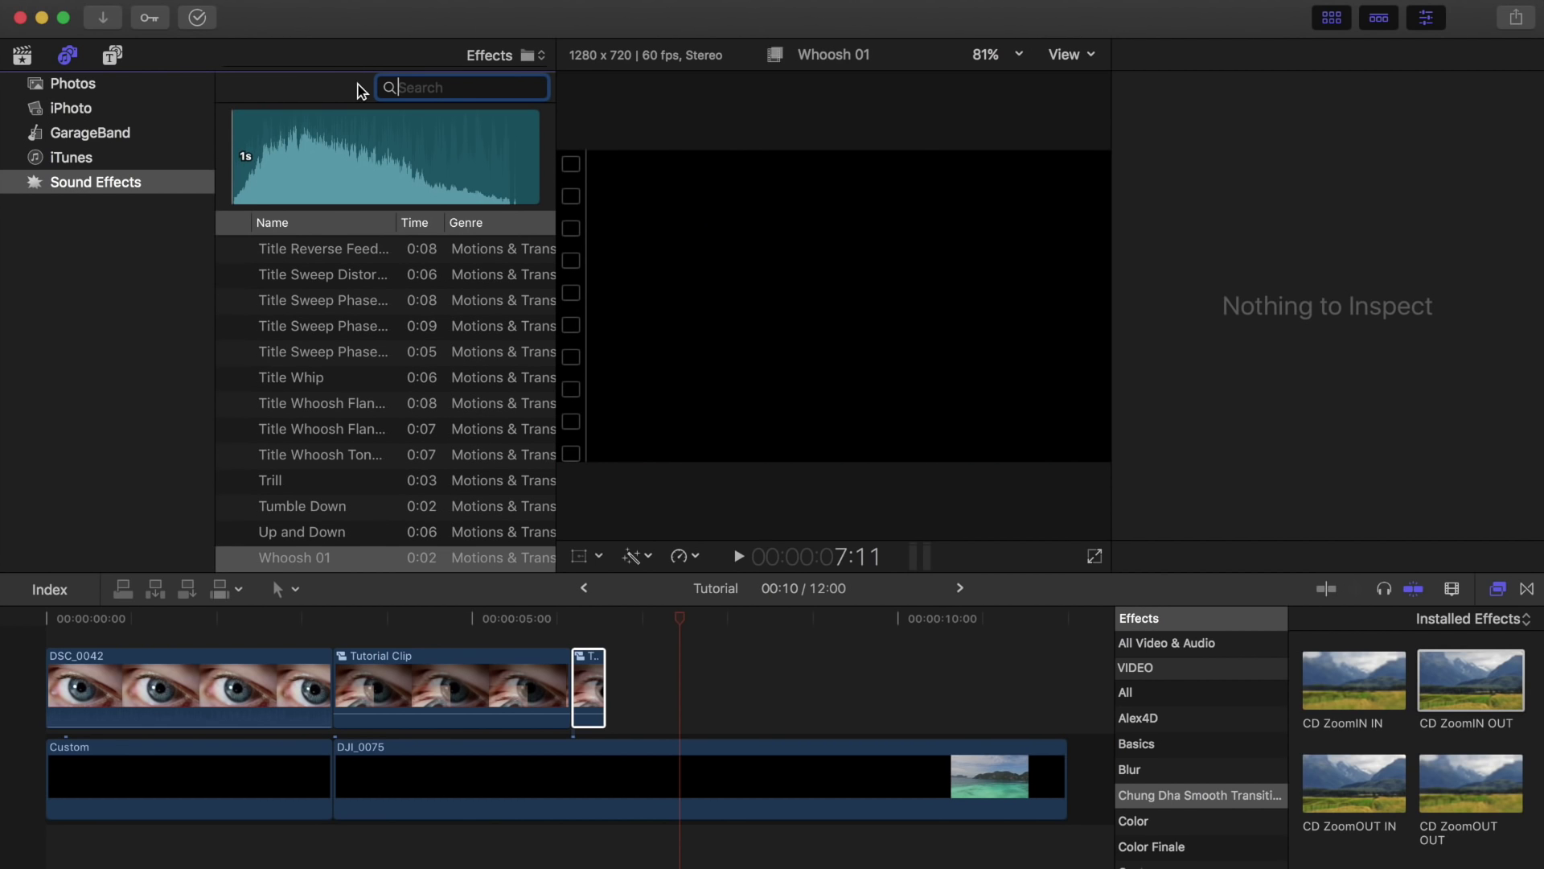
{"action": "scroll", "coordinate": [354, 378], "scroll_direction": "down", "scroll_amount": 2}
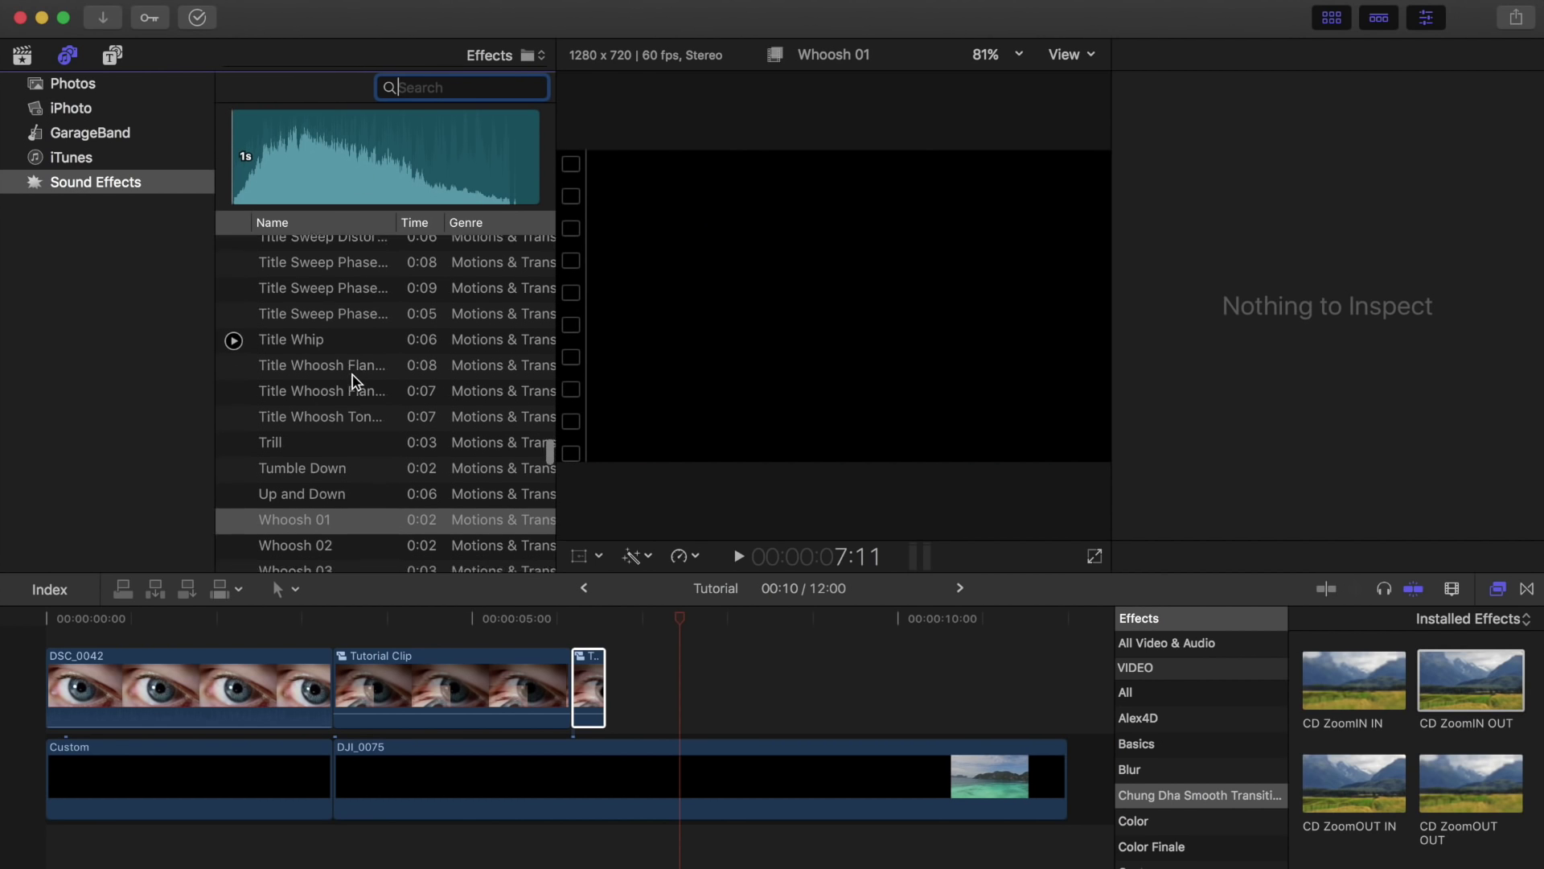
{"action": "scroll", "coordinate": [355, 380], "scroll_direction": "down", "scroll_amount": 5}
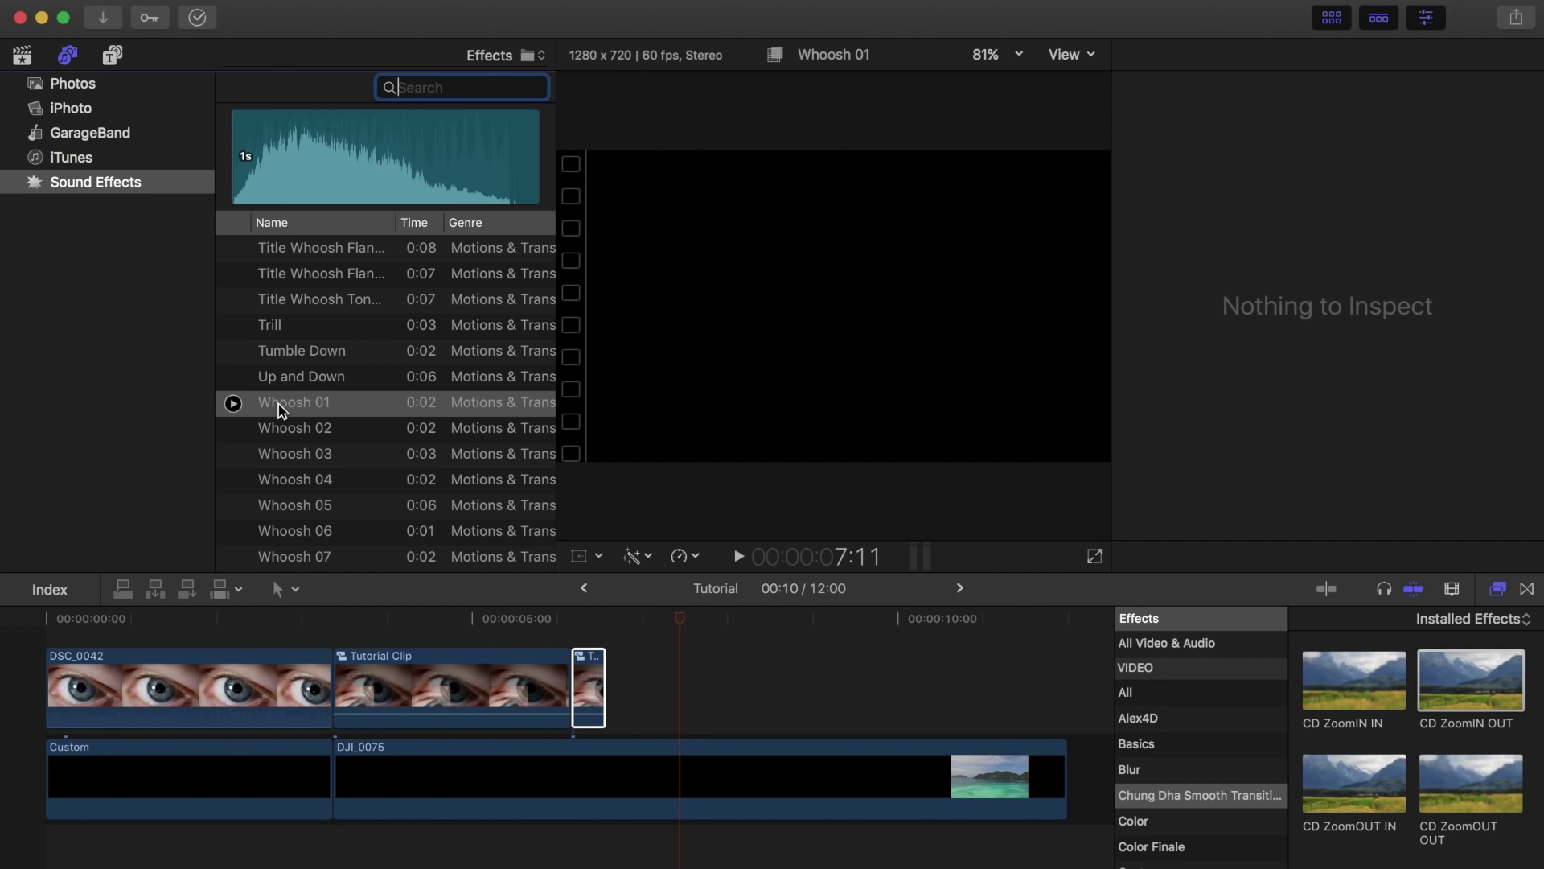
{"action": "left_click_drag", "start_coordinate": [276, 407], "coordinate": [562, 857]}
Play the transition with the whoosh, and shift Whoosh 01 to start slightly before the short end piece.
{"action": "key", "text": "super+equal"}
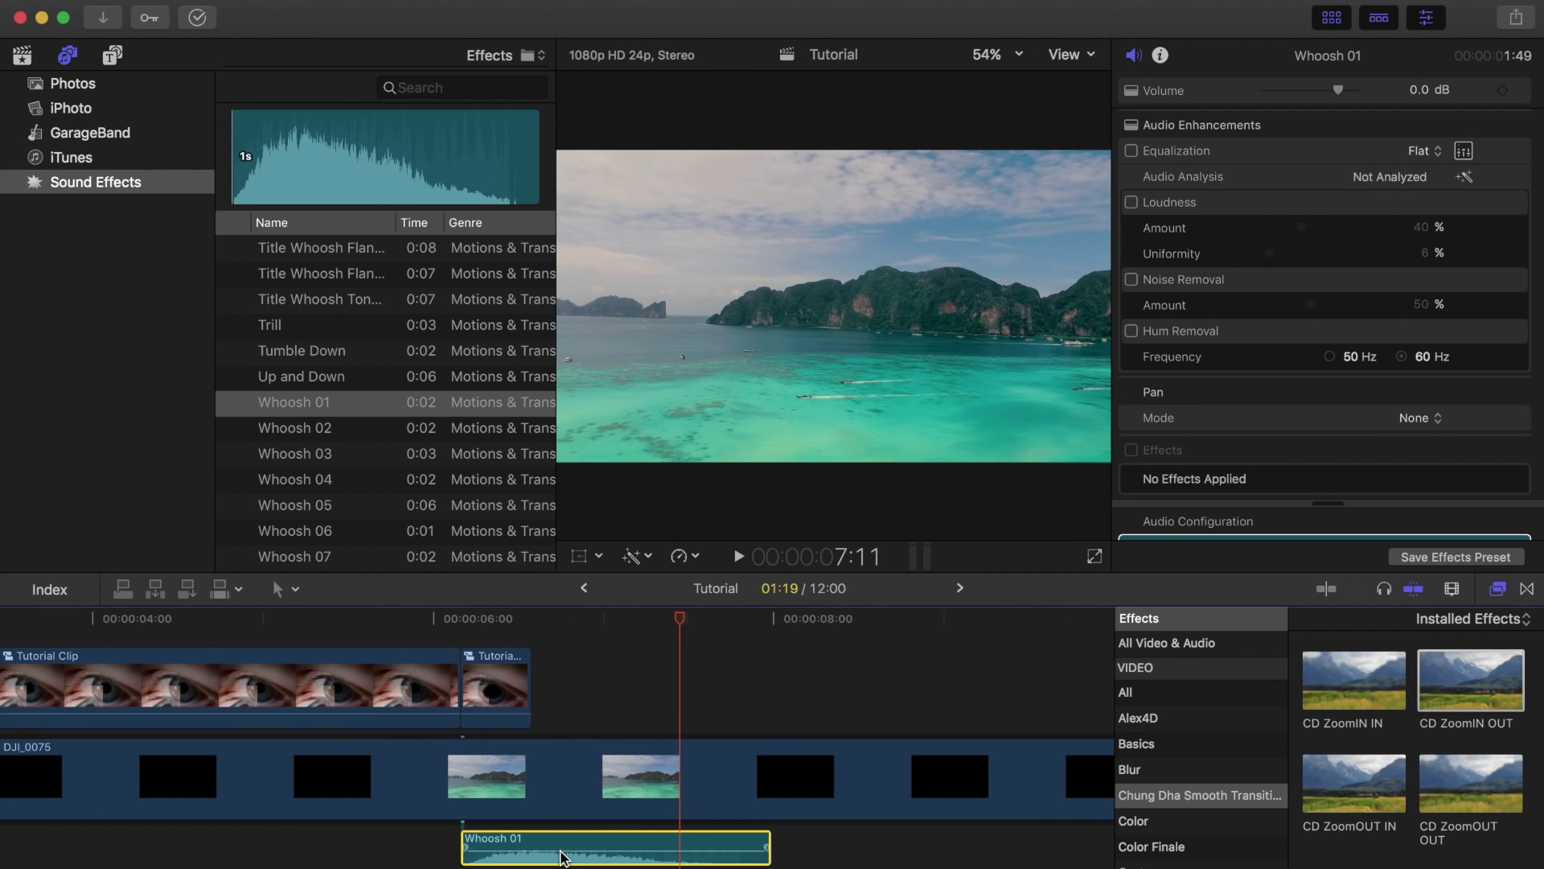
{"action": "scroll", "coordinate": [560, 856], "scroll_direction": "left", "scroll_amount": 3}
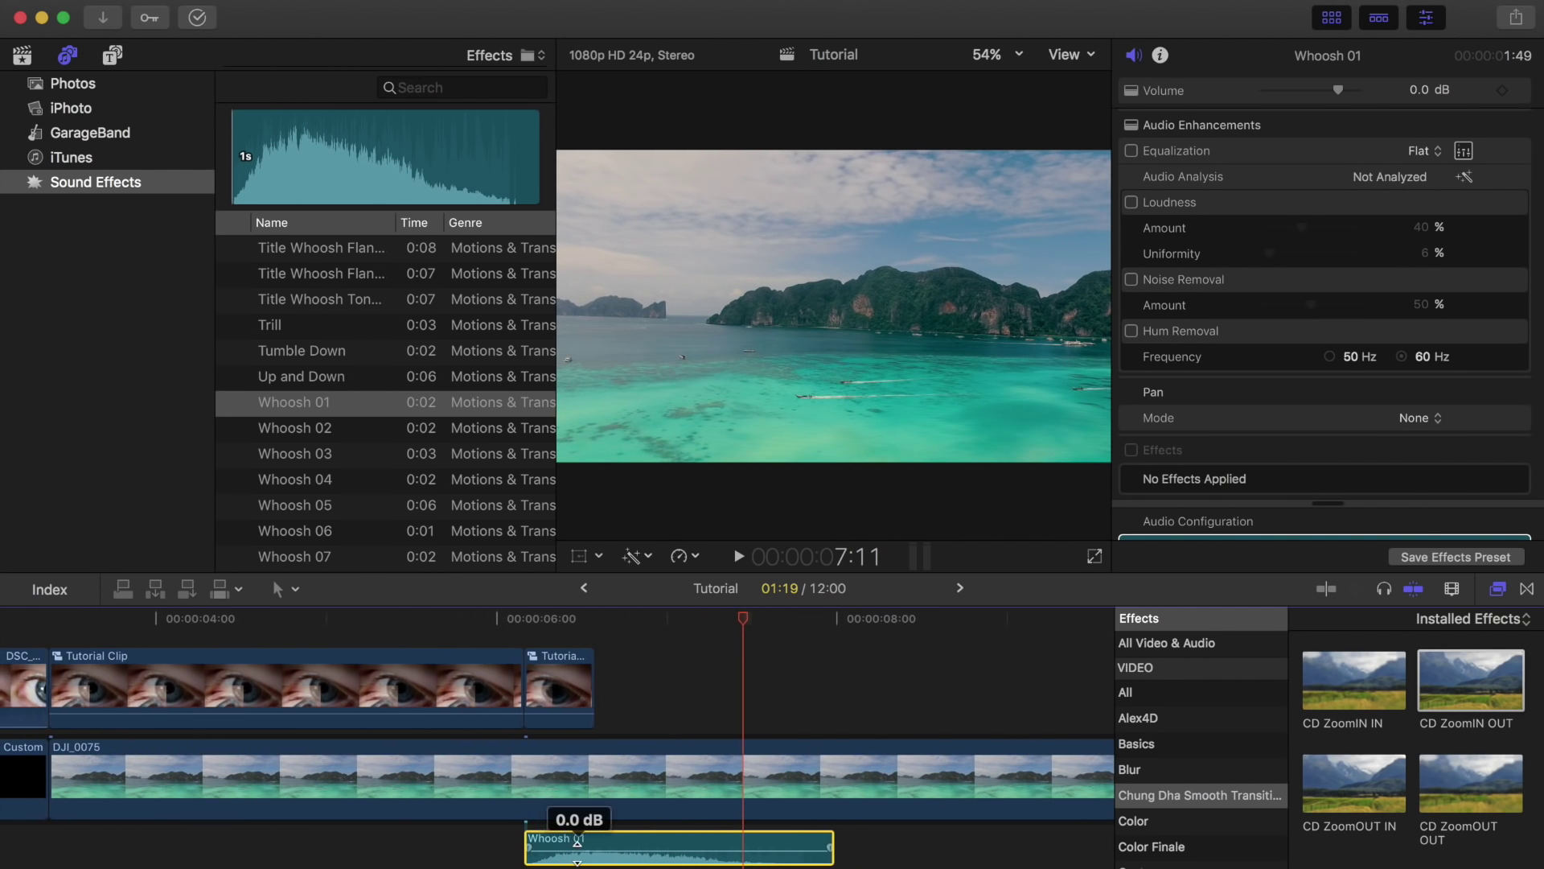
{"action": "left_click", "coordinate": [376, 619]}
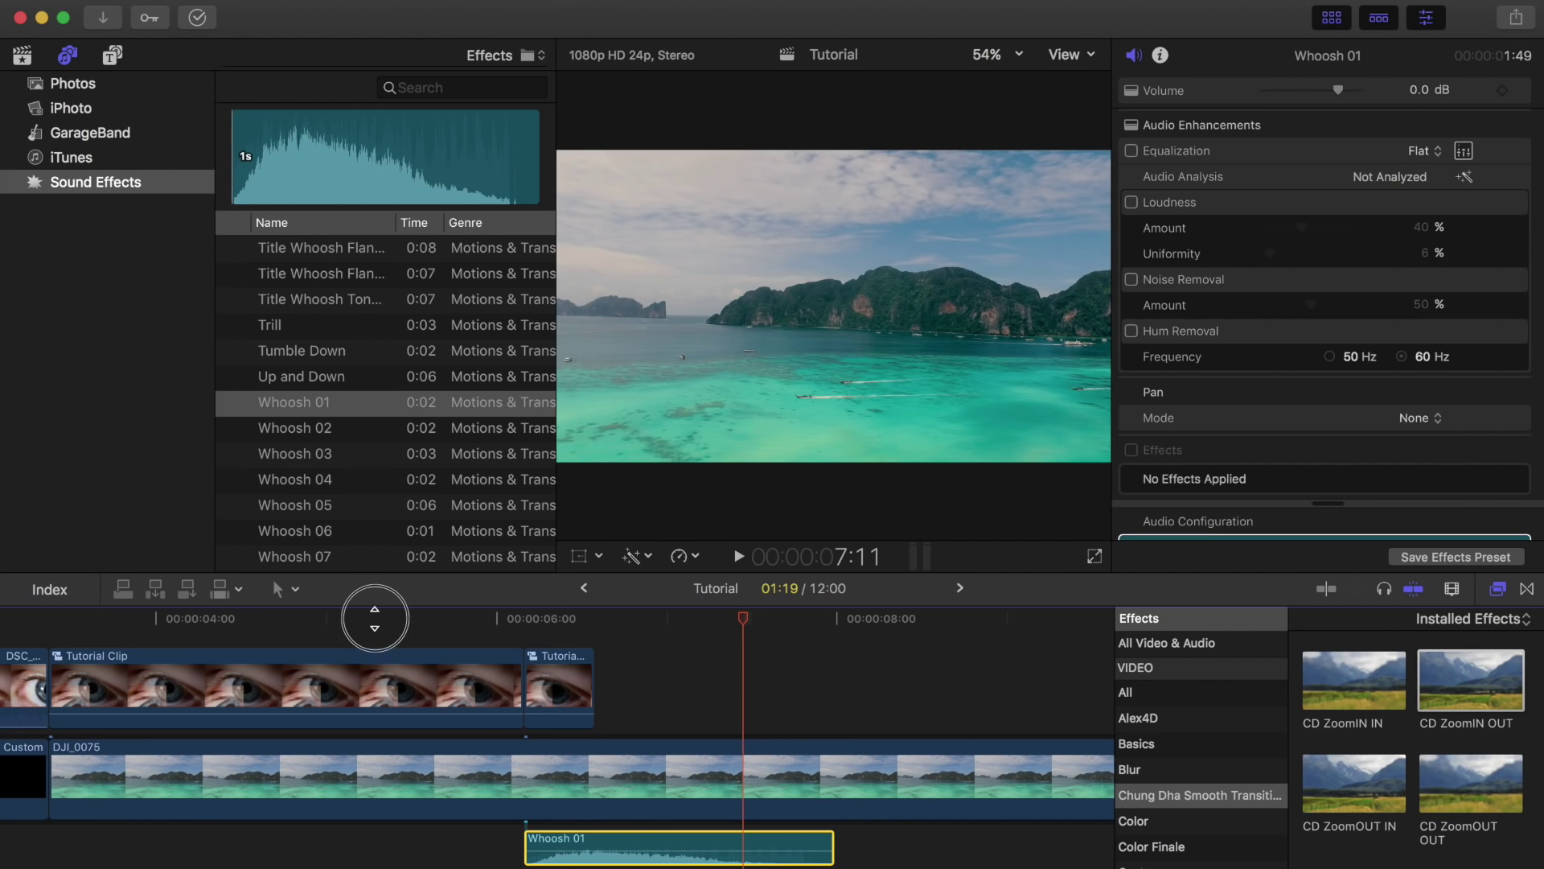
{"action": "key", "text": "space"}
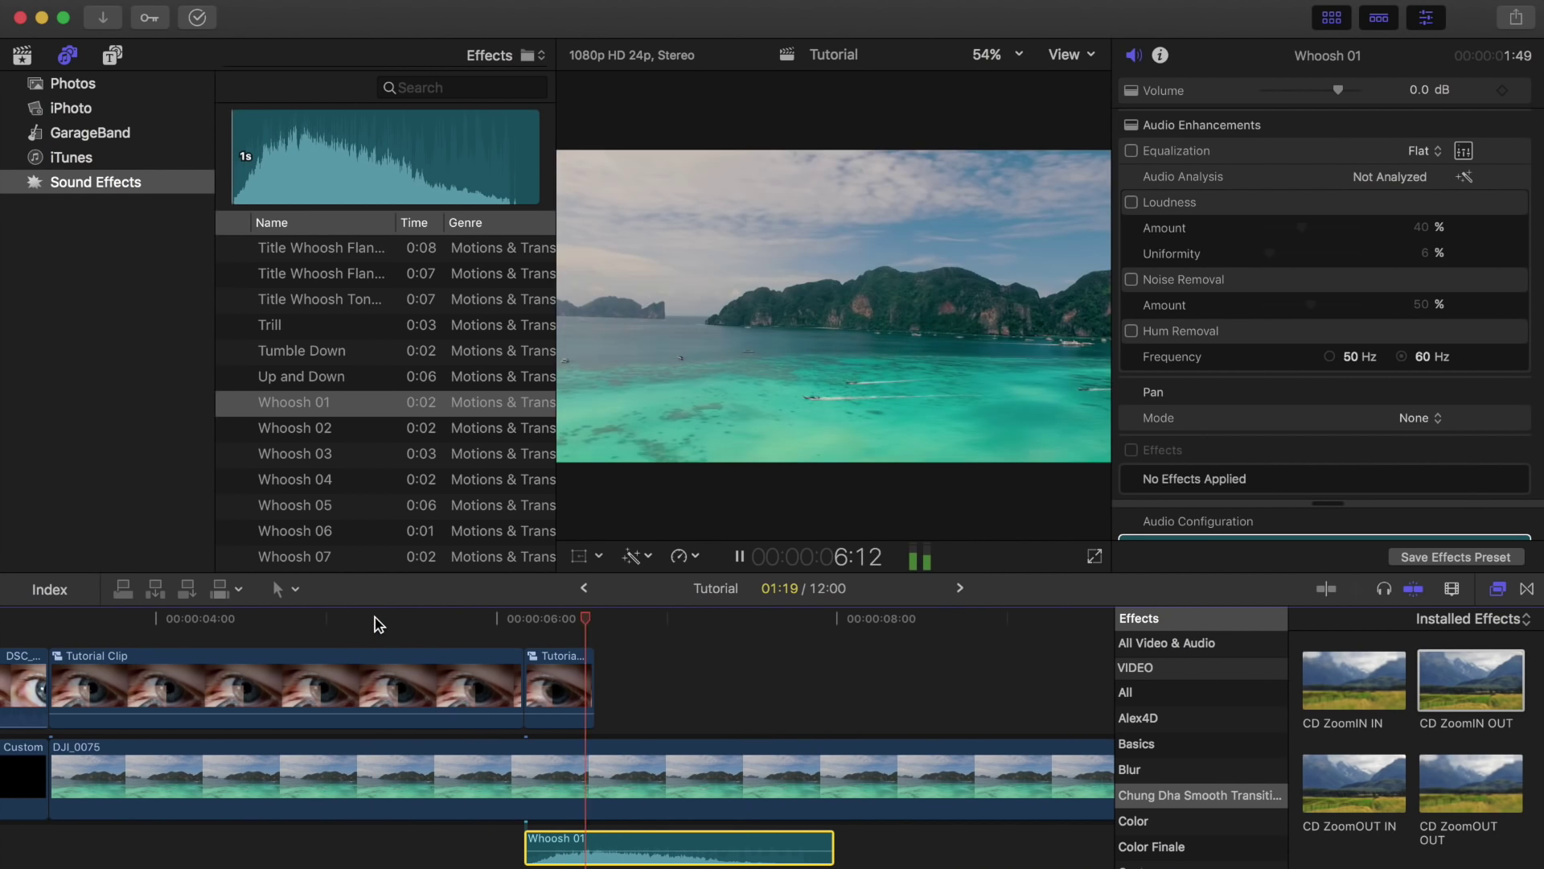
{"action": "key", "text": "space"}
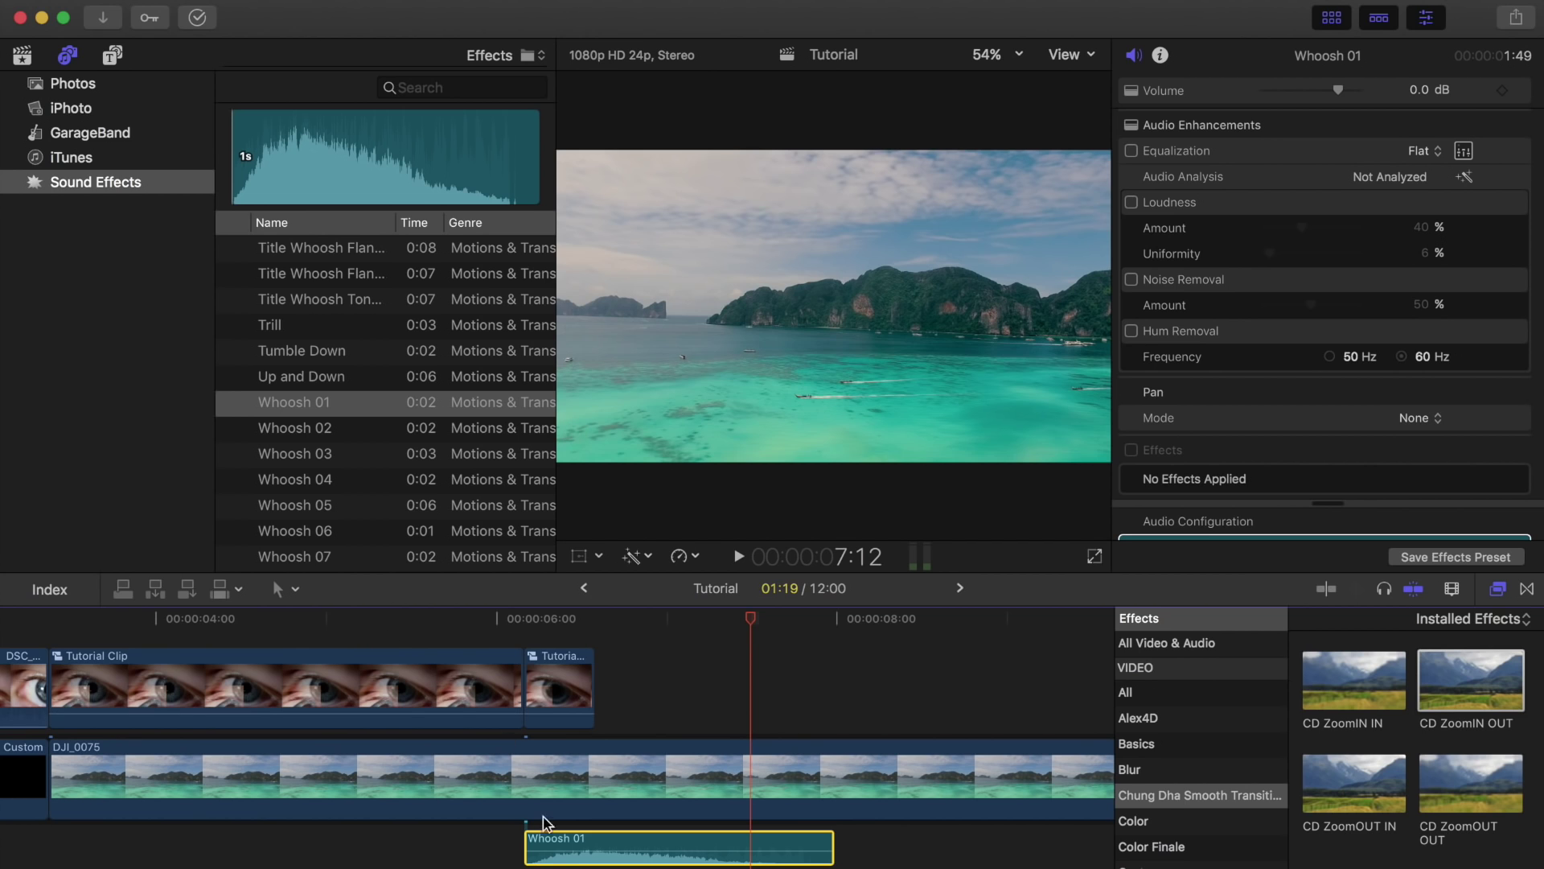
{"action": "left_click_drag", "start_coordinate": [552, 837], "coordinate": [545, 842]}
Lower the system volume and play the transition with the shifted whoosh from 5:11 into the island clip.
{"action": "left_click", "coordinate": [750, 626]}
{"action": "left_click_drag", "start_coordinate": [750, 626], "coordinate": [405, 621]}
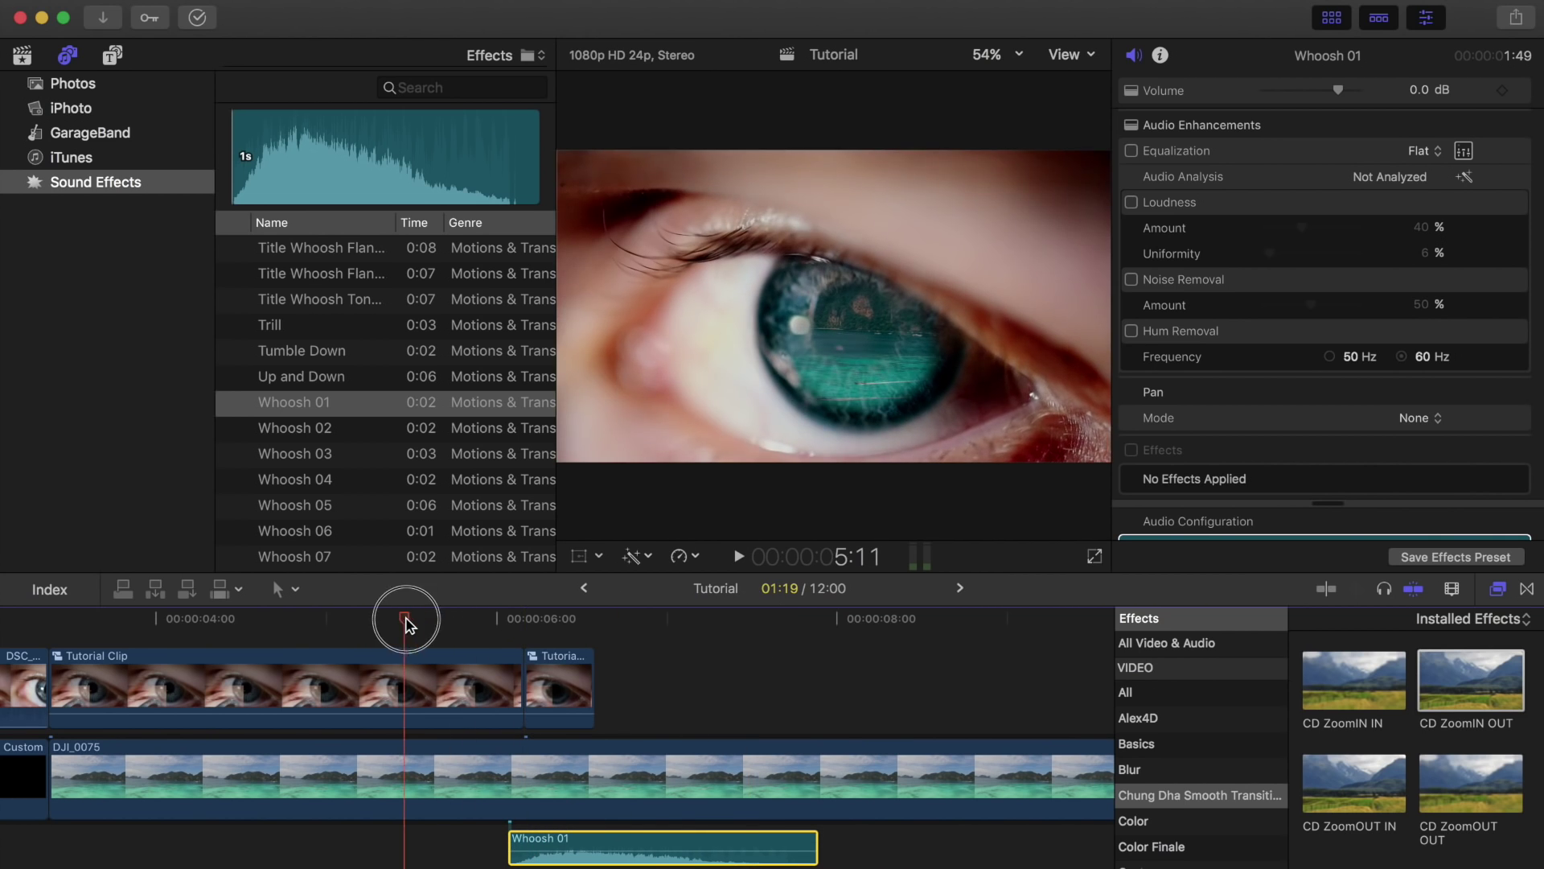
{"action": "key", "text": "XF86AudioLowerVolume"}
{"action": "key", "text": "XF86AudioLowerVolume"}
{"action": "key", "text": "XF86AudioLowerVolume"}
{"action": "key", "text": "XF86AudioLowerVolume"}
{"action": "key", "text": "XF86AudioLowerVolume"}
{"action": "key", "text": "XF86AudioLowerVolume"}
{"action": "key", "text": "XF86AudioLowerVolume"}
{"action": "key", "text": "XF86AudioLowerVolume"}
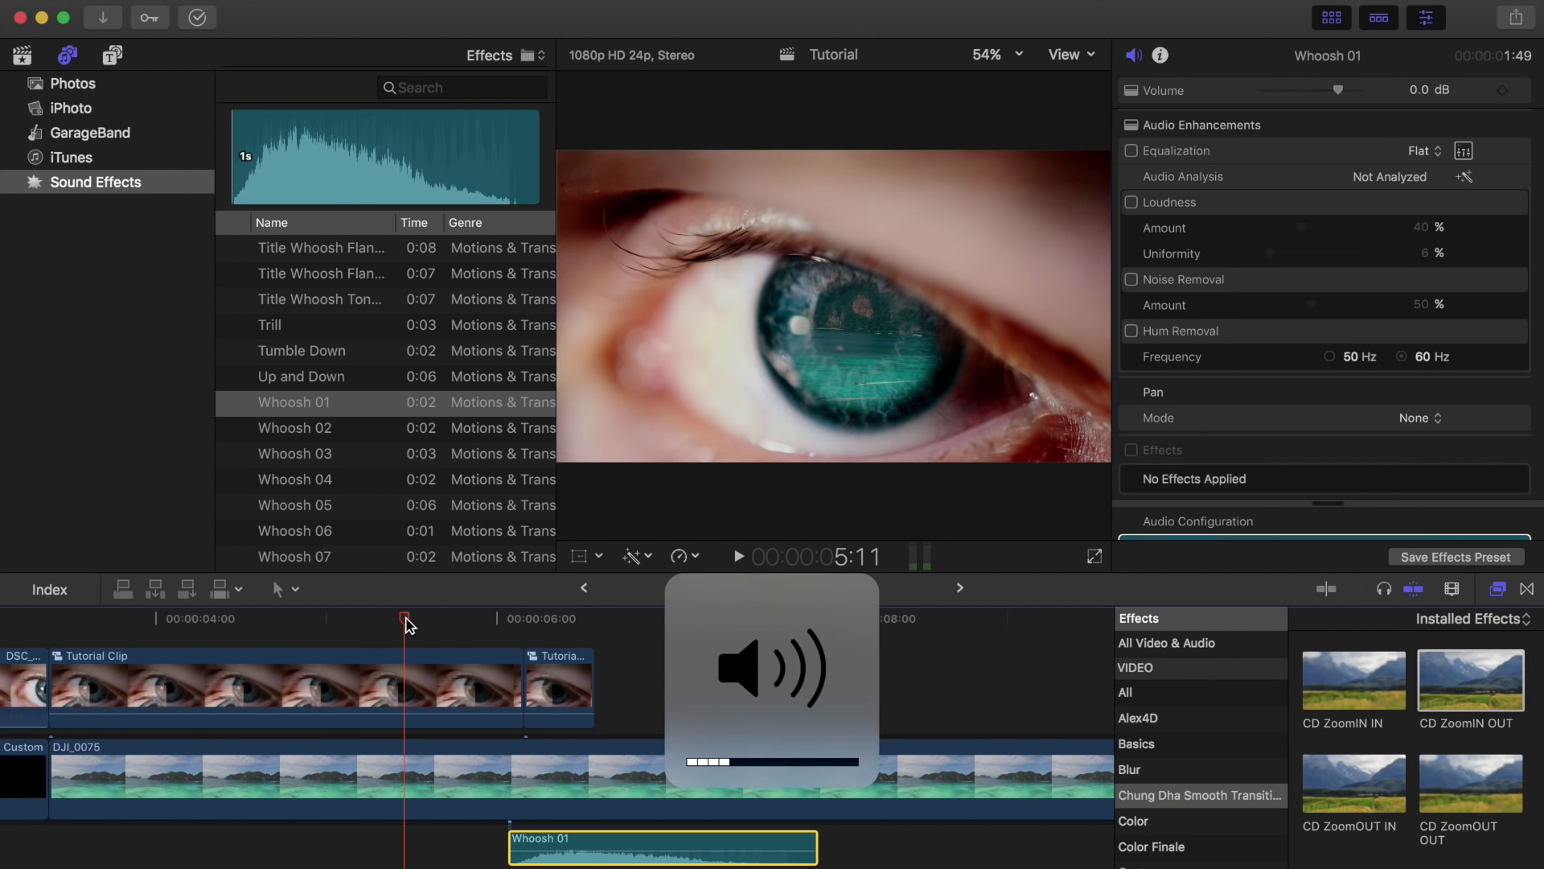
{"action": "key", "text": "space"}
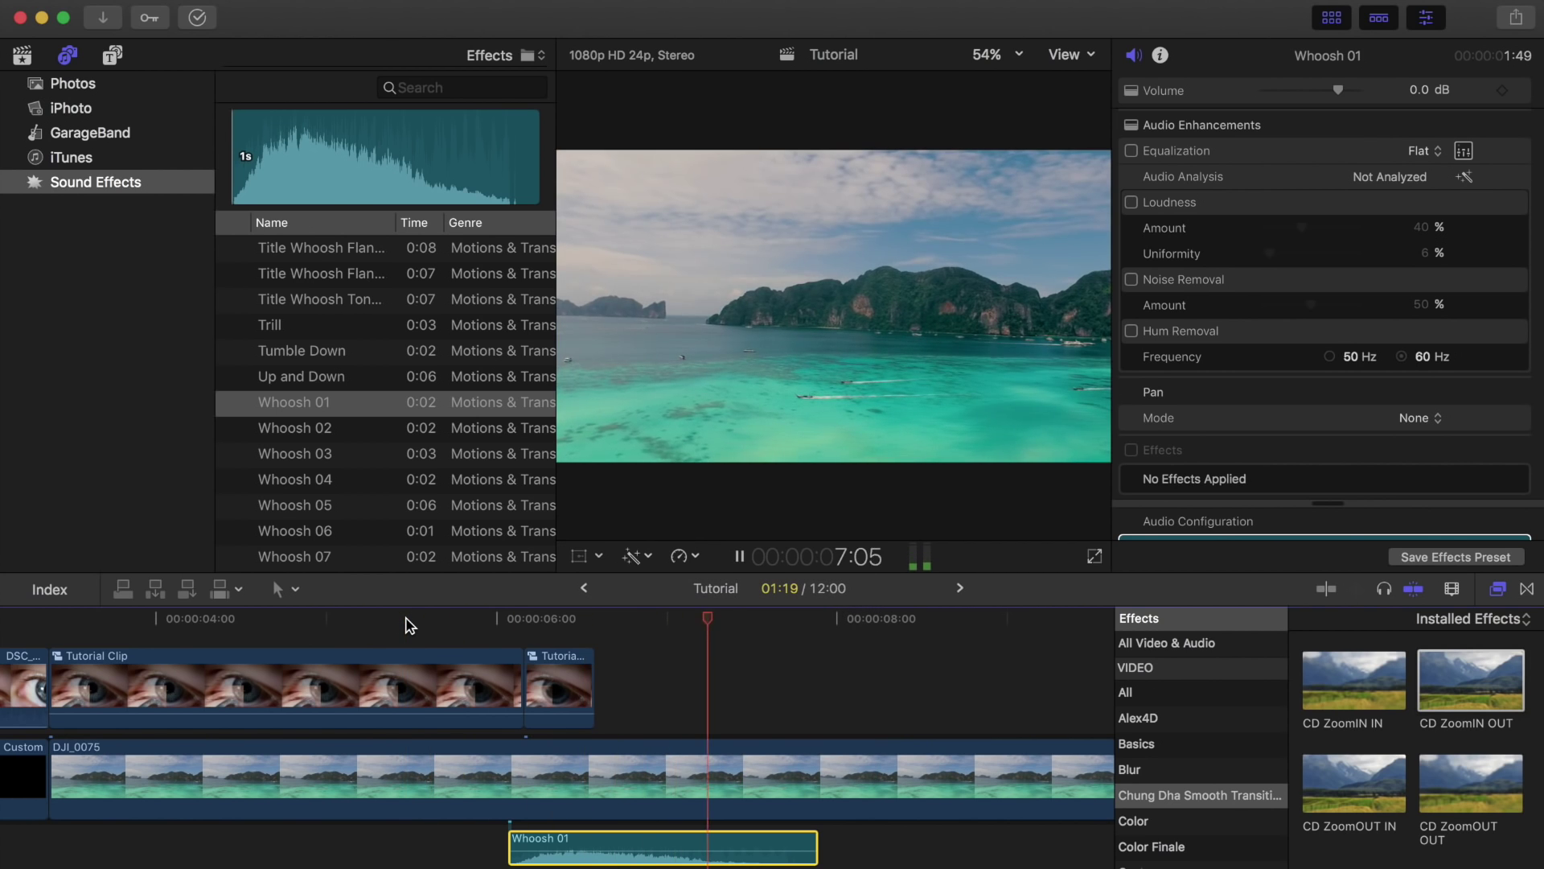
{"action": "key", "text": "space"}
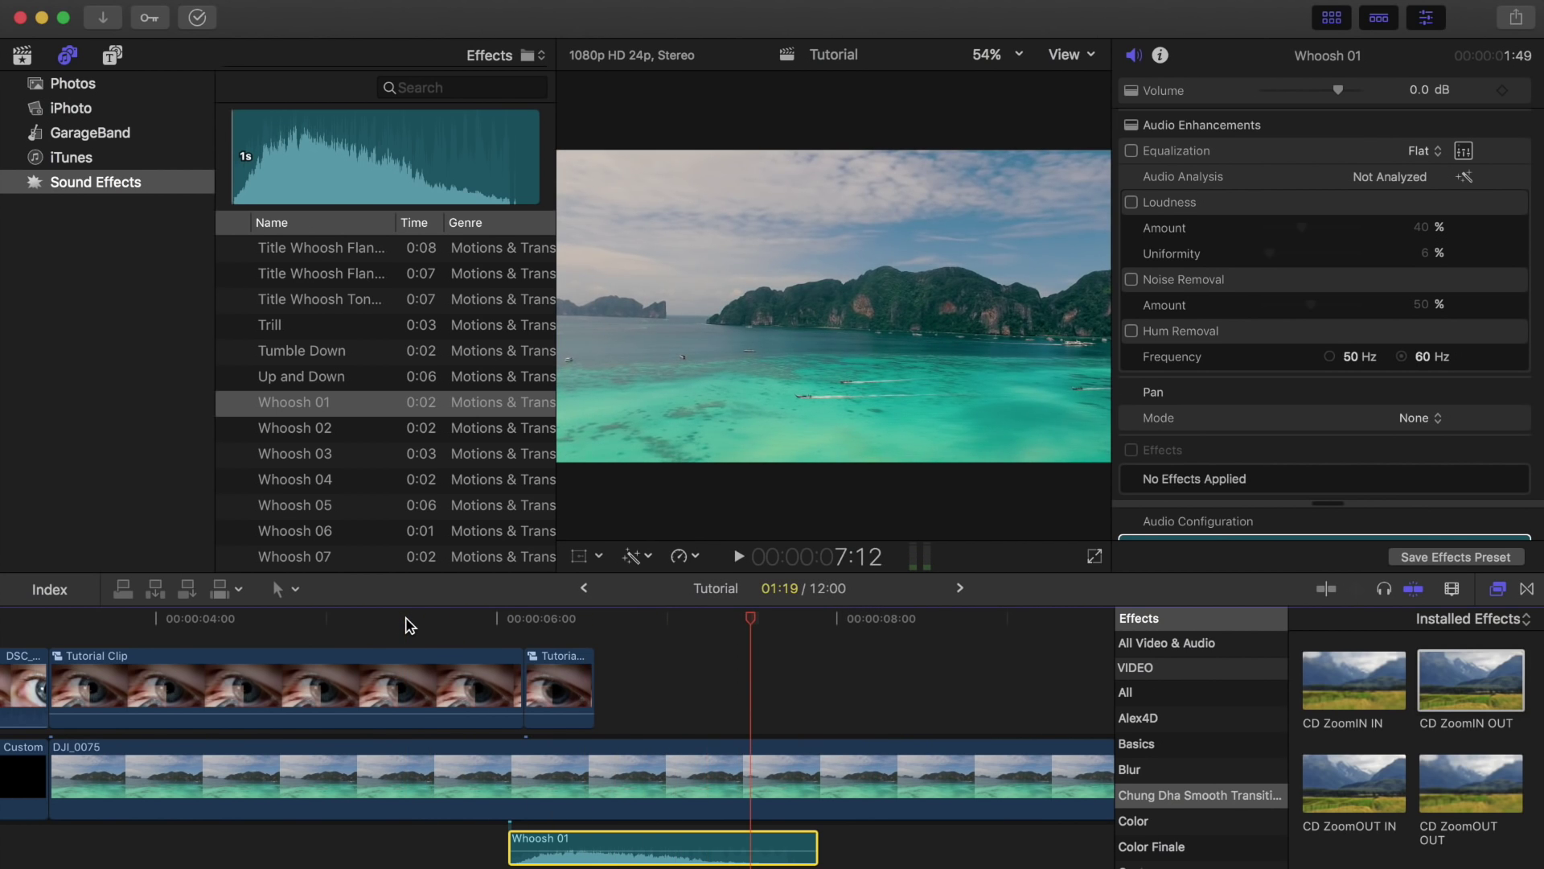